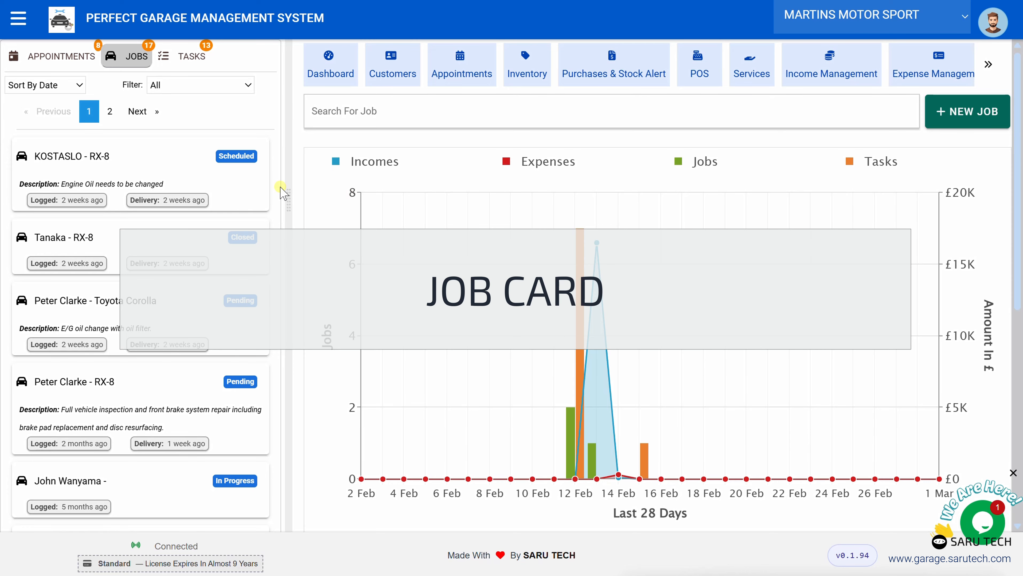
Start a new job card and select the customer for it.
click(148, 169)
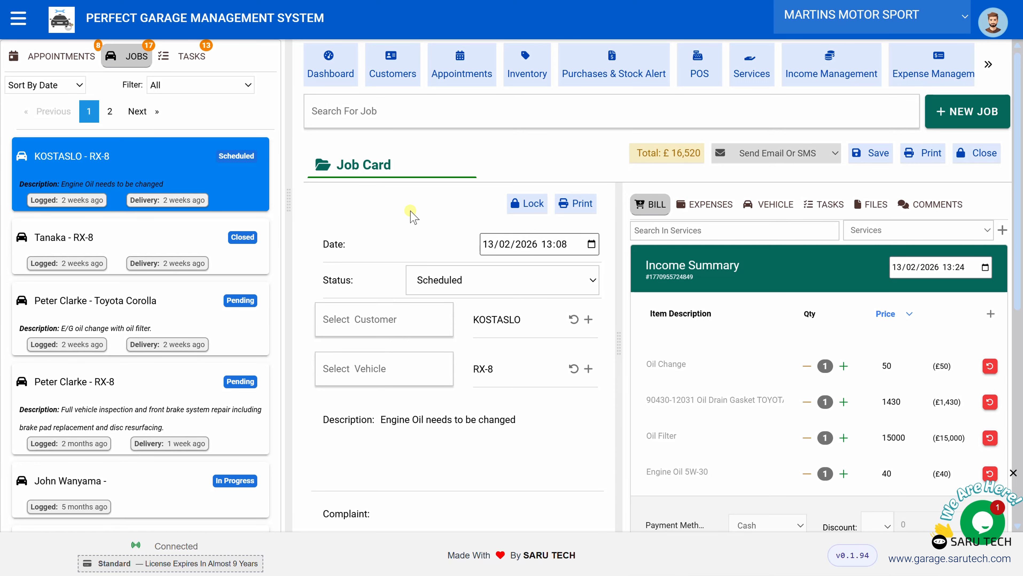
click(963, 112)
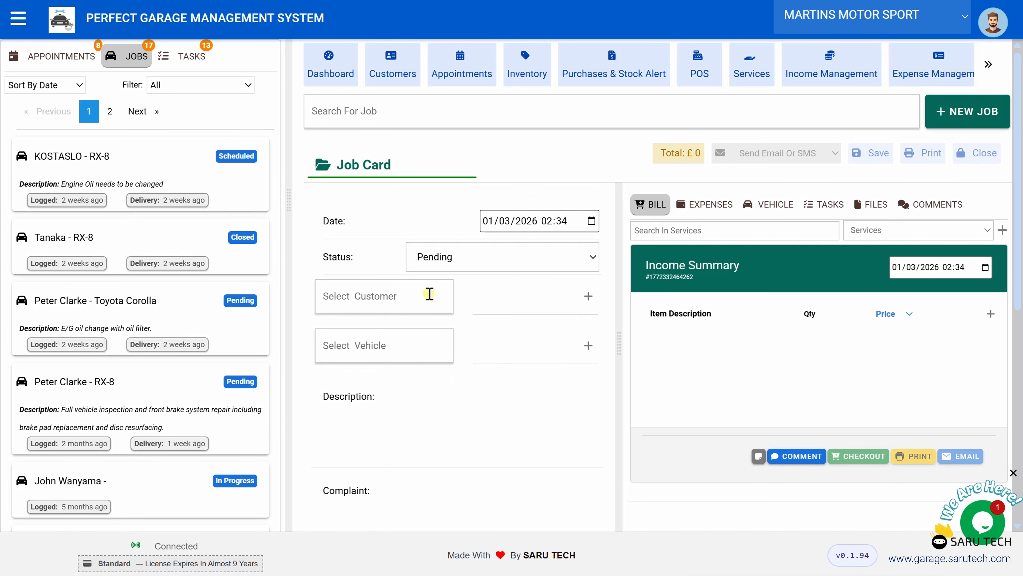
click(399, 298)
click(368, 331)
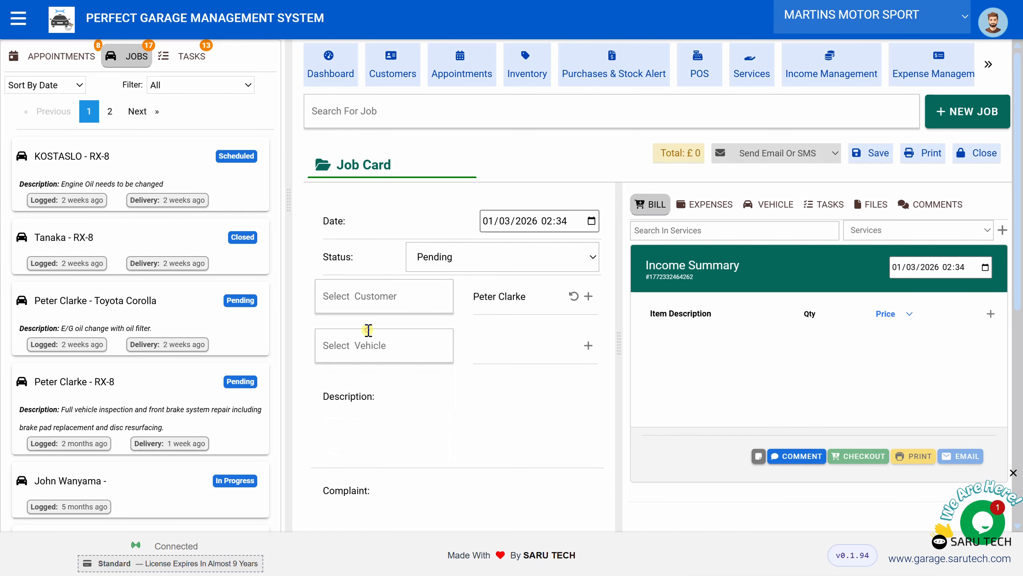
Select the Toyota Corolla and describe the job as "Full vehicle inspection and front brake system repair including brake pad replacement and disc resurfacing.".
click(372, 346)
click(367, 381)
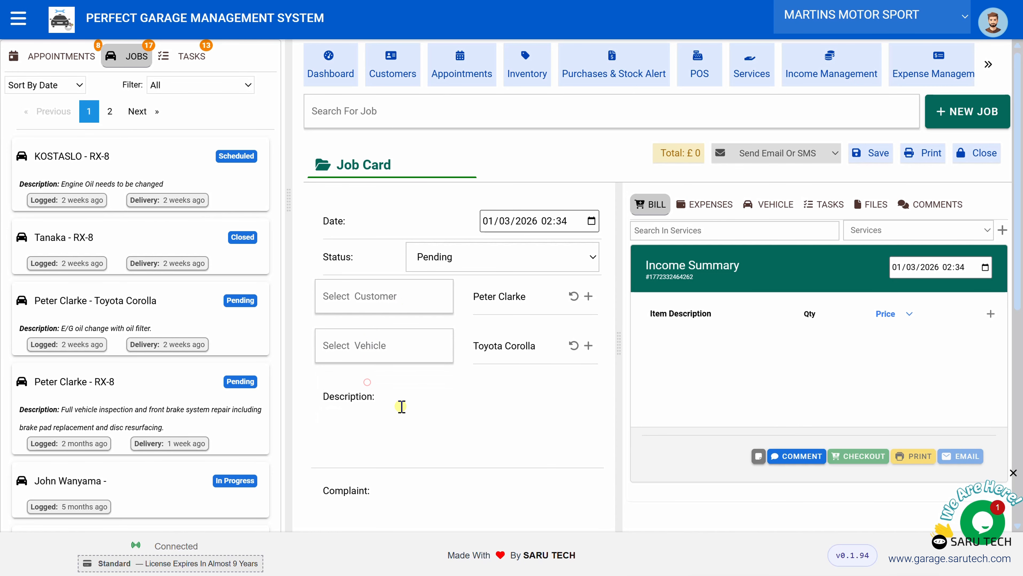
text(Full vehicle inspection and front brake system repair including brake pad replacement and disc resurfacing.)
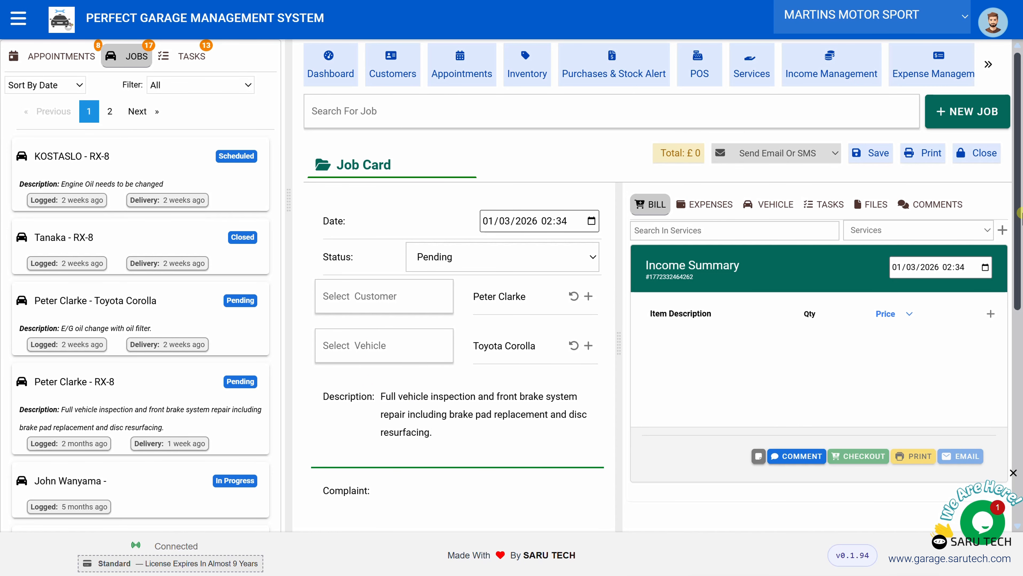
Set the job's delivery date to 02/03/2026 02:34 and its mileage to 10000.
drag(1020, 212, 1019, 341)
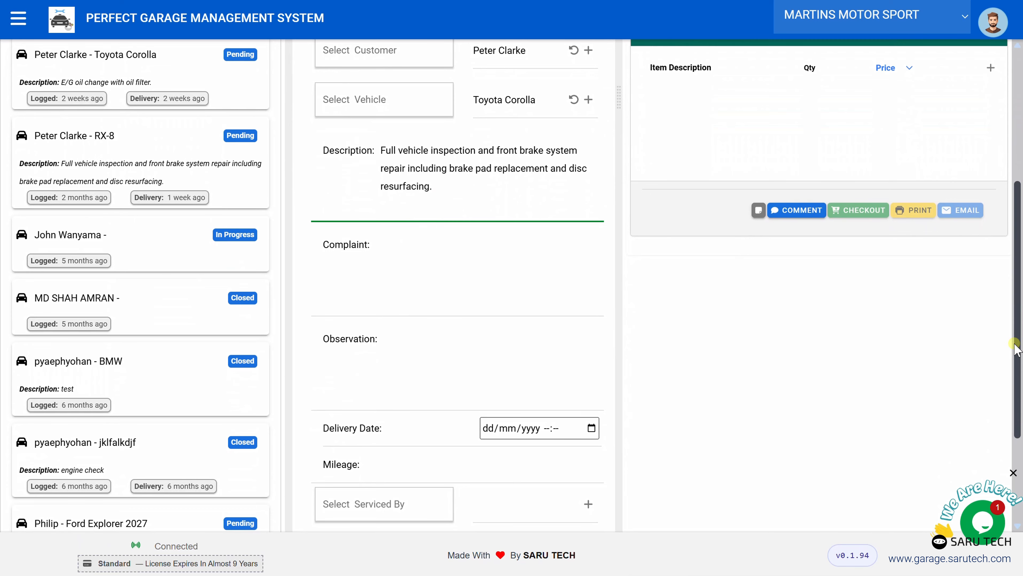
click(590, 427)
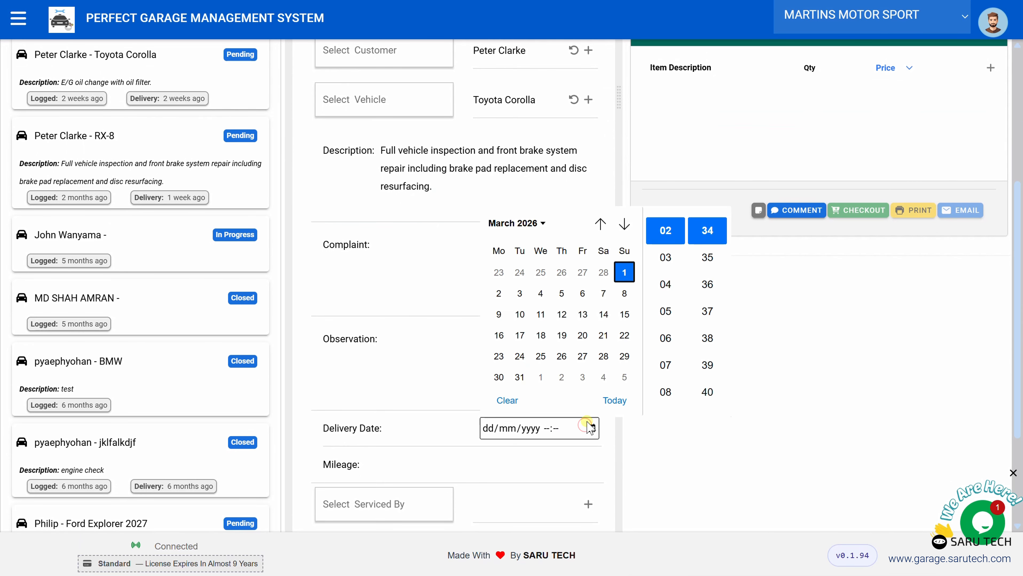
click(498, 296)
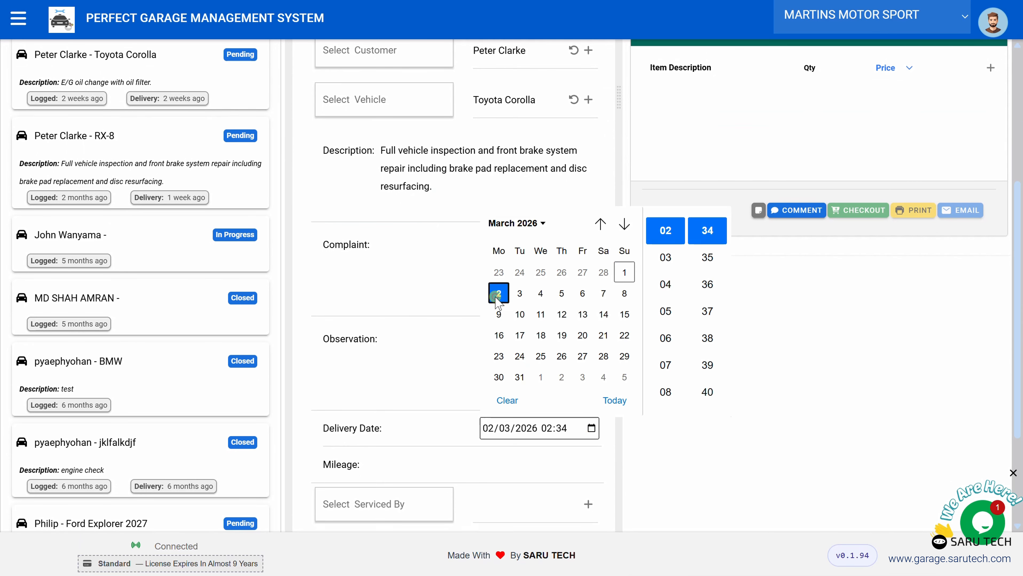
click(387, 472)
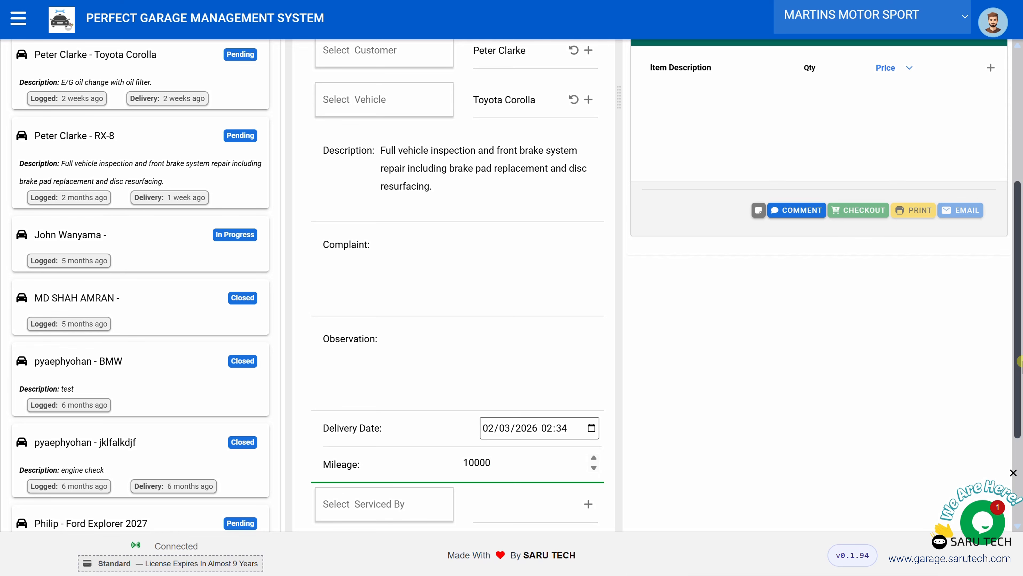
Look through the new job's tasks, bill and comments sections, and save the job card.
scroll(1020, 361, up, 6)
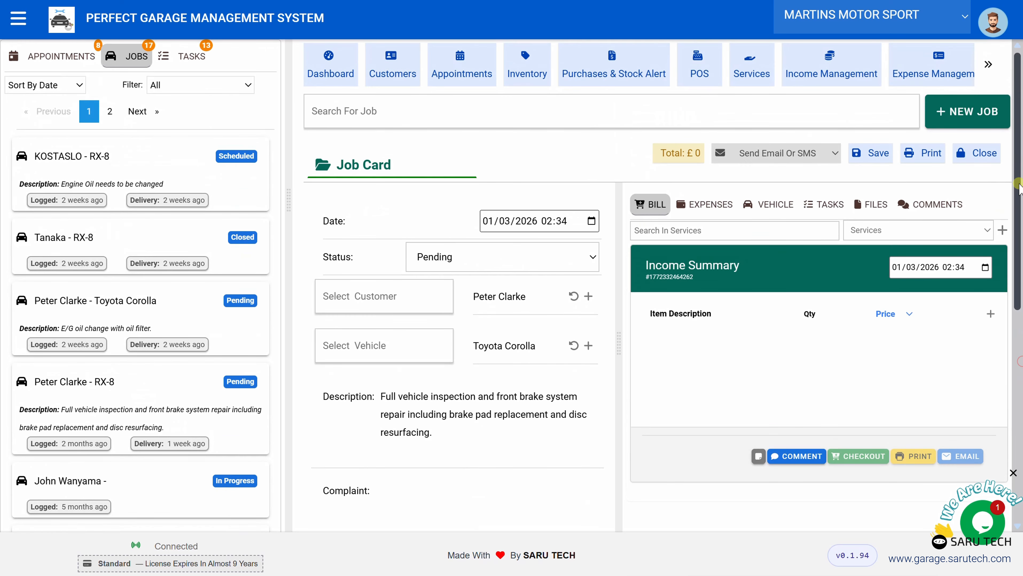
click(822, 205)
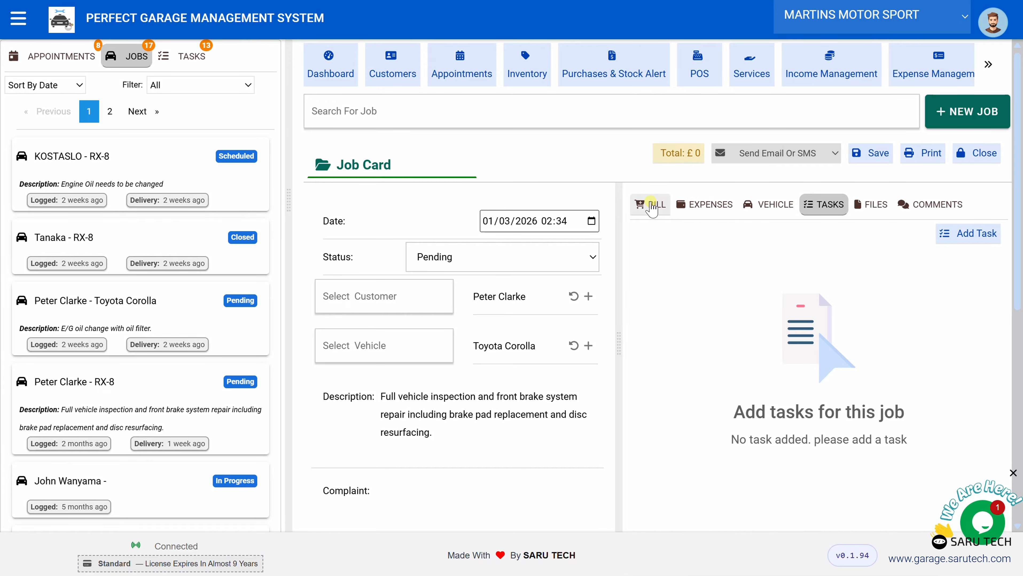
click(685, 210)
click(647, 204)
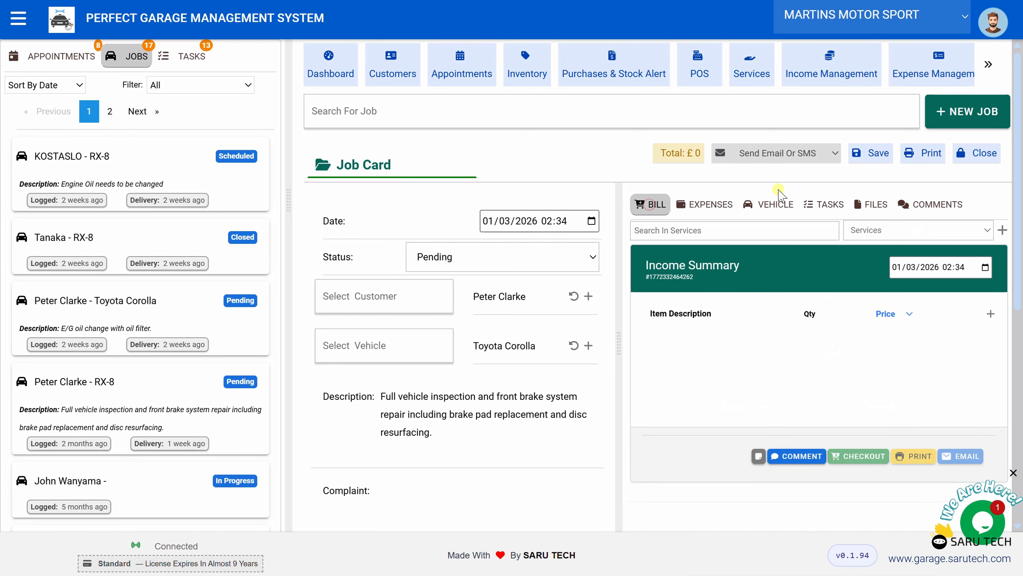
click(859, 206)
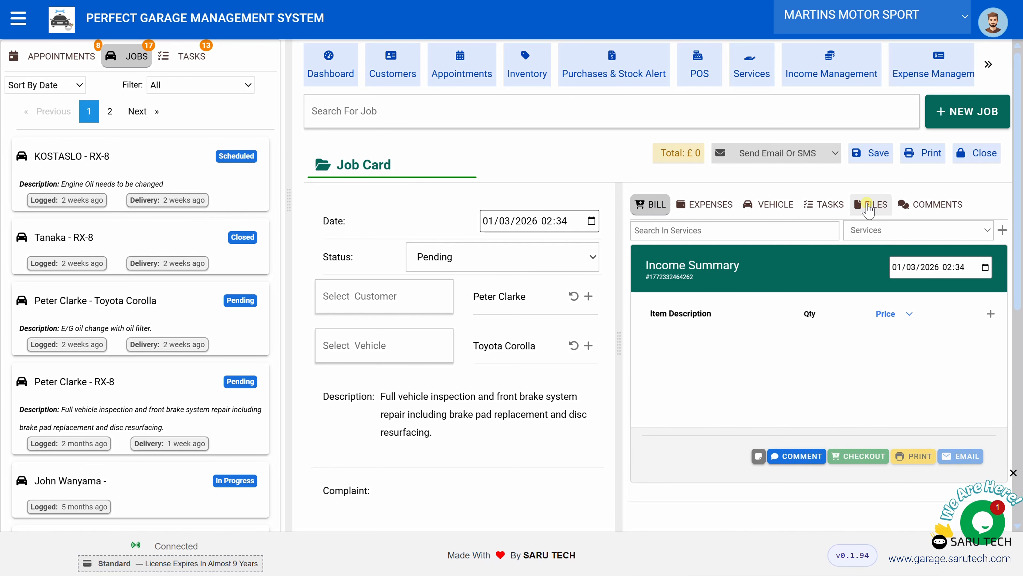
click(924, 203)
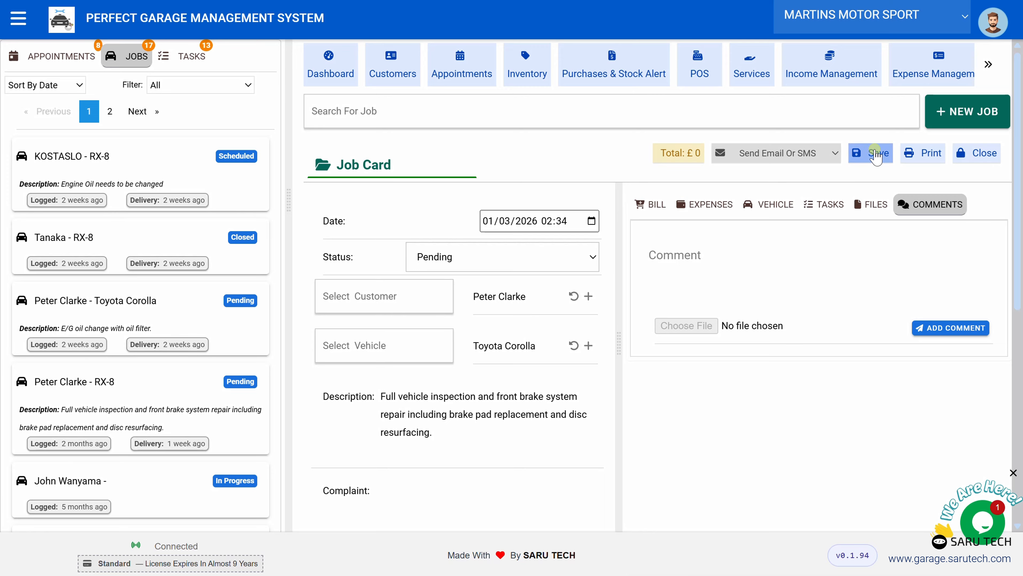
click(651, 205)
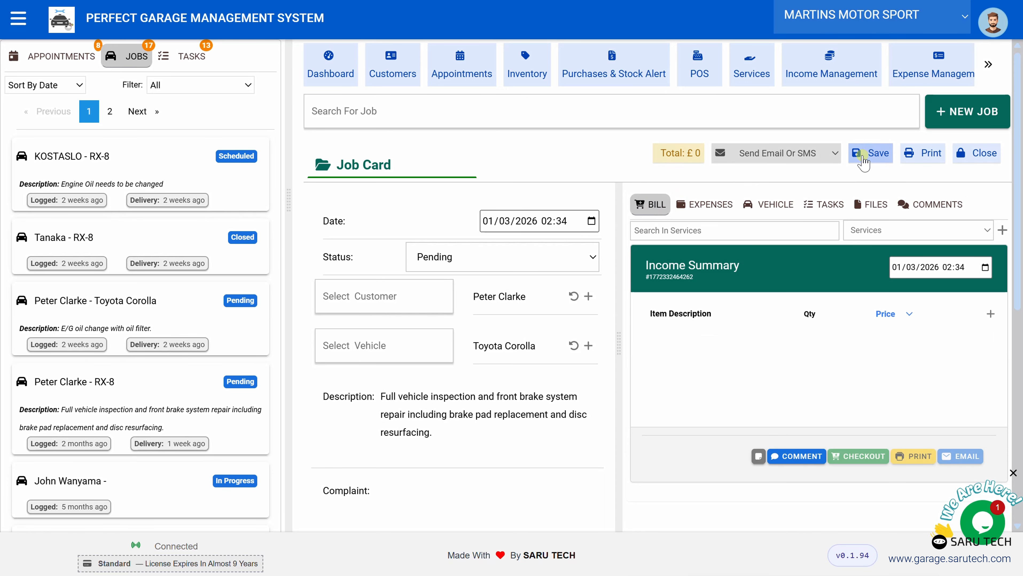
click(877, 154)
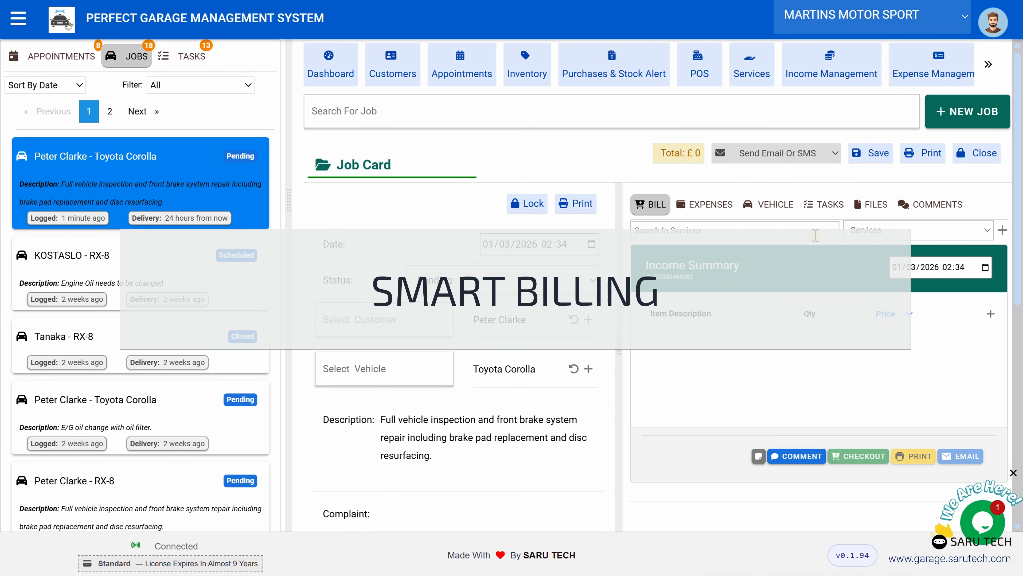
Add the AC System Service and the products Fan Motor, Brake Pad and Oil Filter to the job's bill.
click(800, 231)
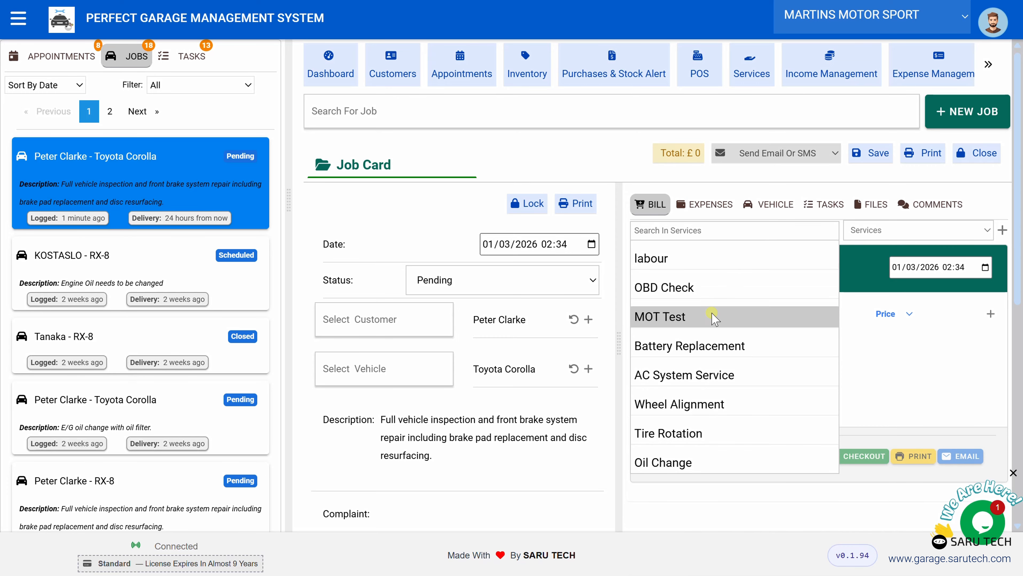
click(696, 372)
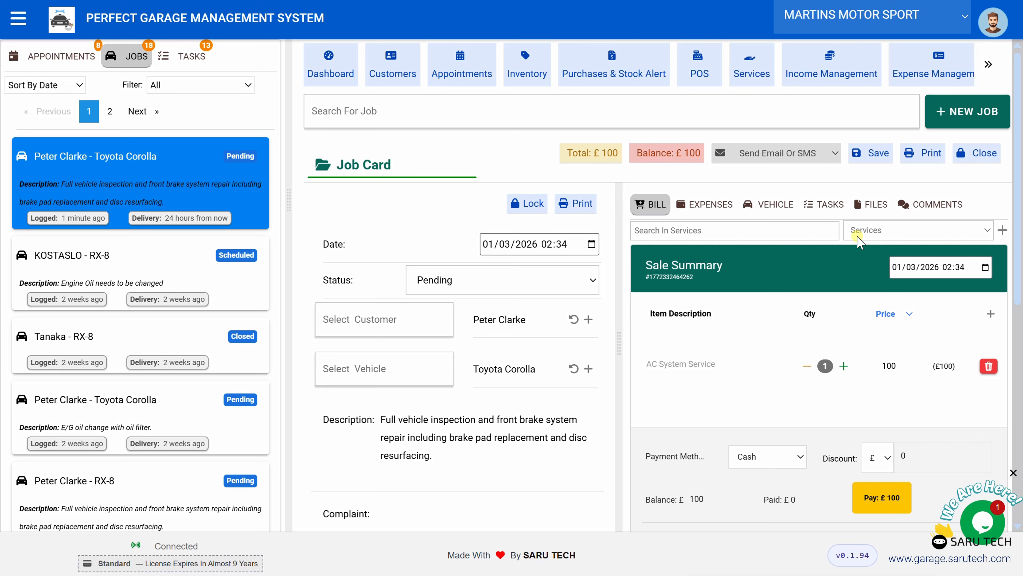
click(872, 228)
click(872, 248)
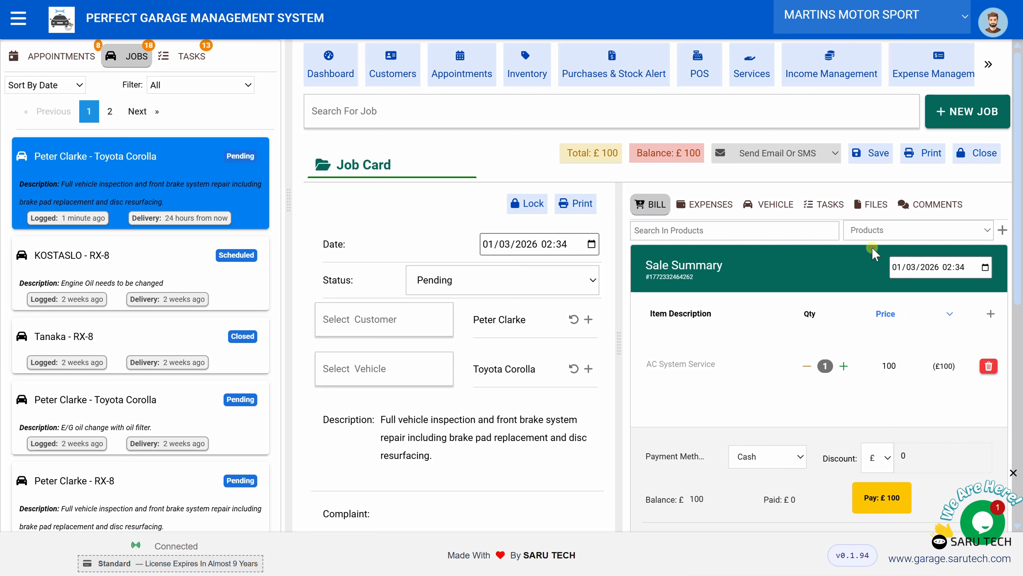
click(699, 234)
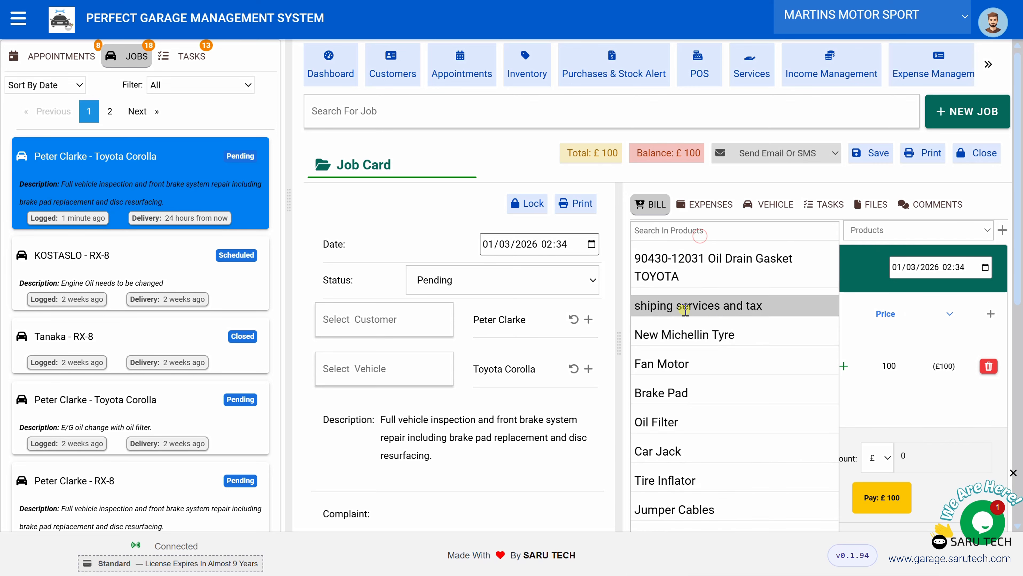
click(683, 365)
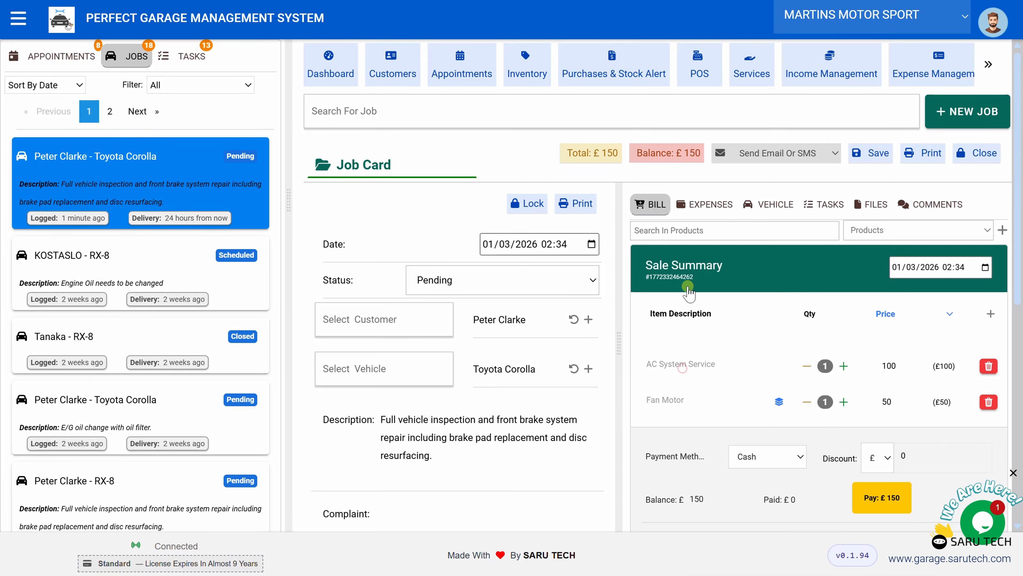
click(690, 233)
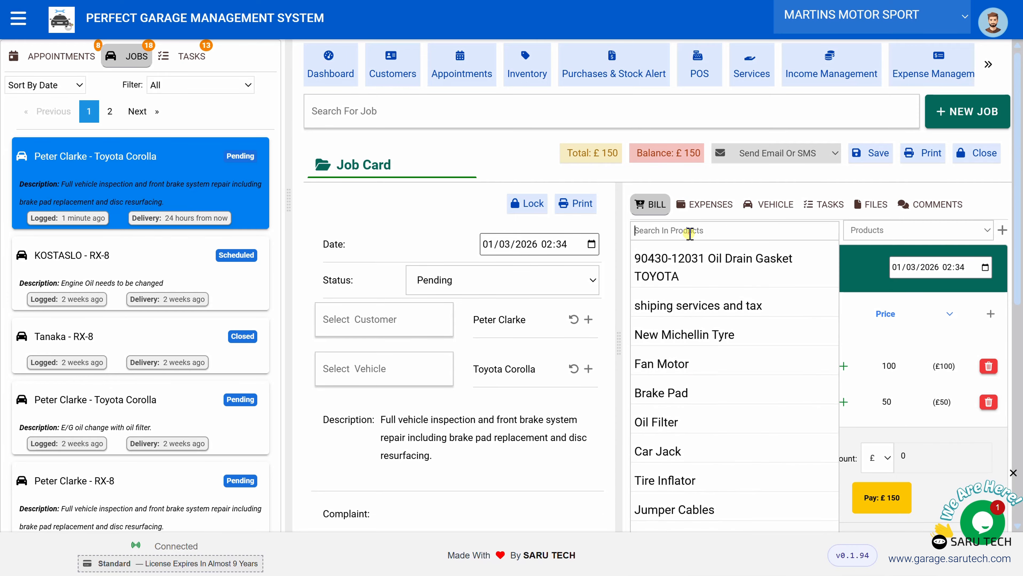
click(673, 390)
click(679, 231)
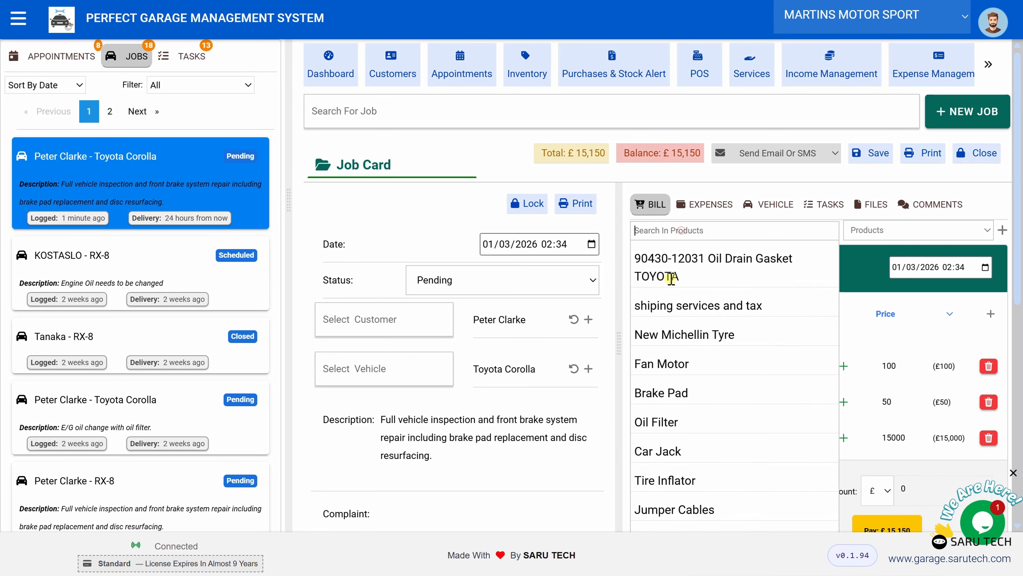
click(661, 414)
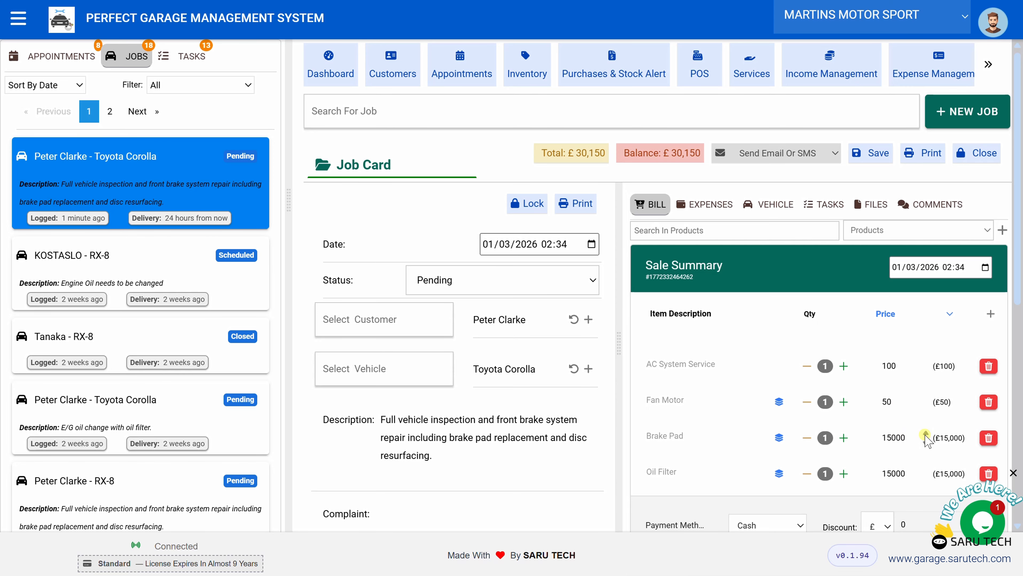
Give the bill a 10% discount and set the Brake Pad price to 13000.
scroll(912, 433, down, 5)
click(882, 337)
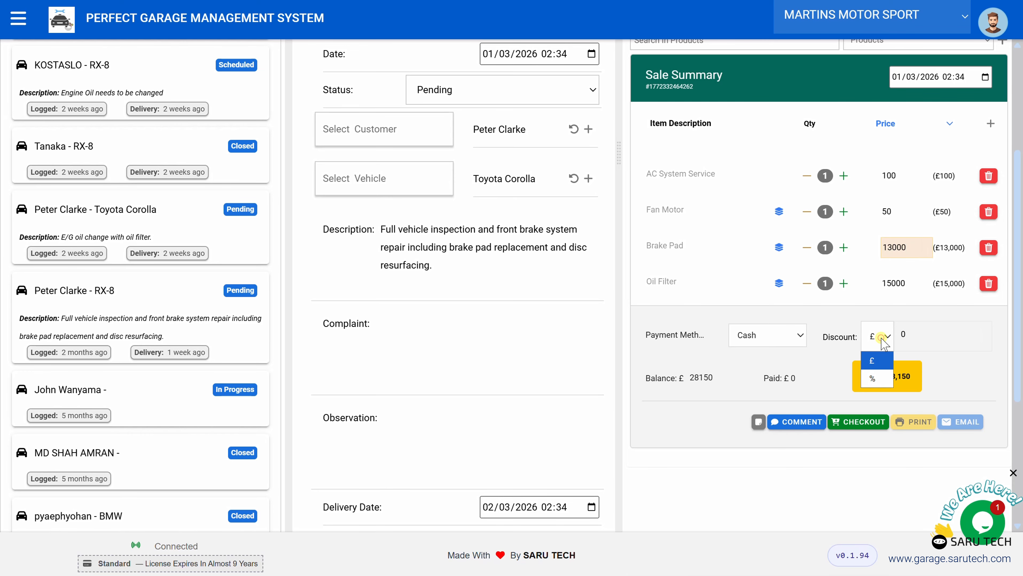
click(874, 381)
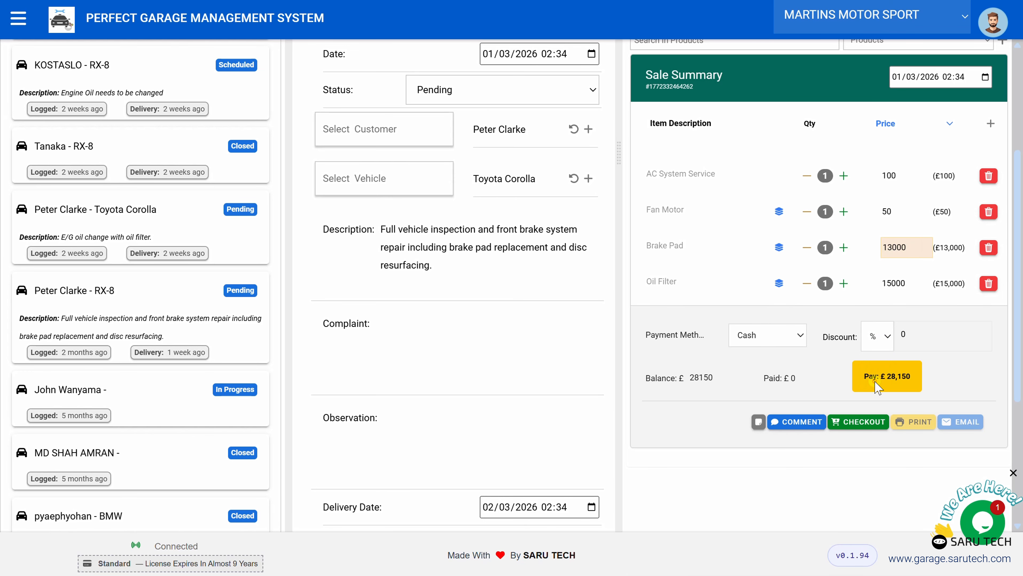
click(925, 339)
text(10)
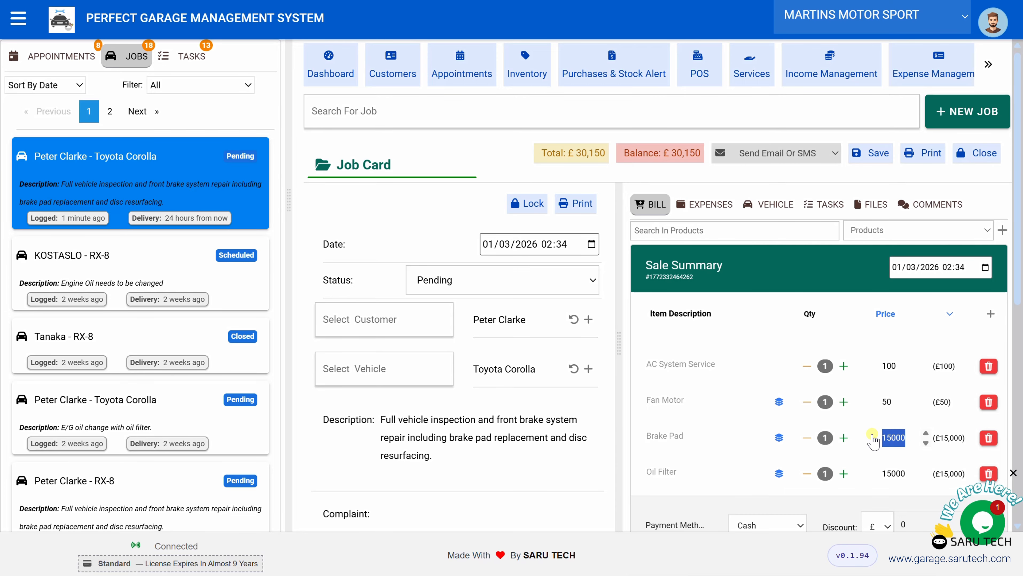
text(13)
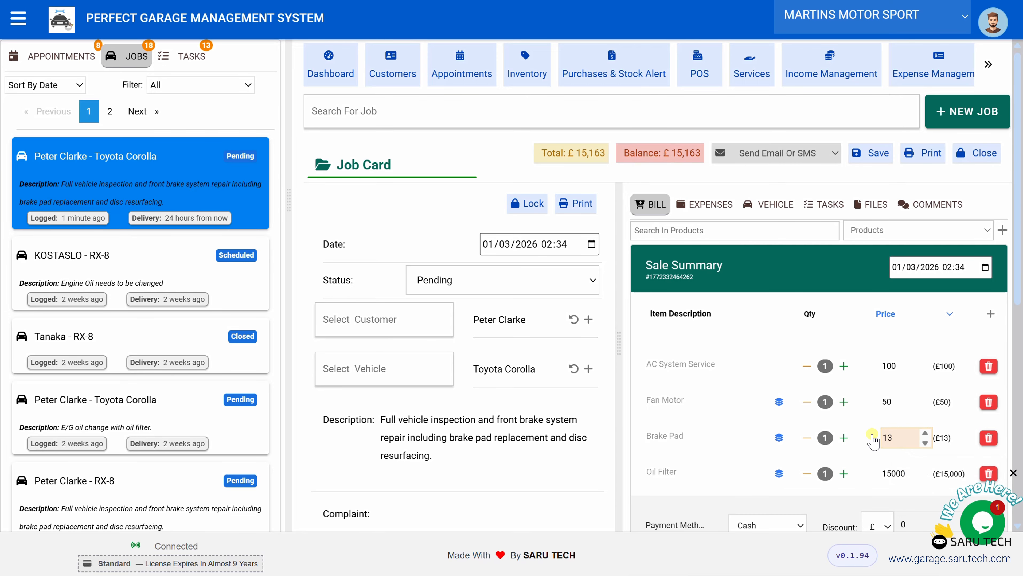
text(000)
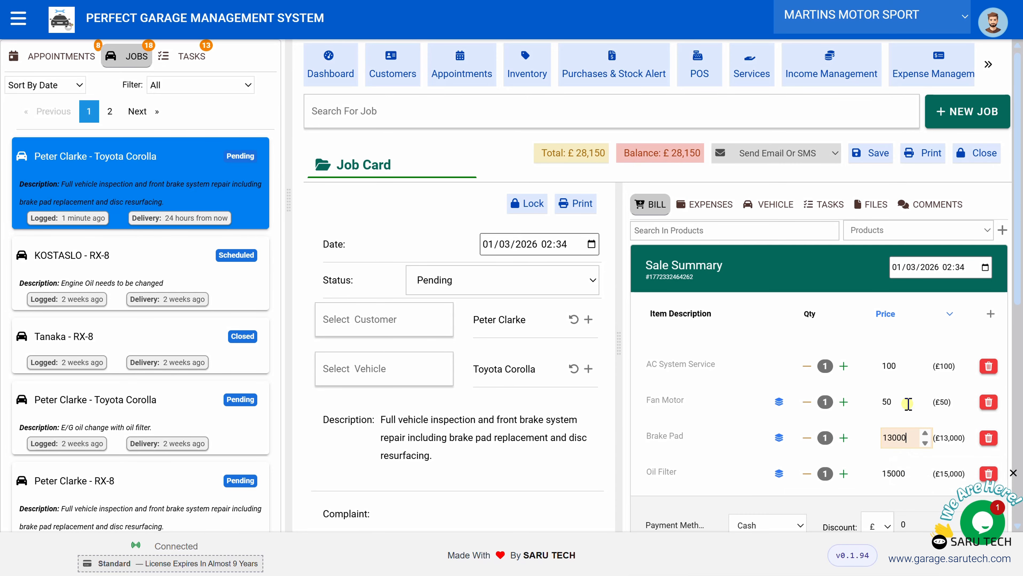
Check out the bill as unpaid and preview its printed receipt.
scroll(1019, 303, down, 2)
scroll(1019, 303, down, 4)
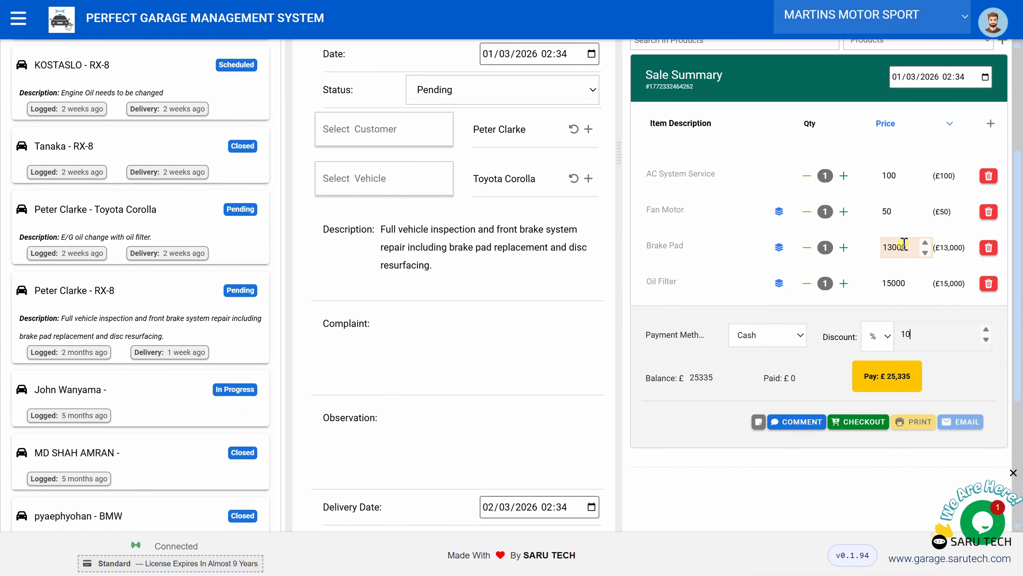
click(862, 424)
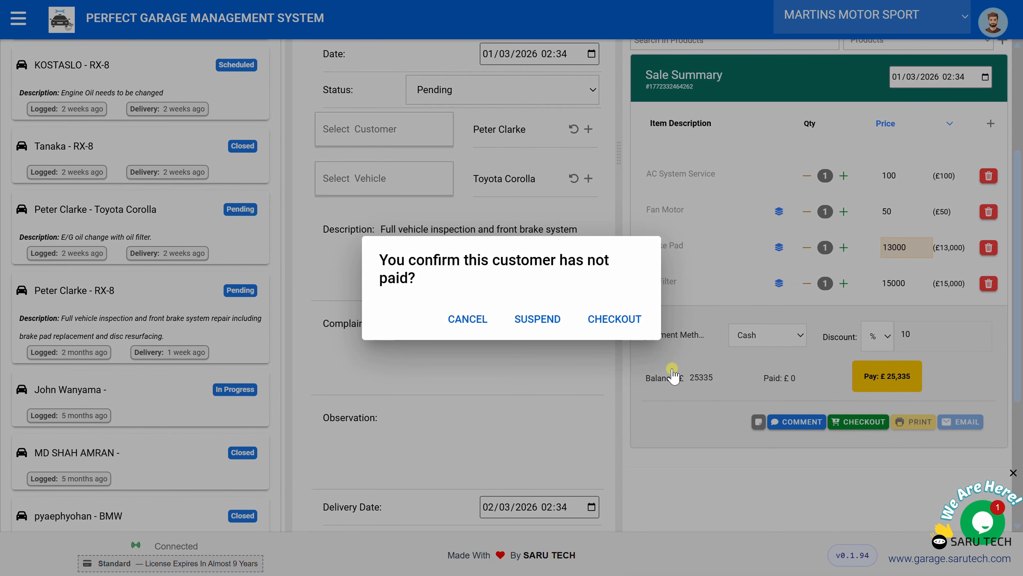
click(626, 319)
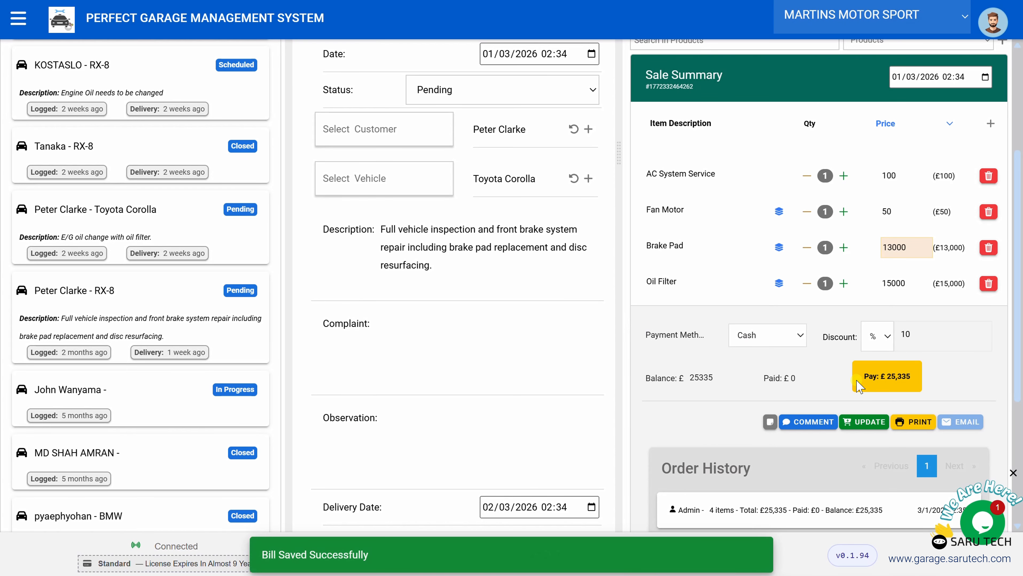
click(912, 422)
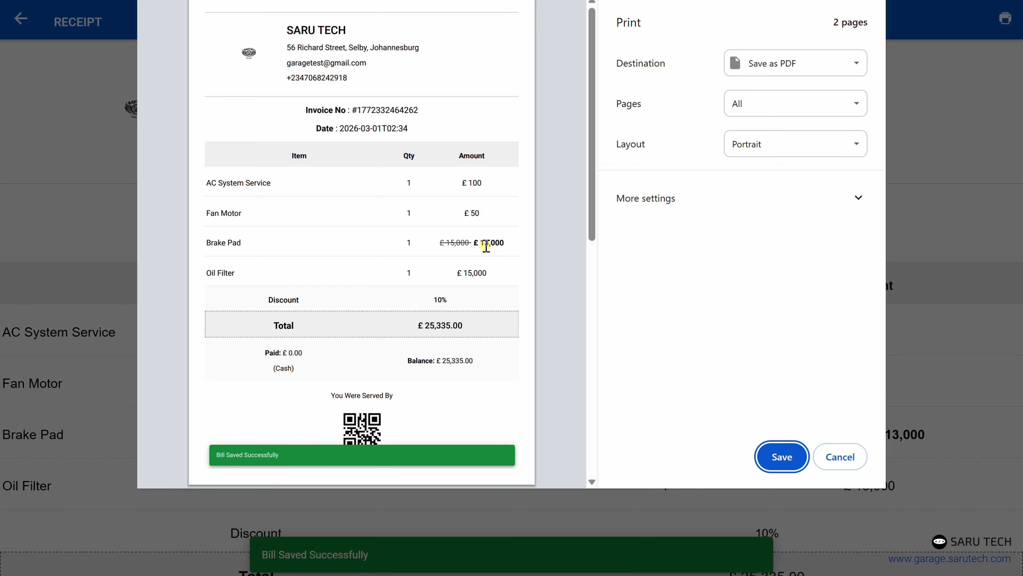
key(Escape)
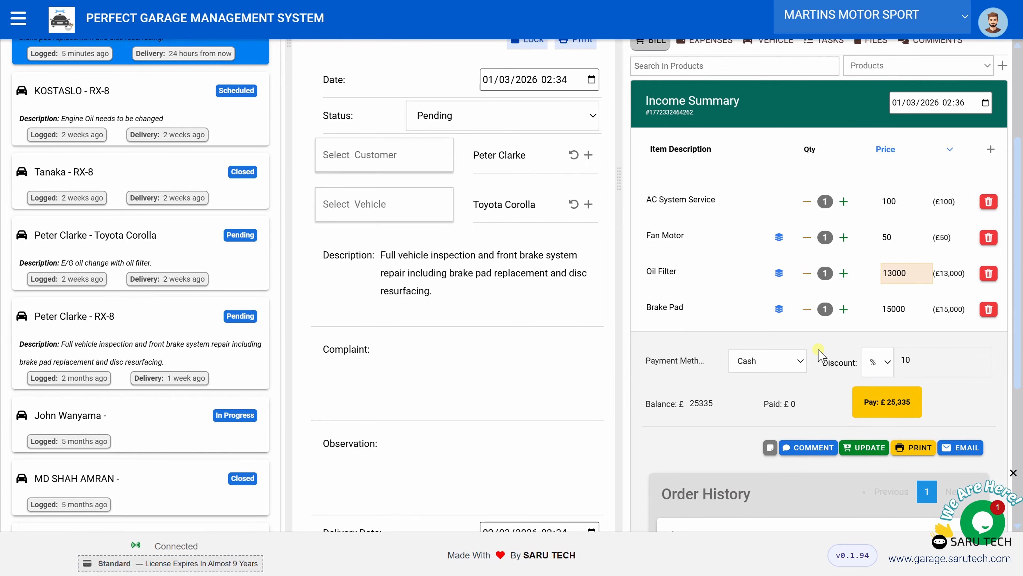
Set the bill's payment method to Card and check out with an amount paid of 20000.
click(788, 363)
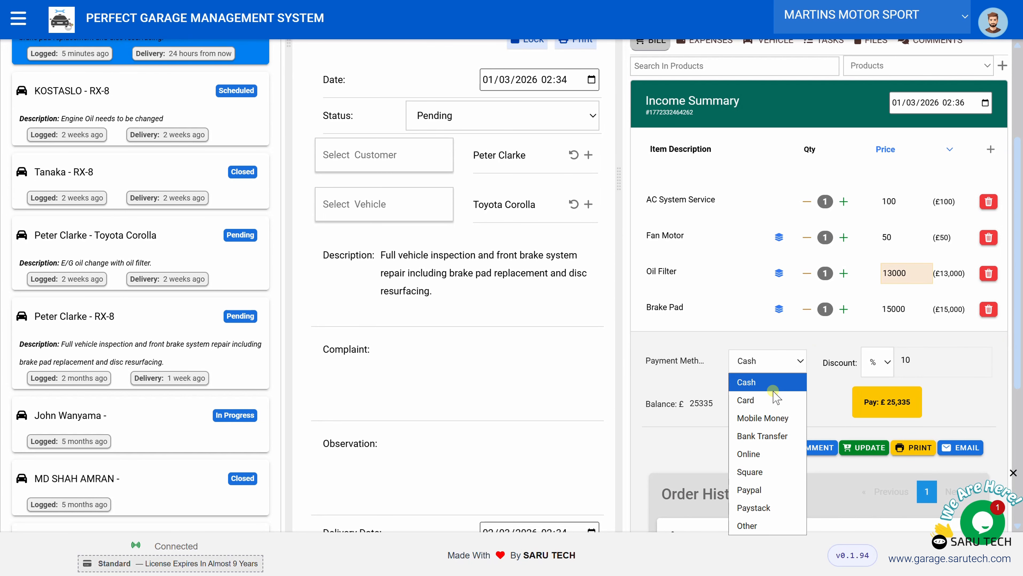
click(771, 400)
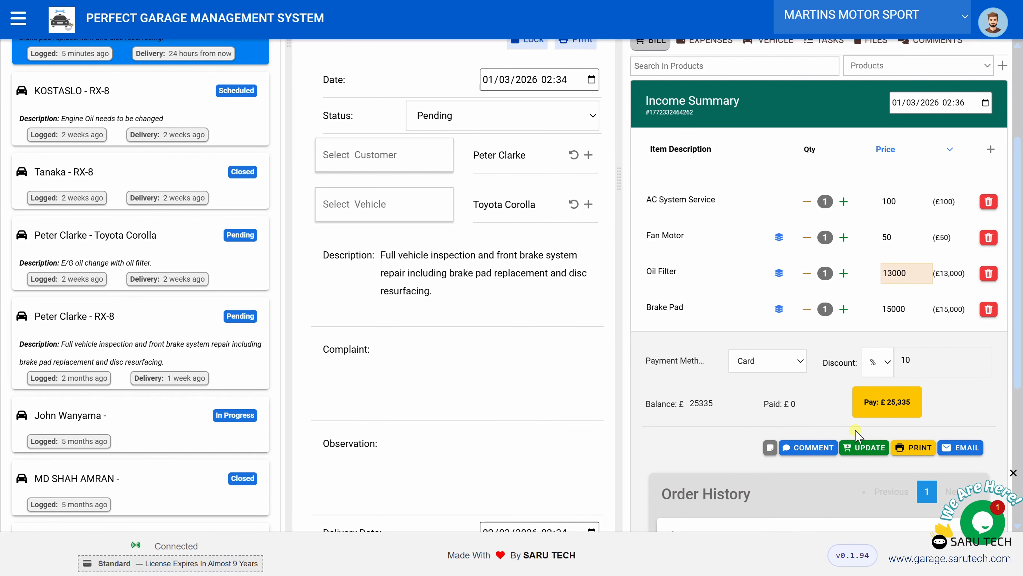
click(882, 404)
double_click(371, 288)
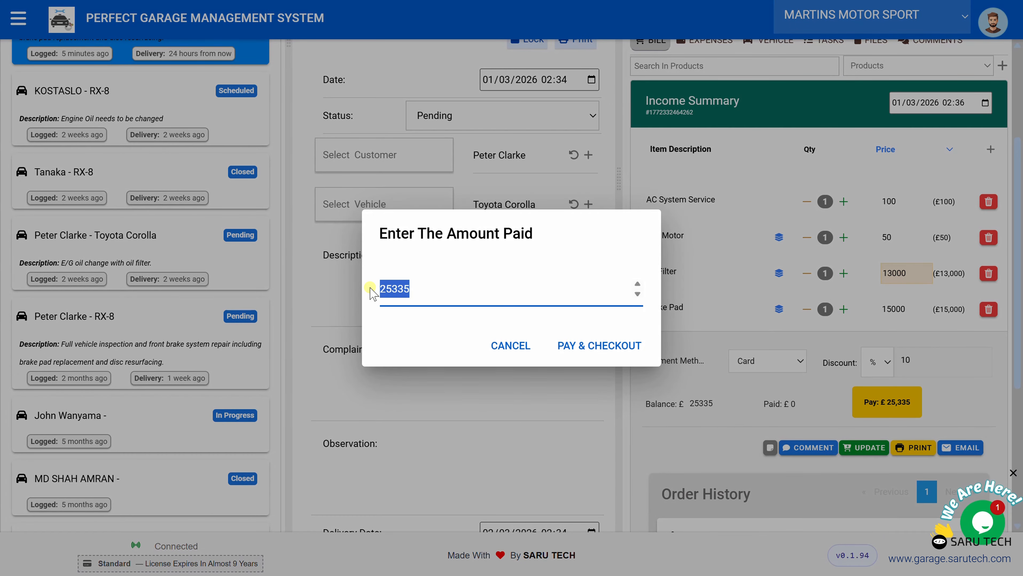
text(20000)
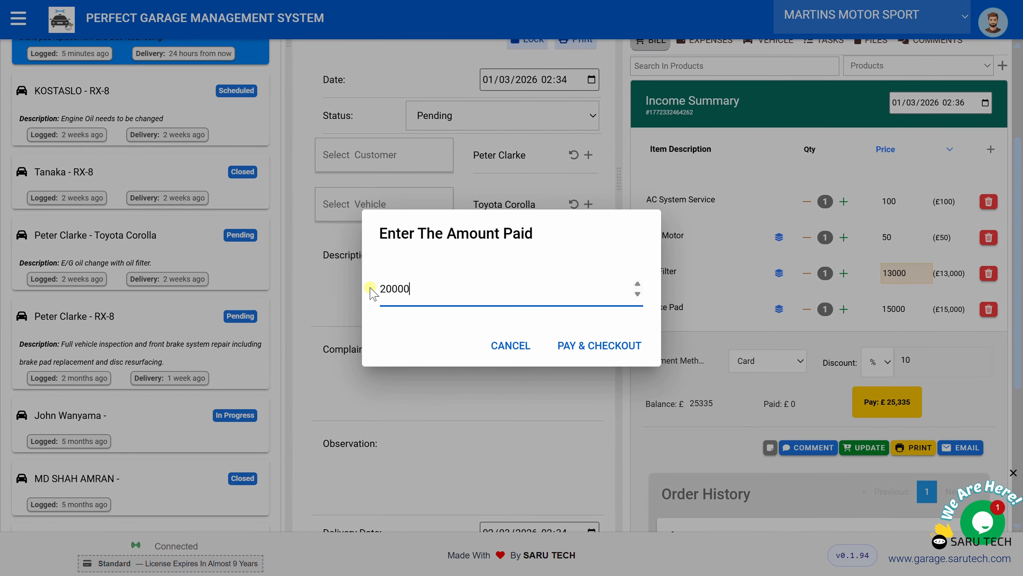
click(598, 347)
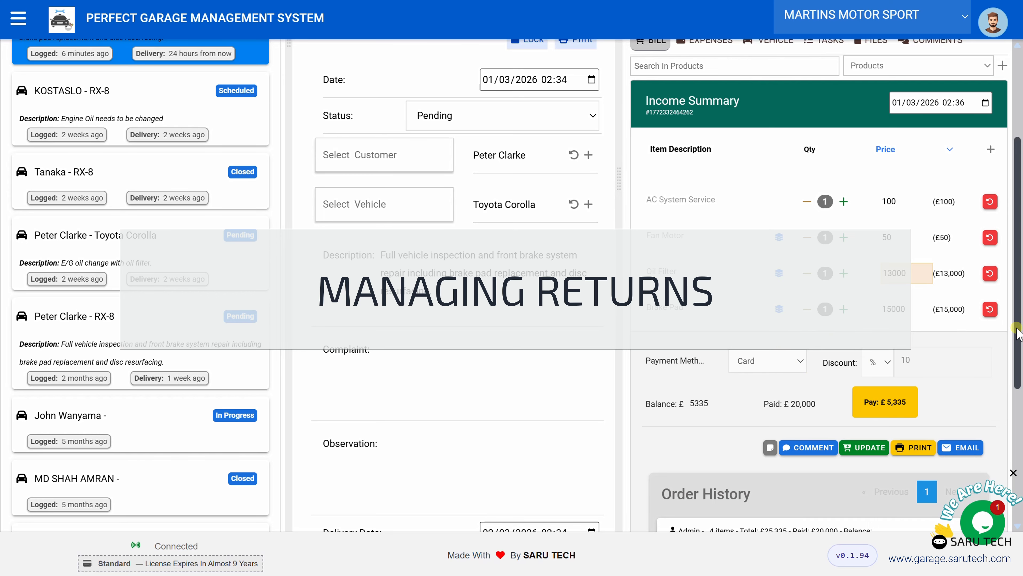
Return the Brake Pad on the bill, update the bill and review its order history.
scroll(1016, 311, up, 2)
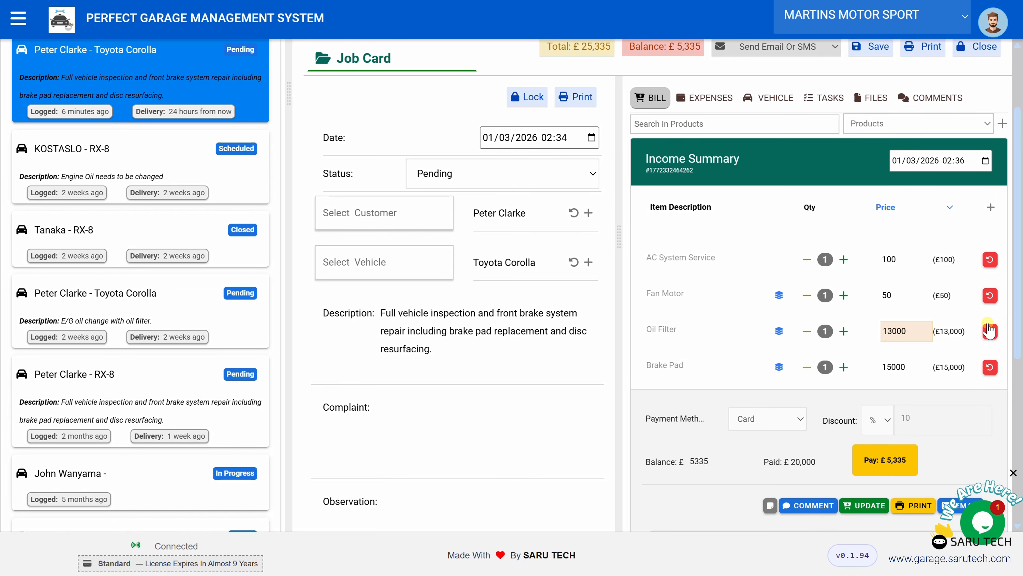
click(990, 367)
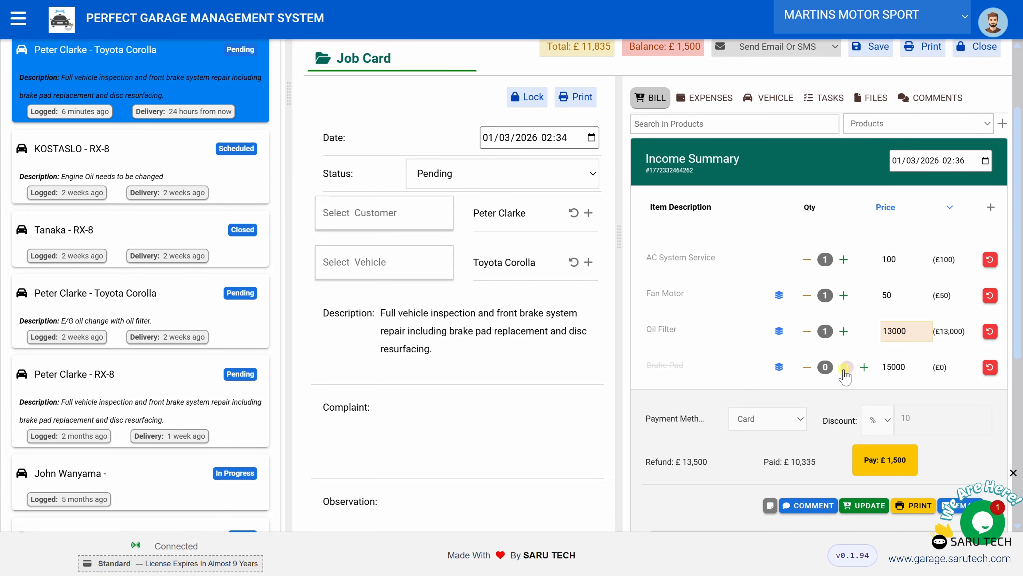
scroll(1020, 365, down, 1)
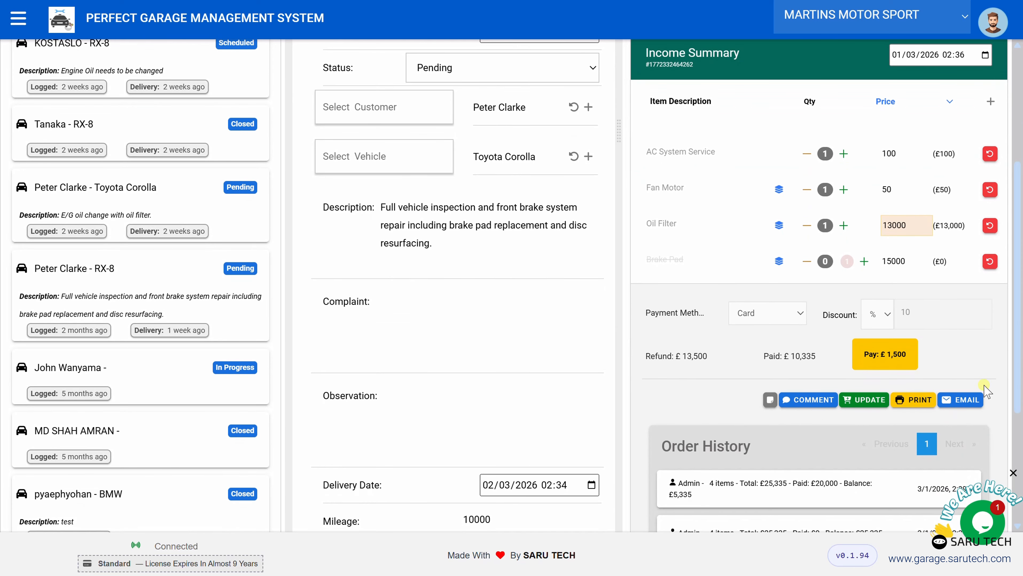
click(871, 401)
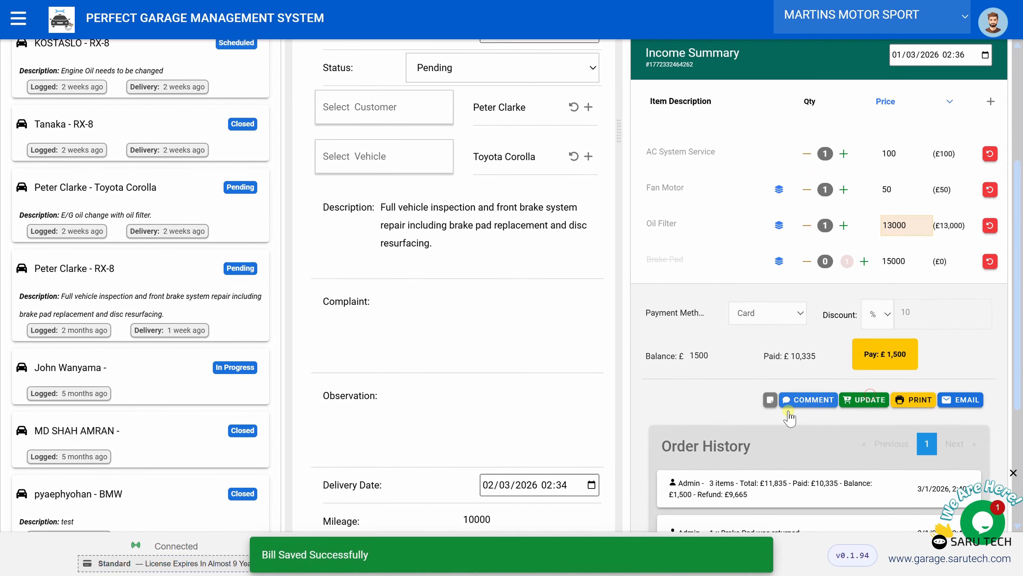
scroll(1013, 402, down, 5)
scroll(1013, 401, down, 1)
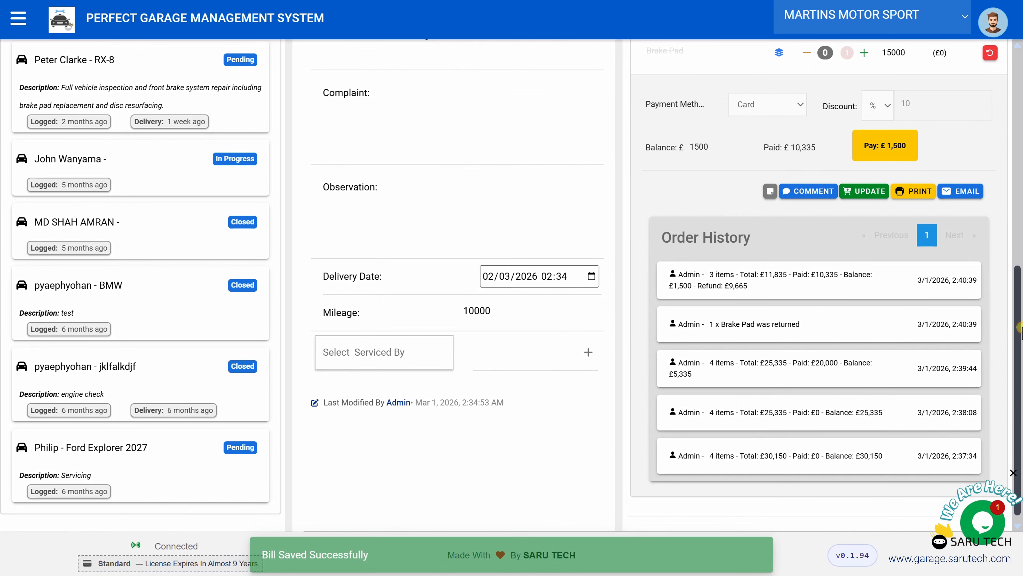
Record a Parts expense for the job described as Fan Belt, with an amount of 300, and save it.
drag(1021, 328, 1012, 160)
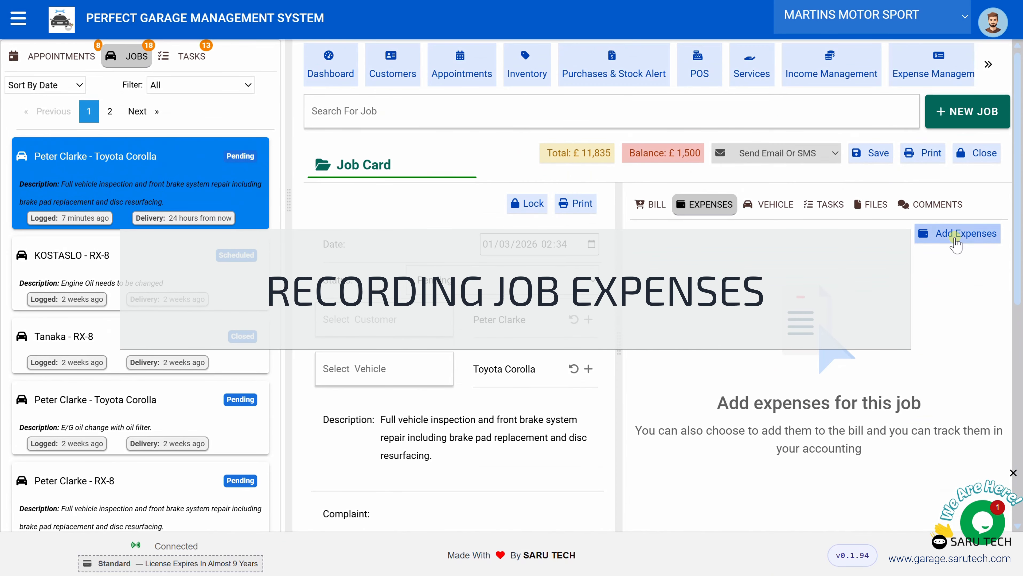
click(952, 242)
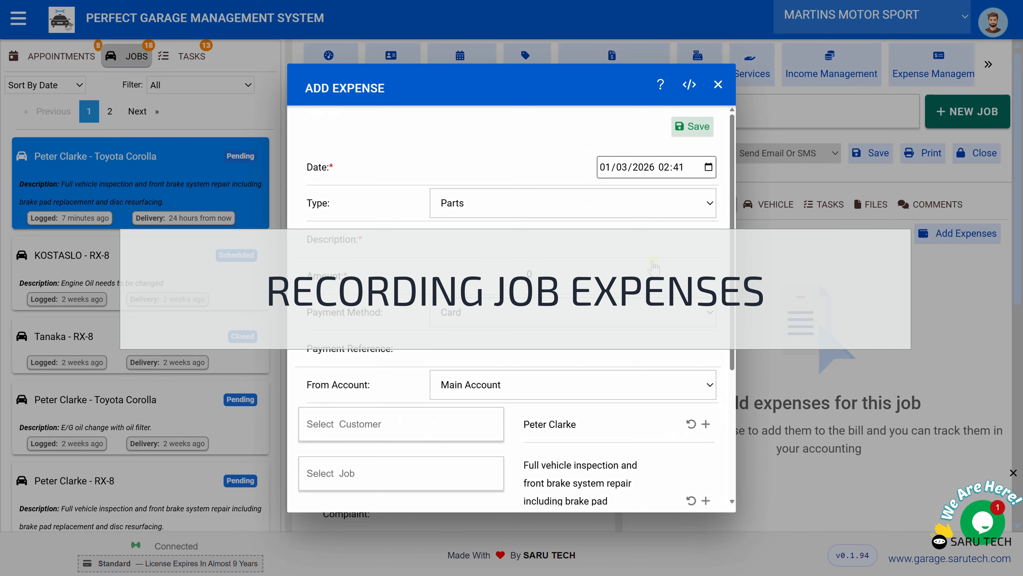
click(456, 241)
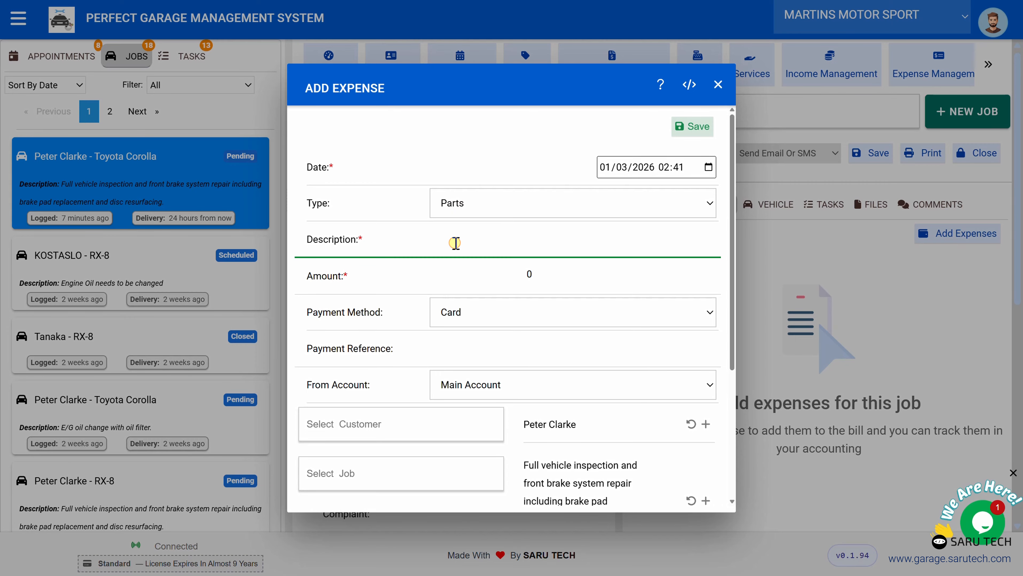
text(Fan Belt)
click(504, 269)
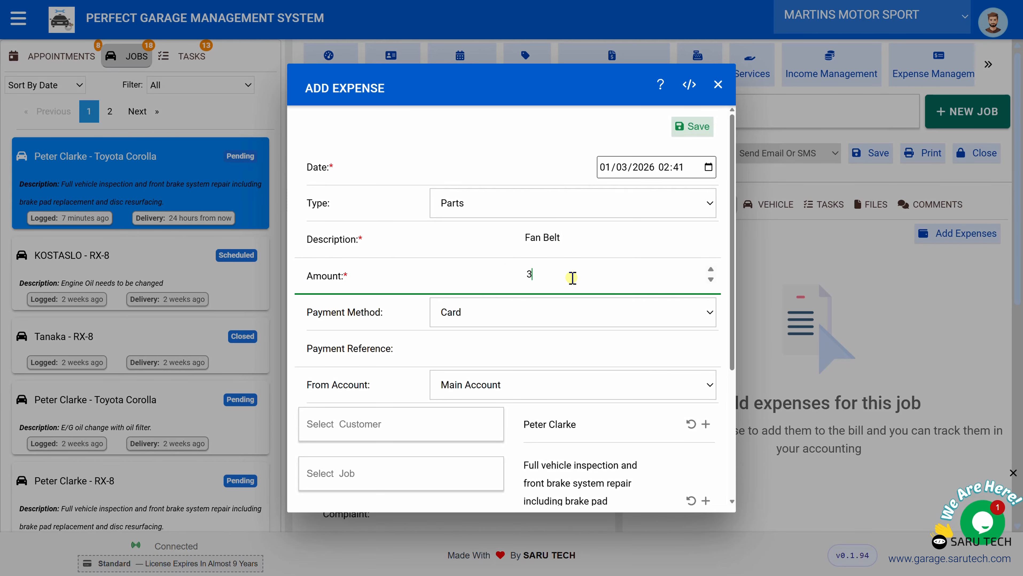
text(300)
click(692, 128)
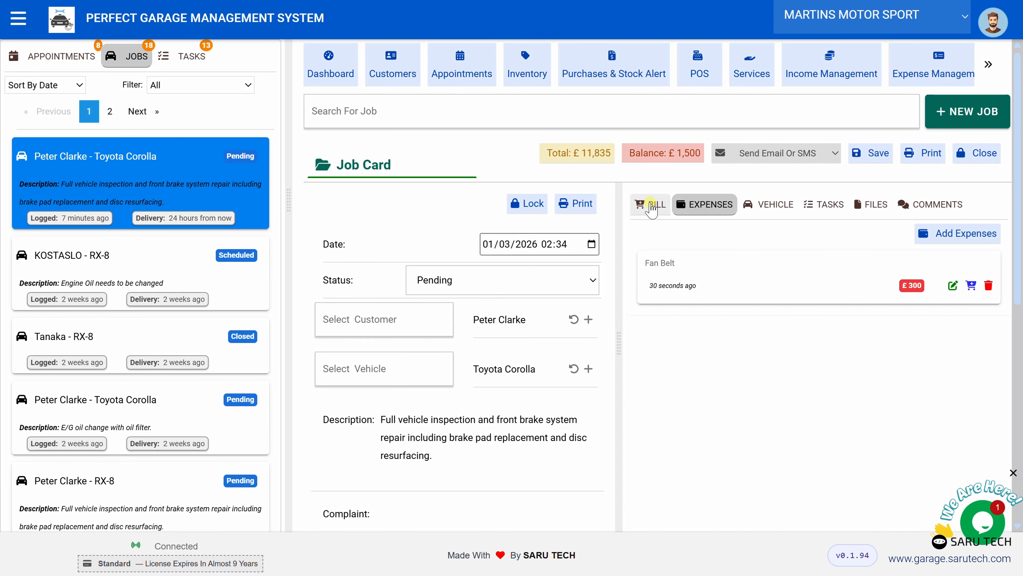
Look through the products that can be added to the job's bill.
click(651, 208)
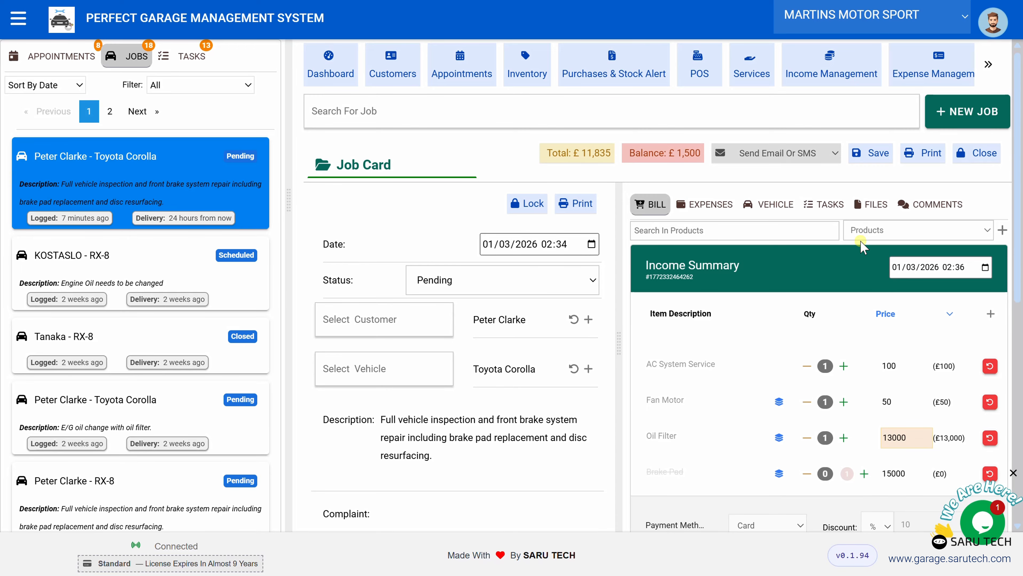
click(767, 231)
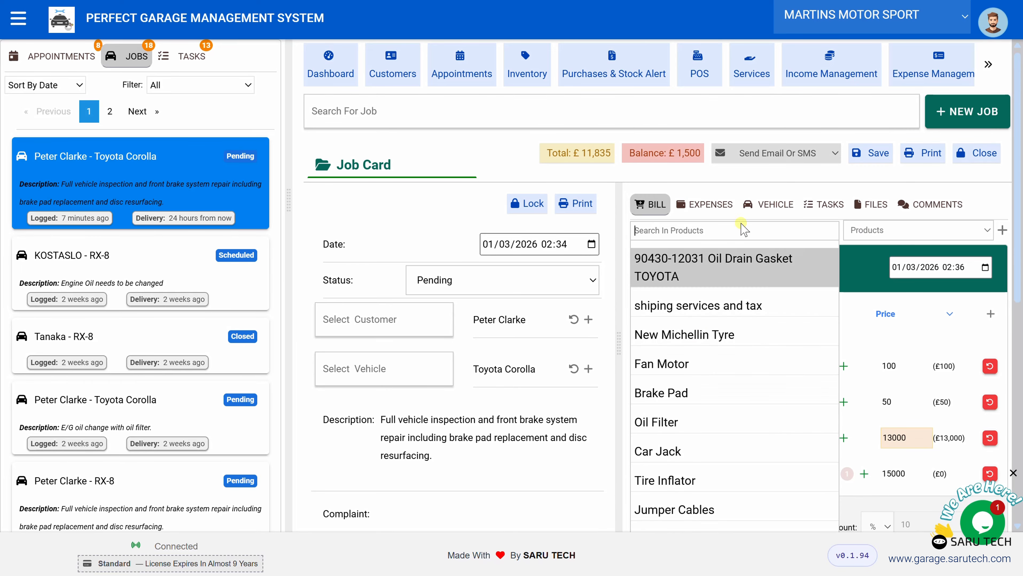
click(815, 181)
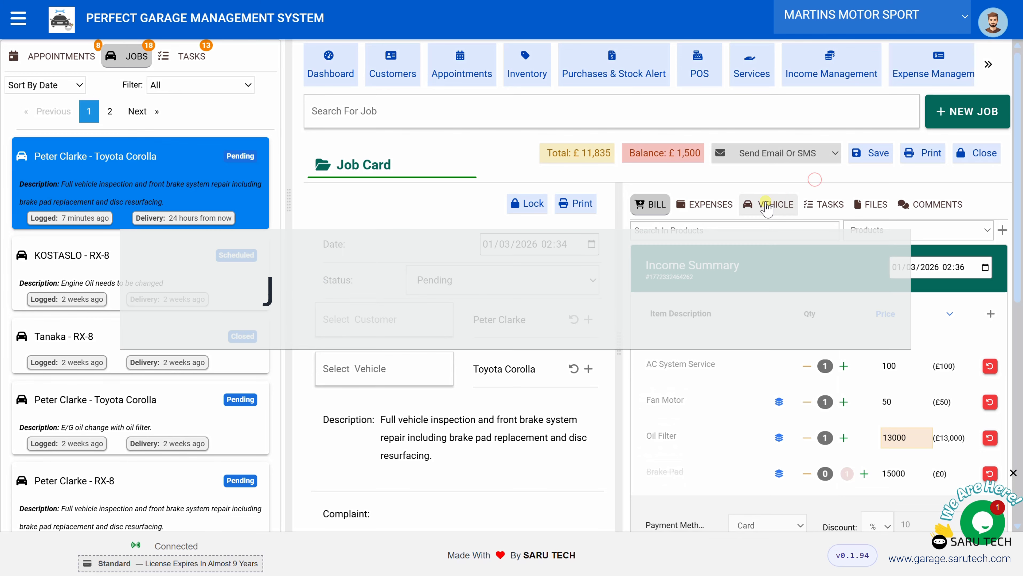
Review the job's vehicle details and view the vehicle's editable record.
click(767, 206)
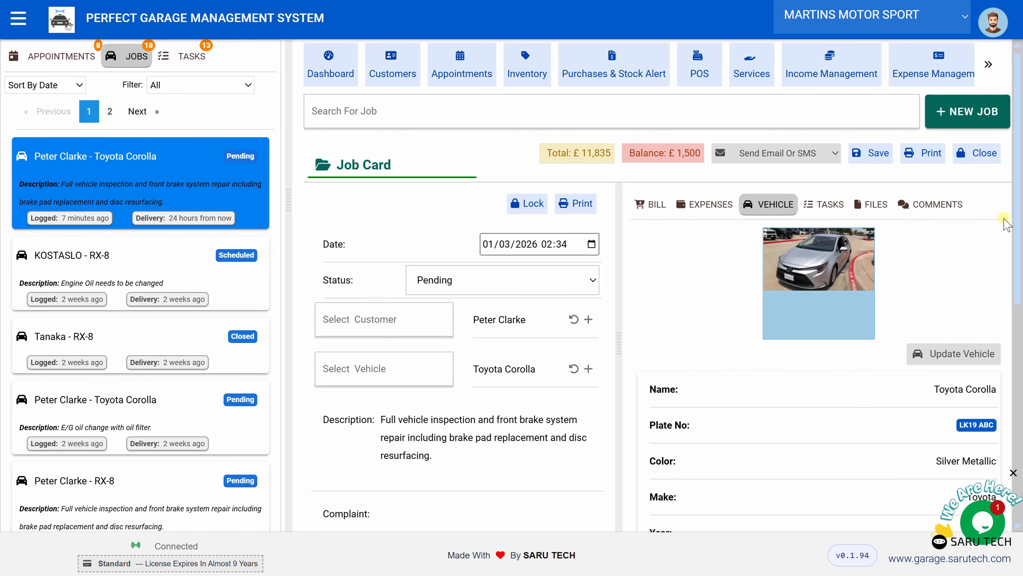
scroll(1021, 213, down, 4)
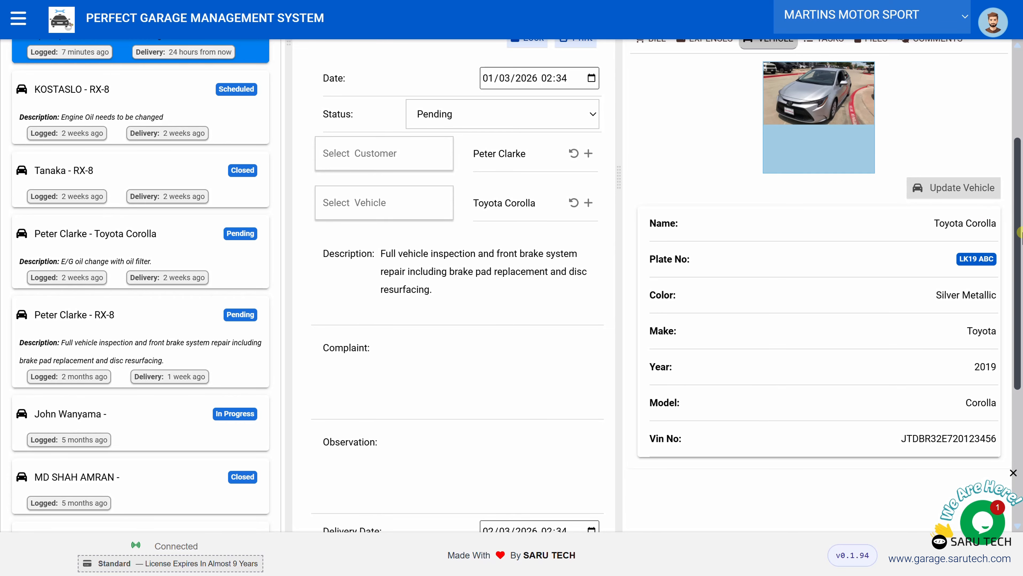
scroll(1020, 233, up, 4)
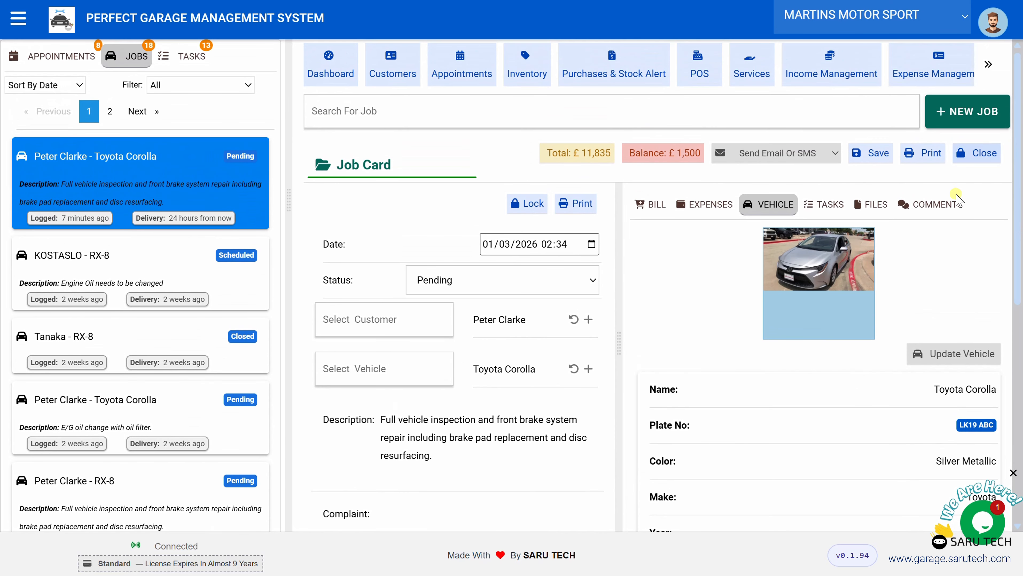
click(938, 355)
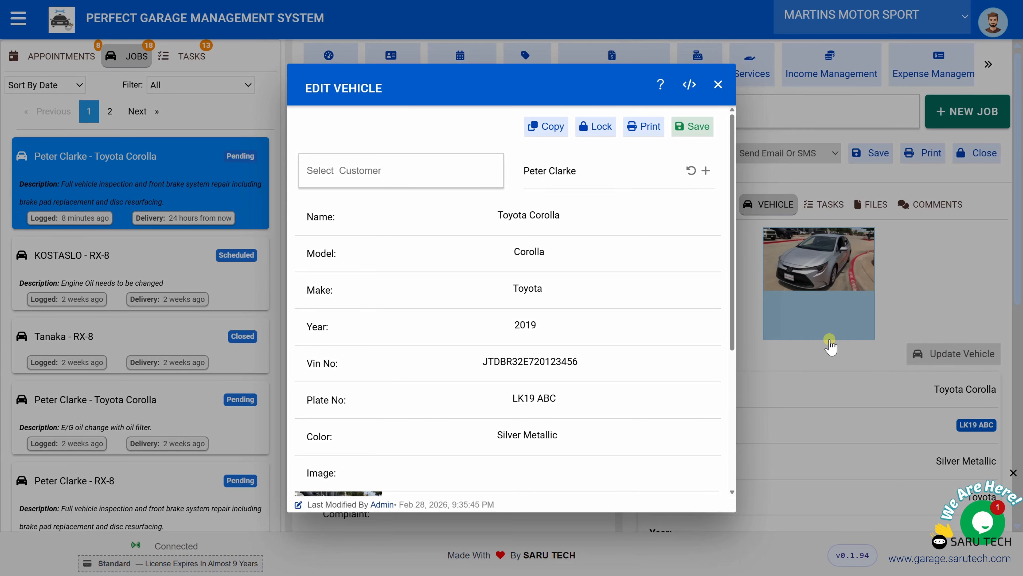
click(829, 344)
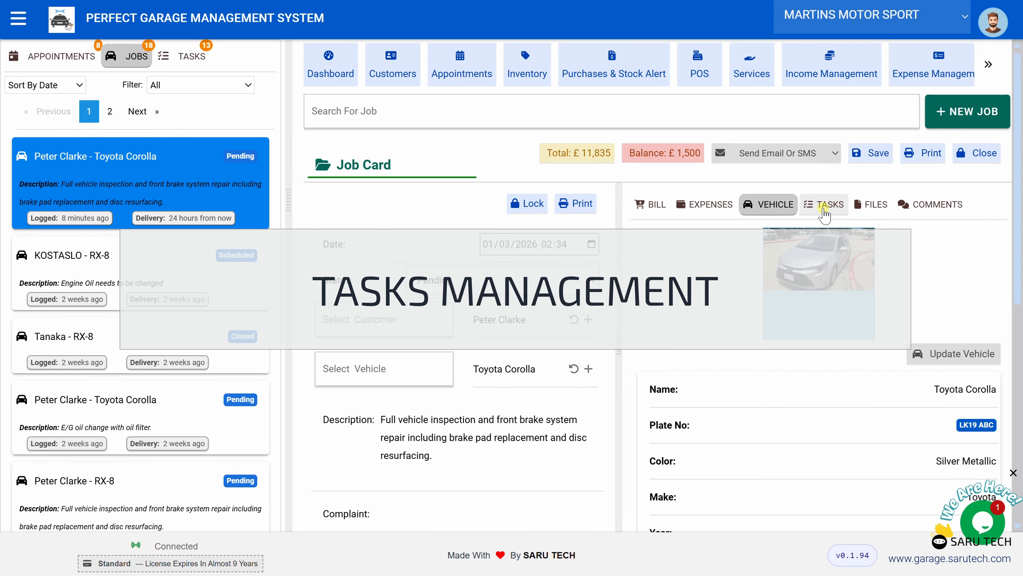
Add a job task titled "remove the tyres", assign it to a staff member and save it with Pending status and Medium priority.
click(823, 213)
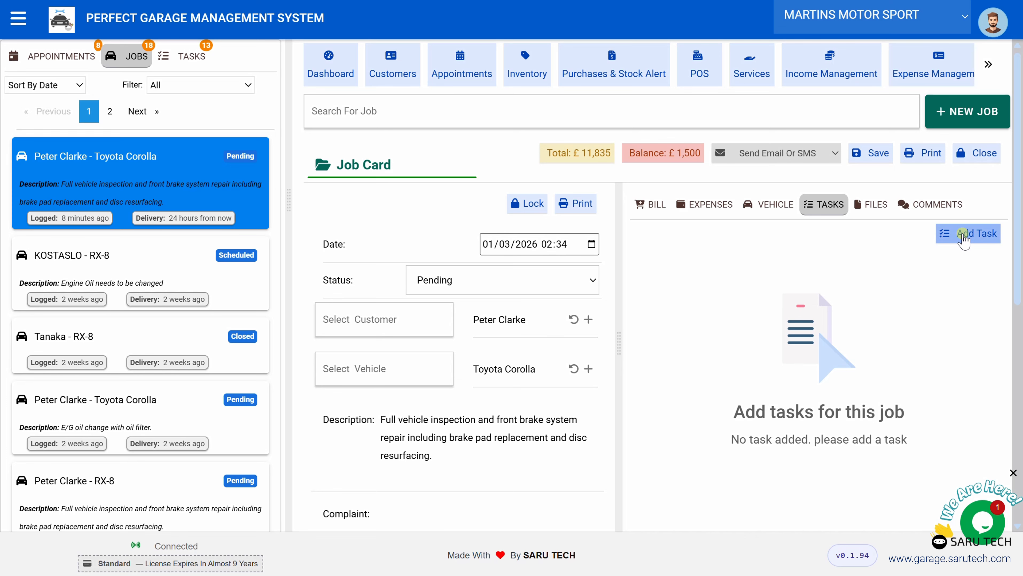
click(963, 237)
click(423, 200)
text(remove the )
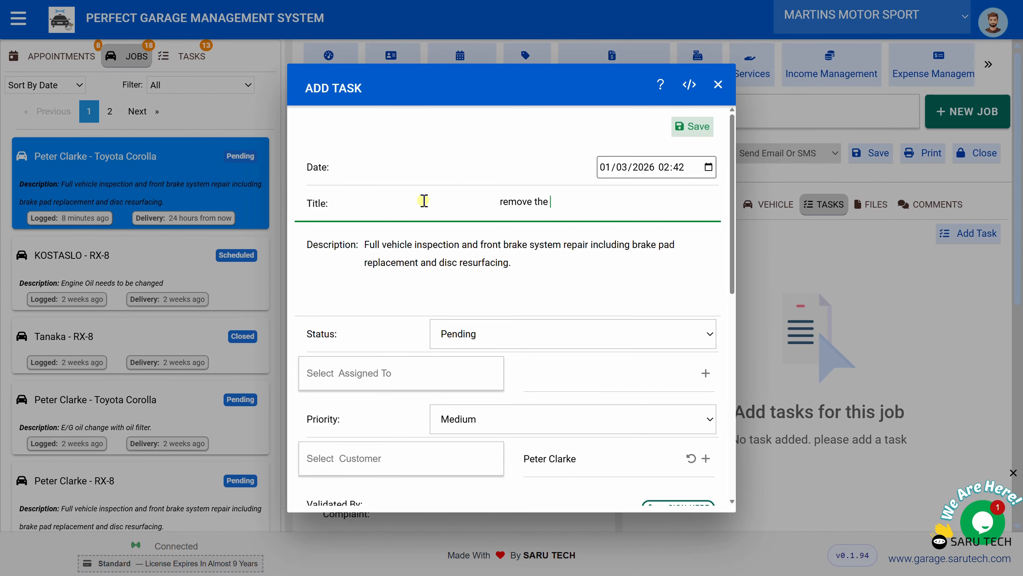
text(tyres)
click(379, 374)
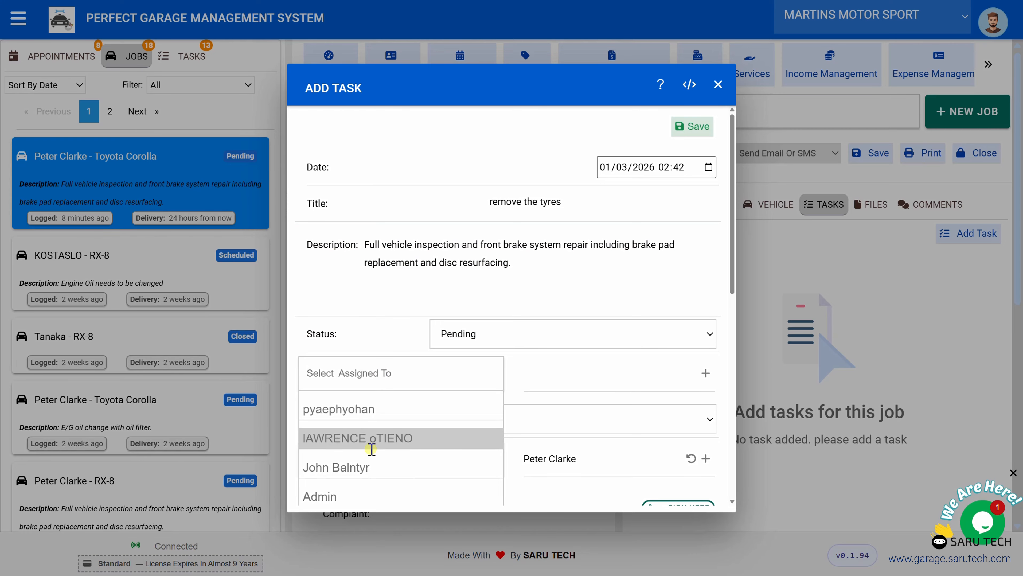
click(372, 467)
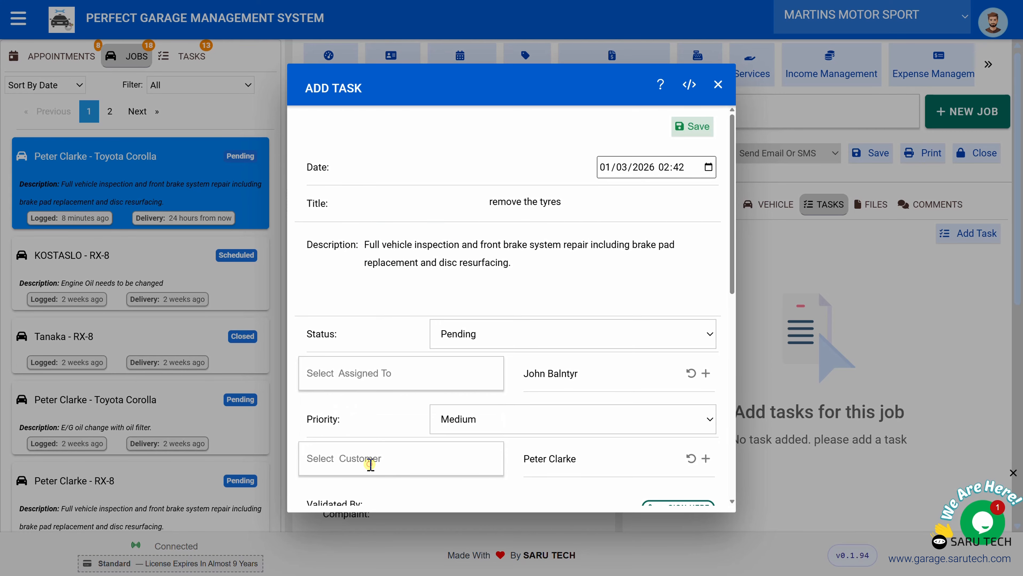
click(518, 413)
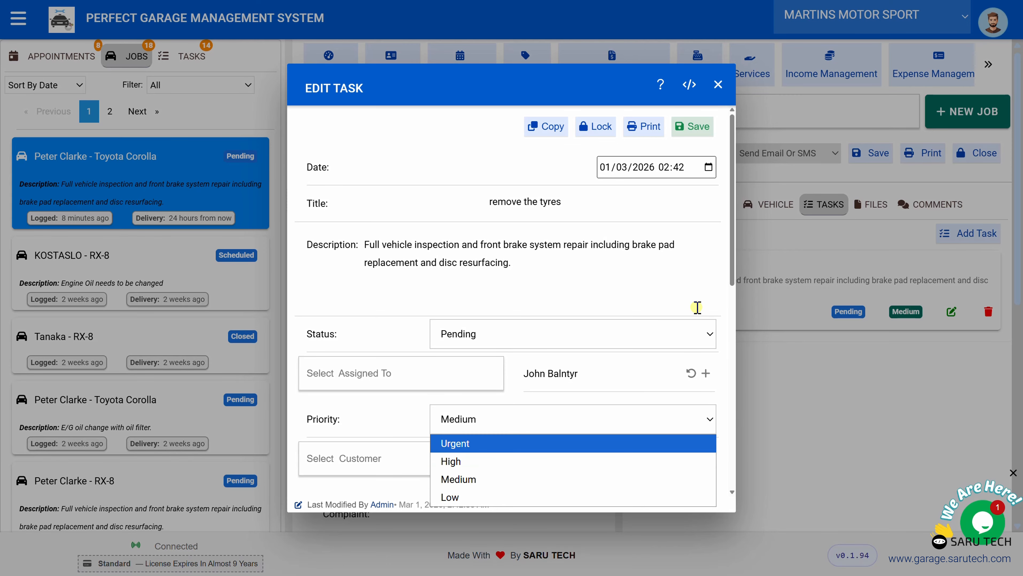
drag(730, 274, 728, 349)
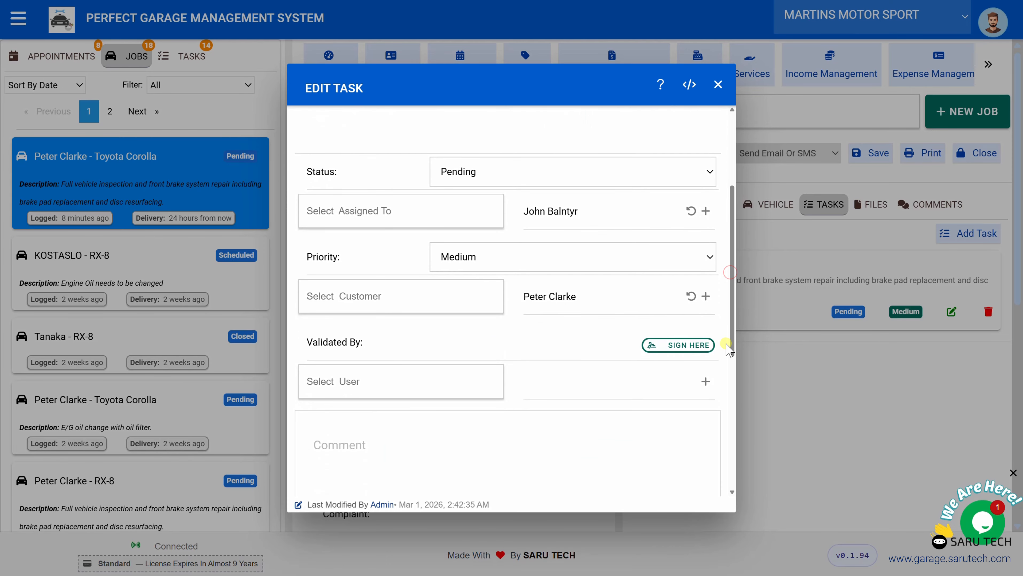
click(816, 438)
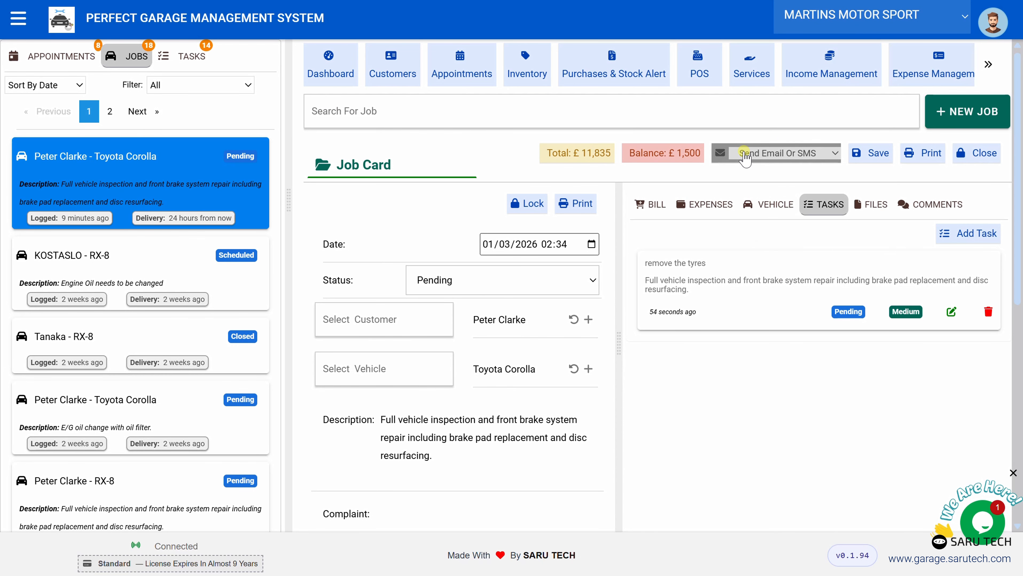
Open the task board and move the "remove the tyres" task from Pending to In Progress and on to Completed.
click(988, 65)
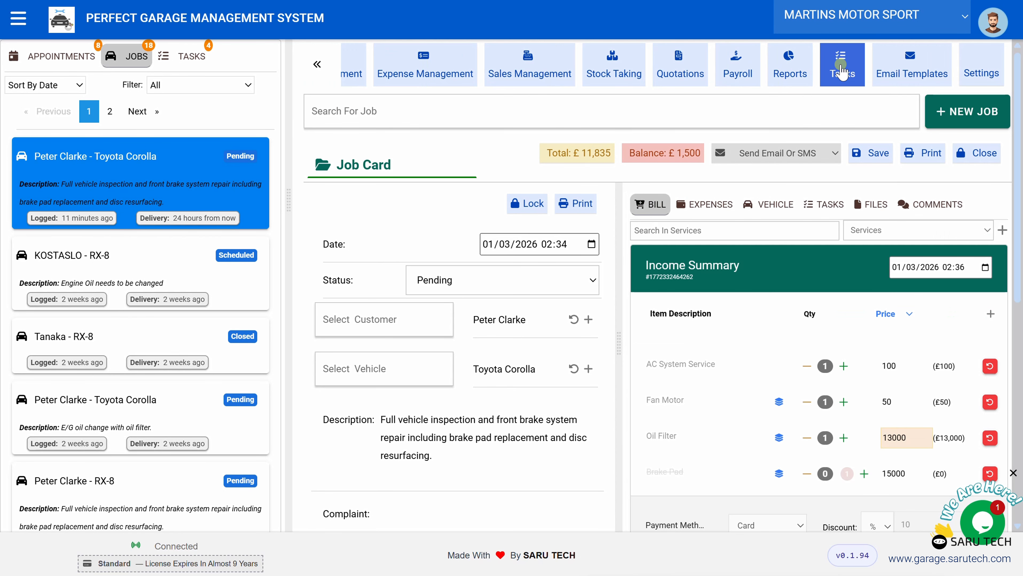
click(842, 72)
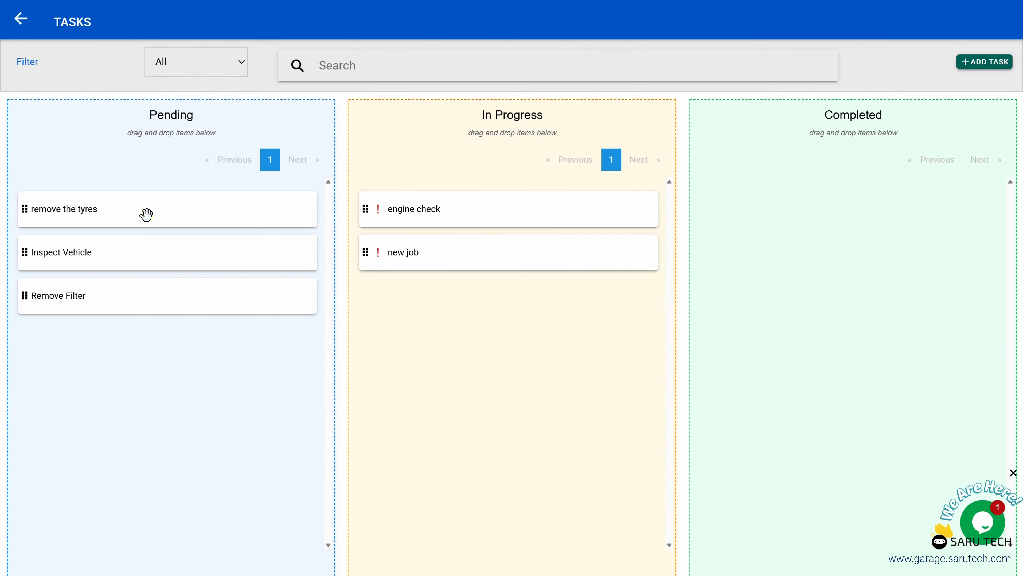
drag(140, 218, 482, 301)
drag(441, 208, 788, 209)
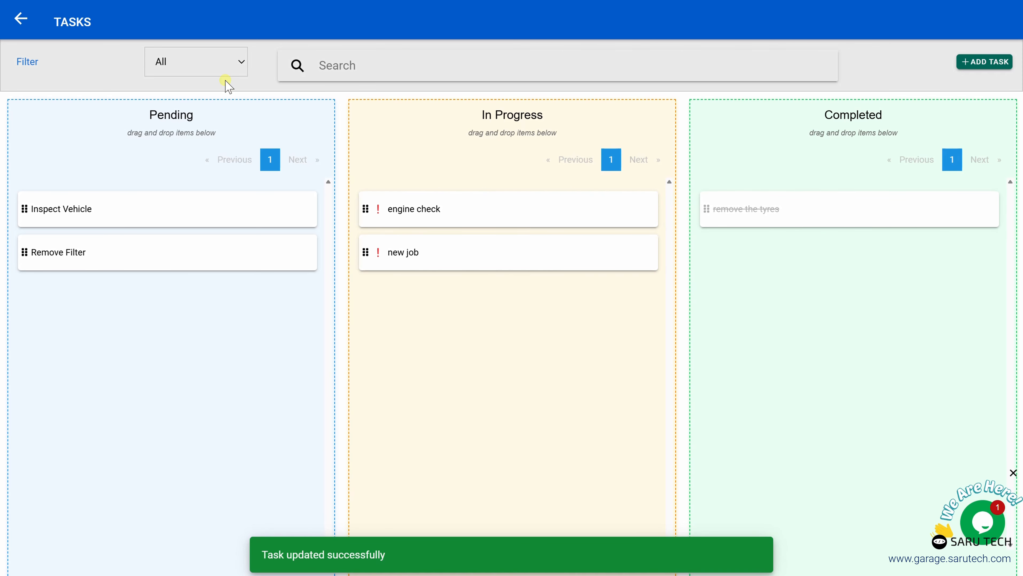
Look at the task board's filter options and return to the job card.
click(212, 64)
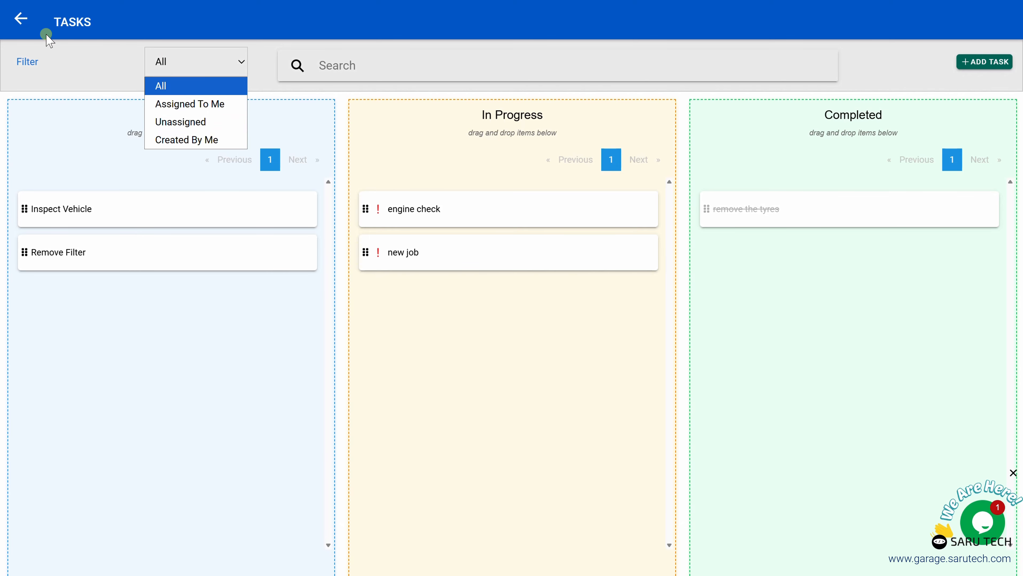
click(20, 25)
click(20, 25)
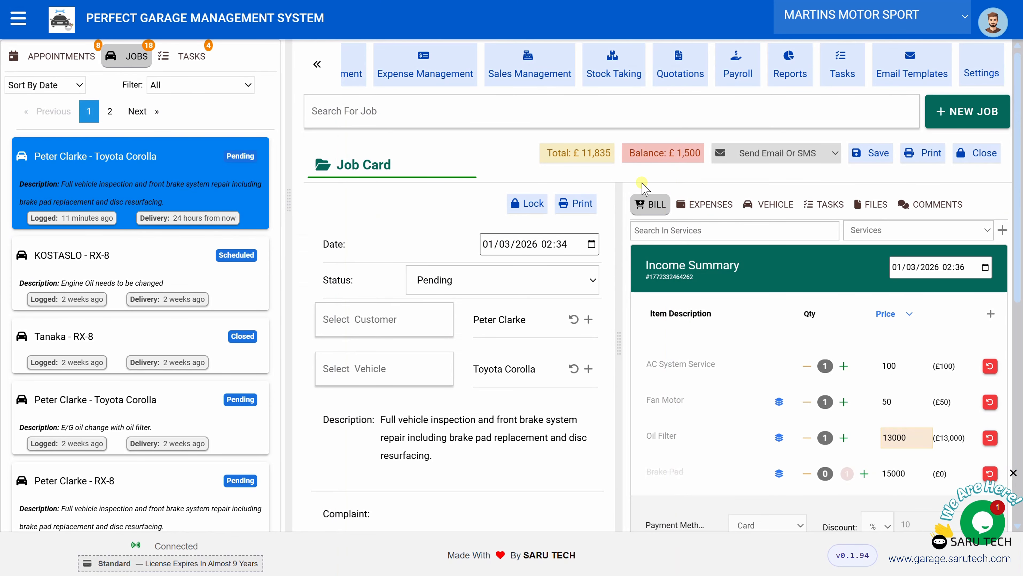
Open the job's files section and bring up the file upload area.
click(880, 205)
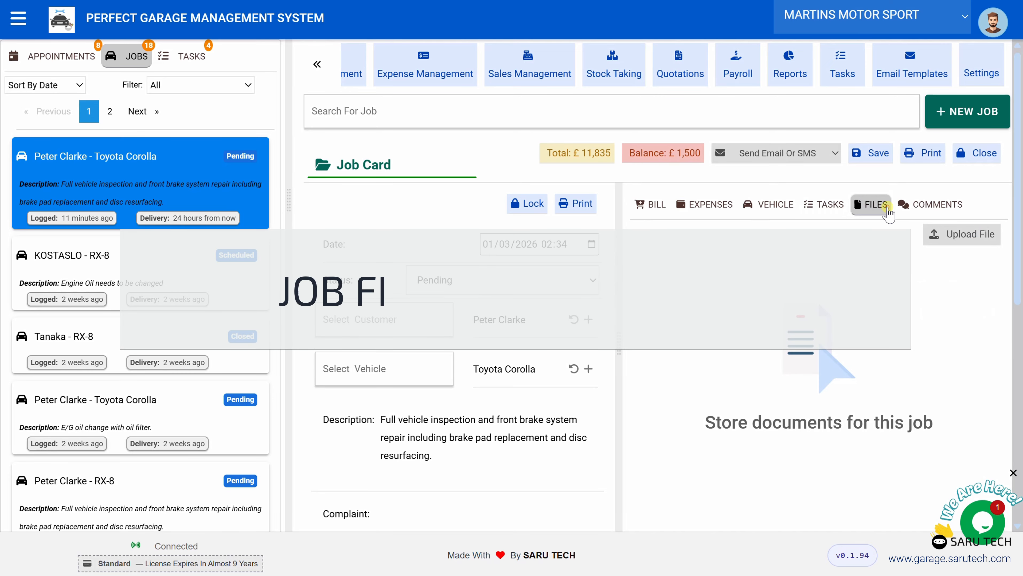
click(962, 239)
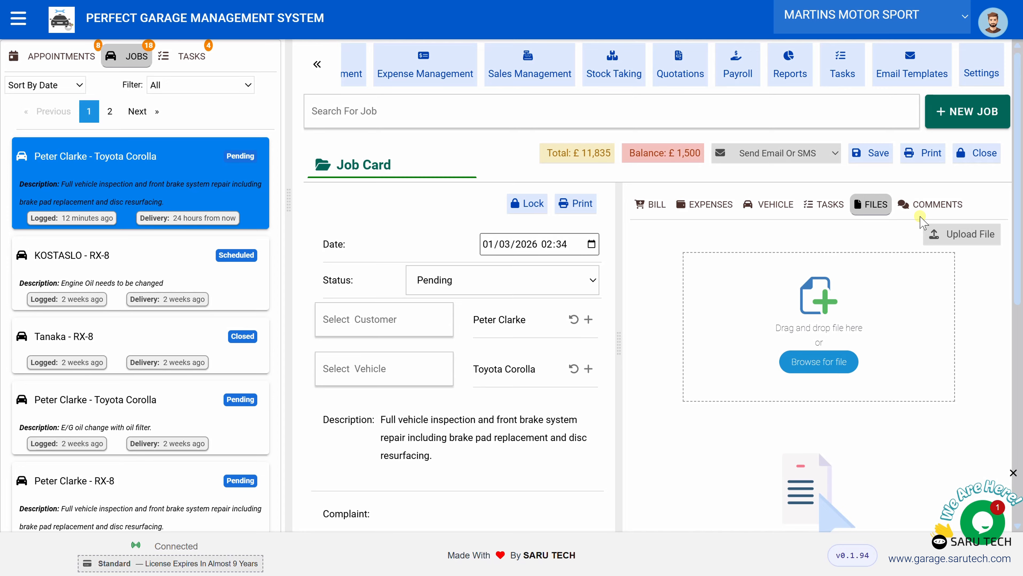
Add the comment "Customer dont want a new wheel" to the job.
click(930, 209)
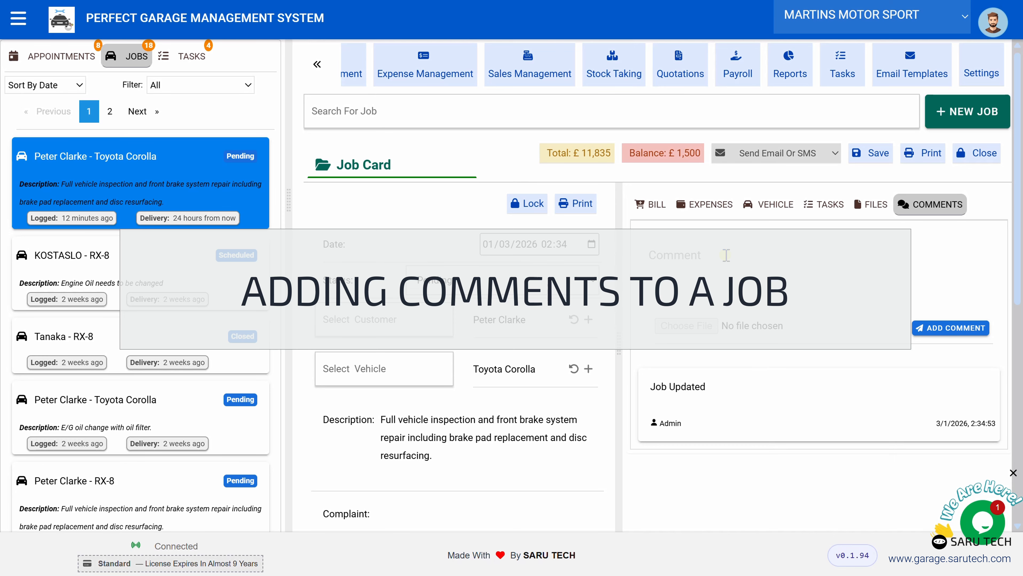
click(726, 255)
text(t)
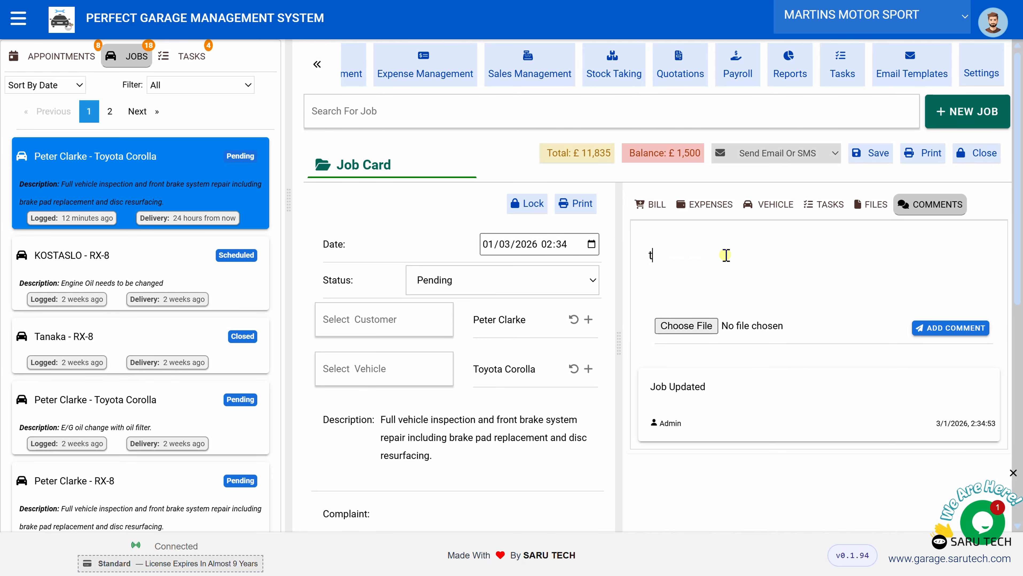
key(BackSpace)
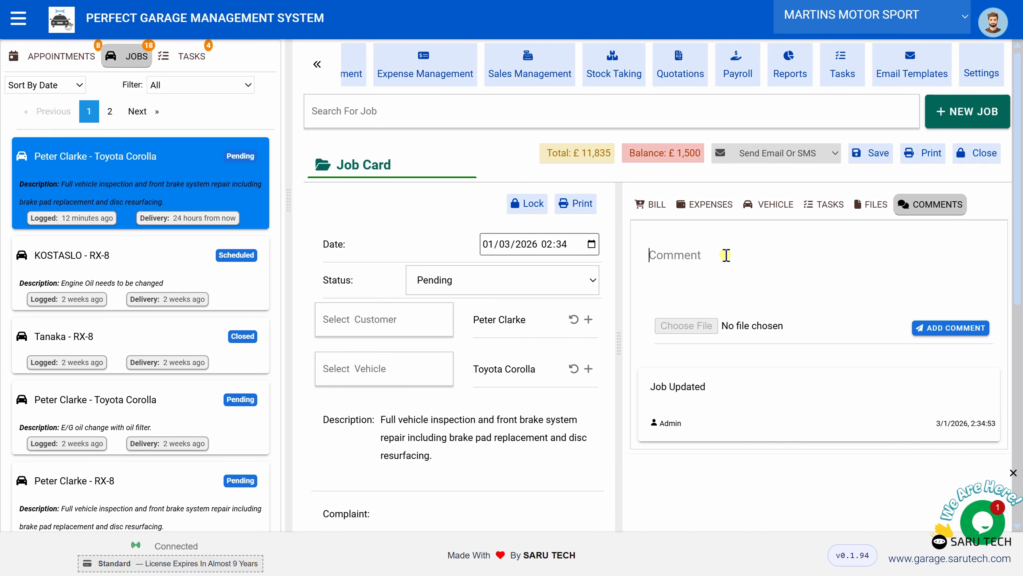
text(Customer dont want a new wheel)
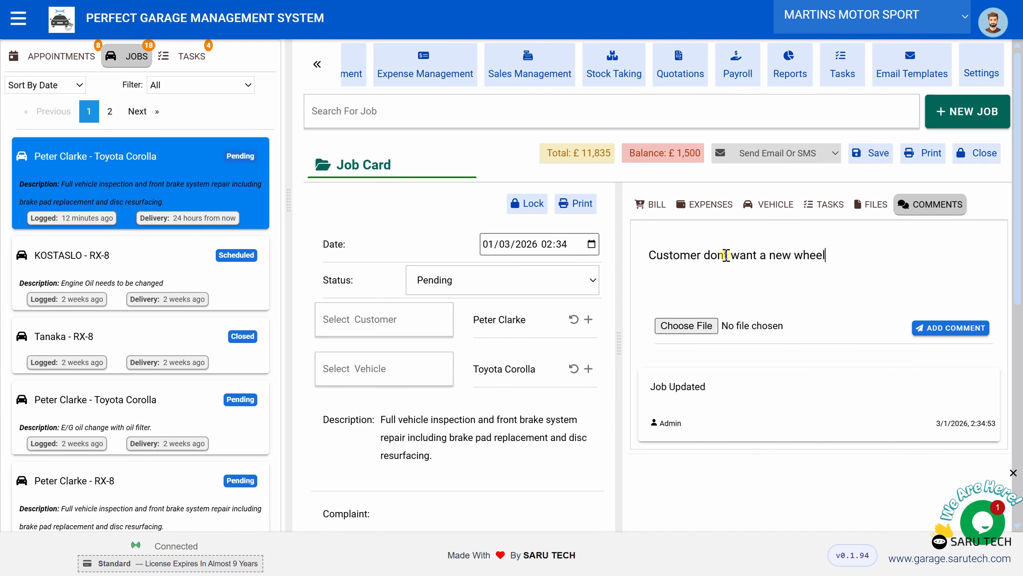
click(948, 328)
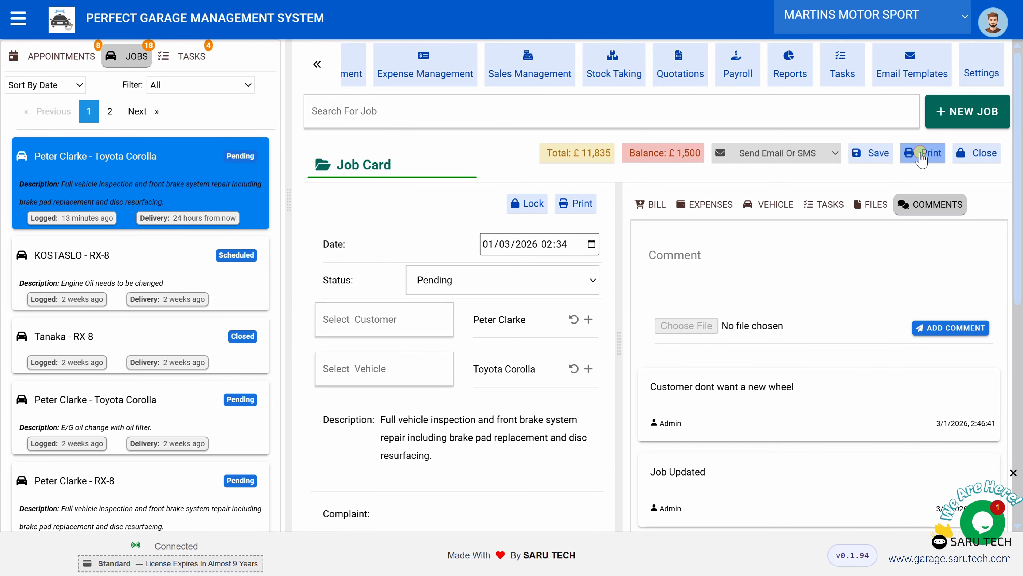
Preview the printable job document and its print settings, and return to the job card without printing.
click(922, 155)
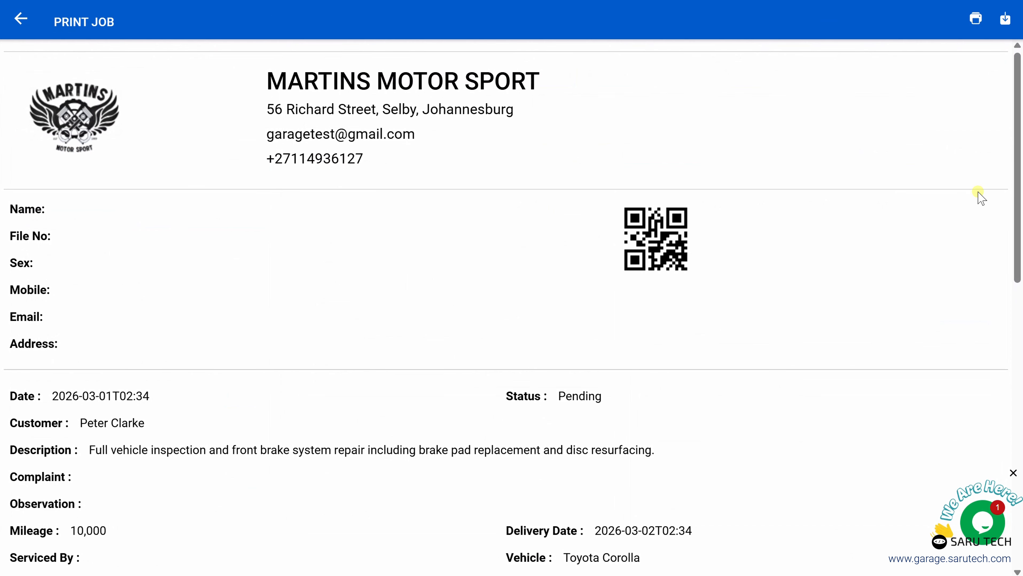
click(975, 23)
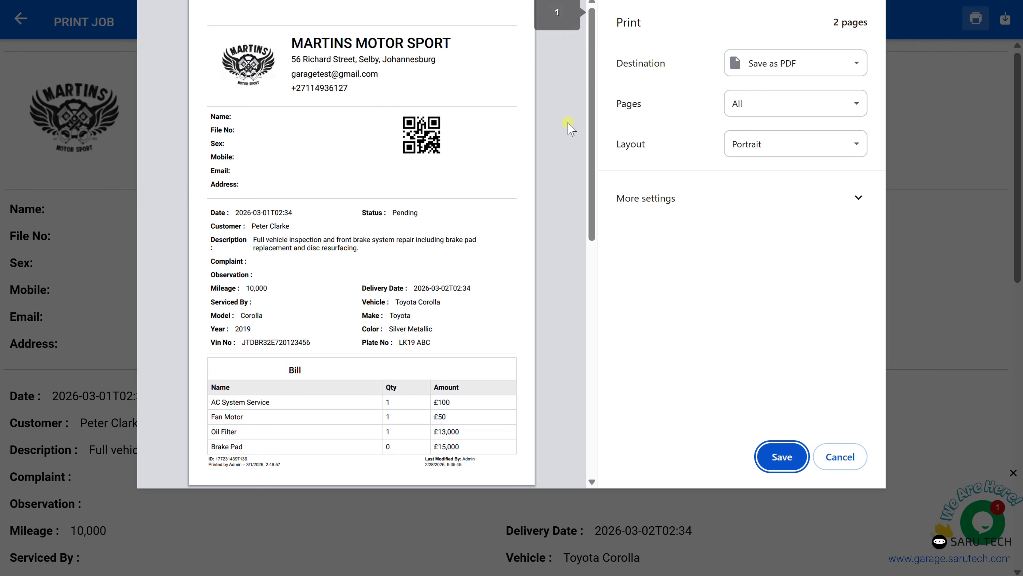
key(Escape)
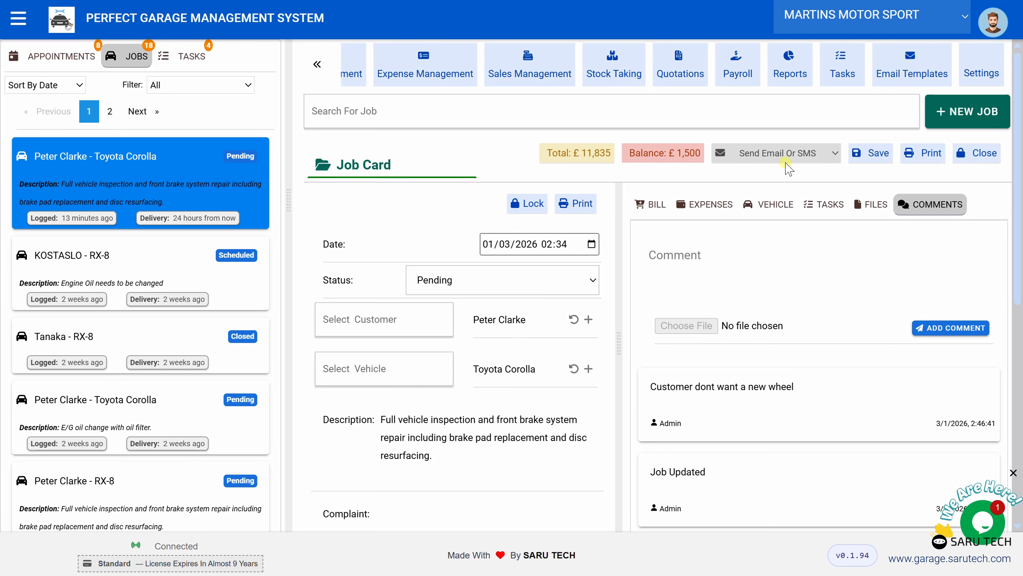
Prepare the Service Completion Summary message for the customer, bring up the email or SMS choice and cancel sending.
click(765, 154)
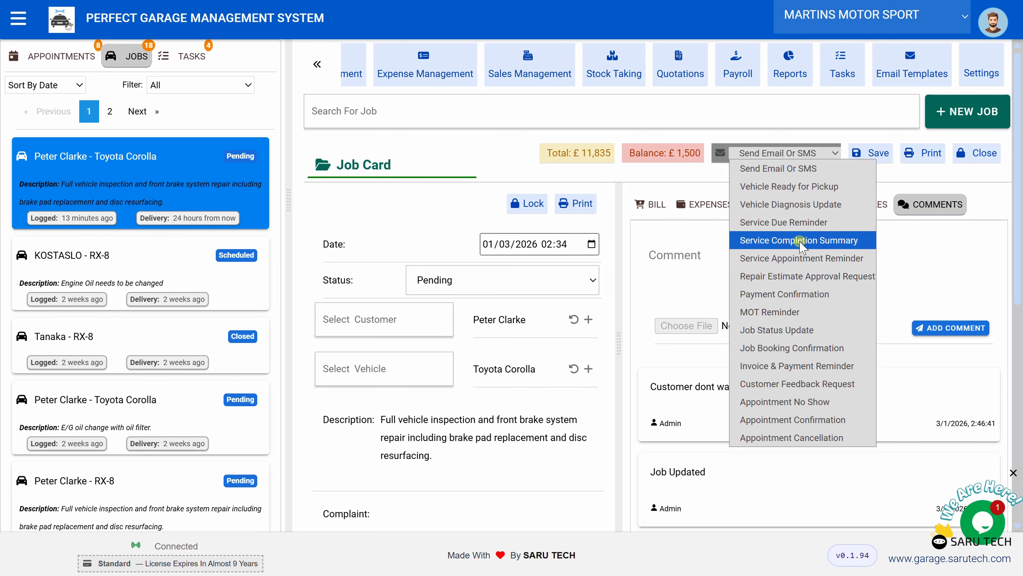
click(800, 242)
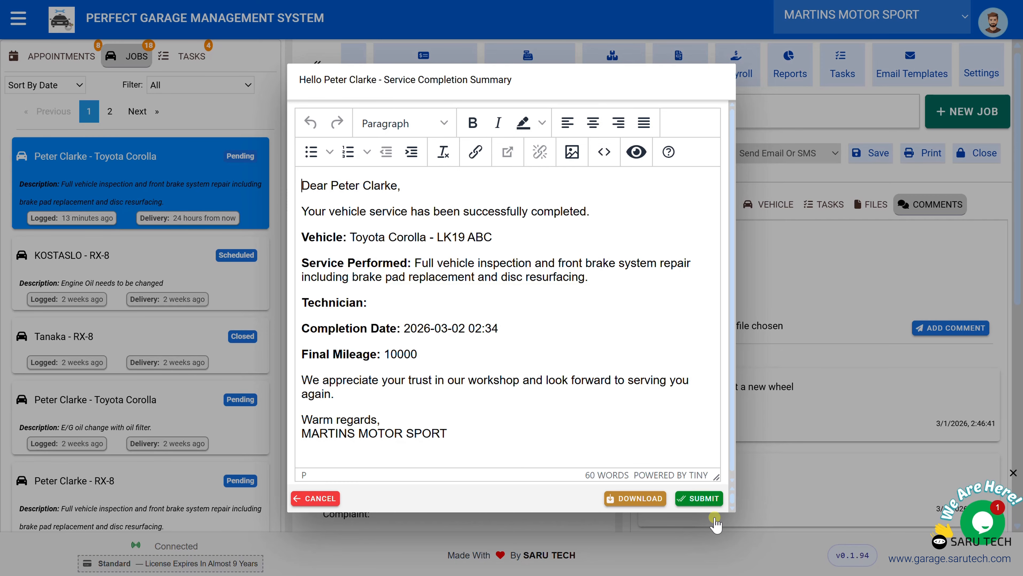
click(700, 499)
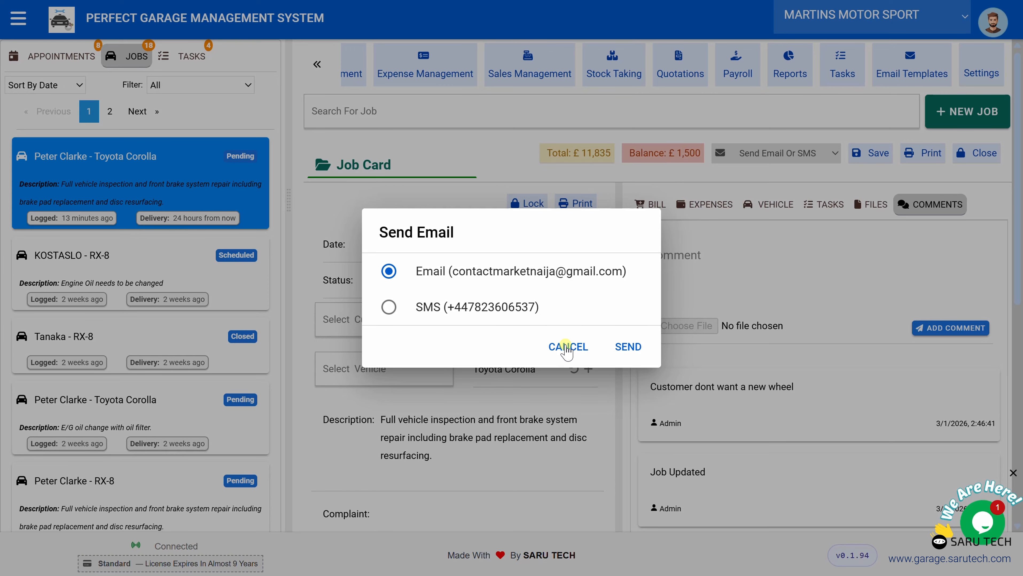
click(566, 348)
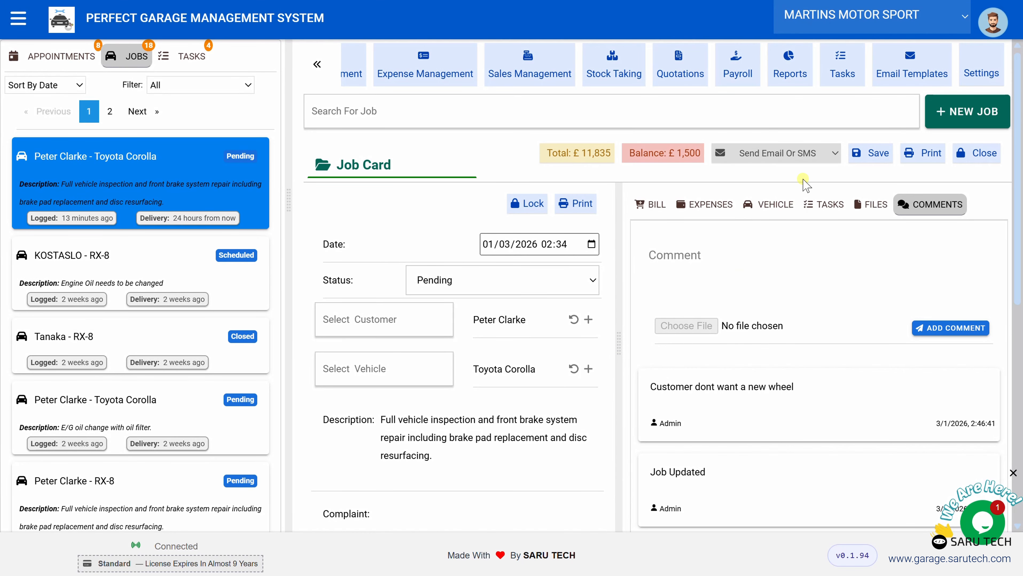
Check the job's bill, tasks and files sections, and close the job card with confirmation.
click(652, 206)
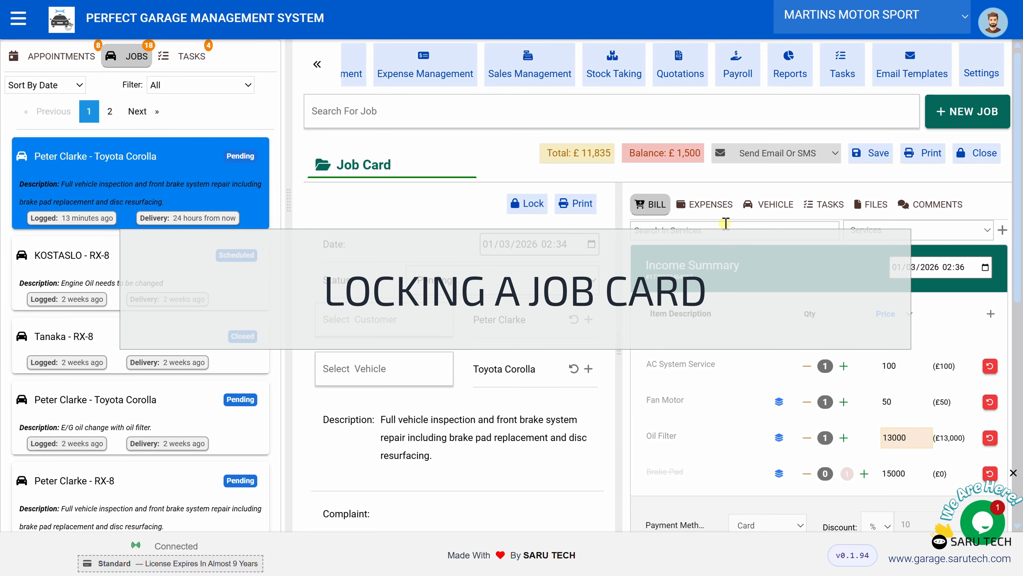
click(821, 201)
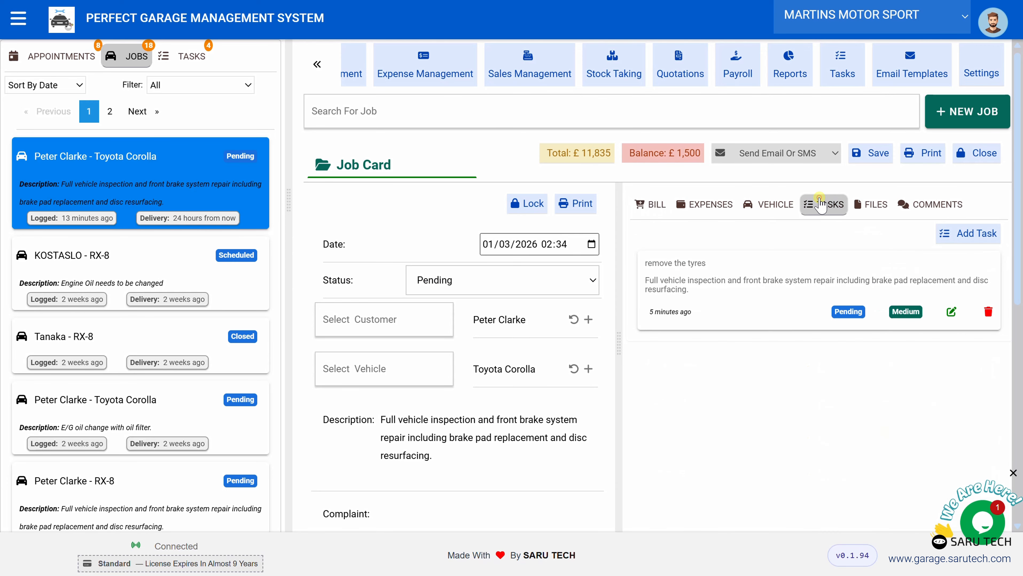
click(868, 204)
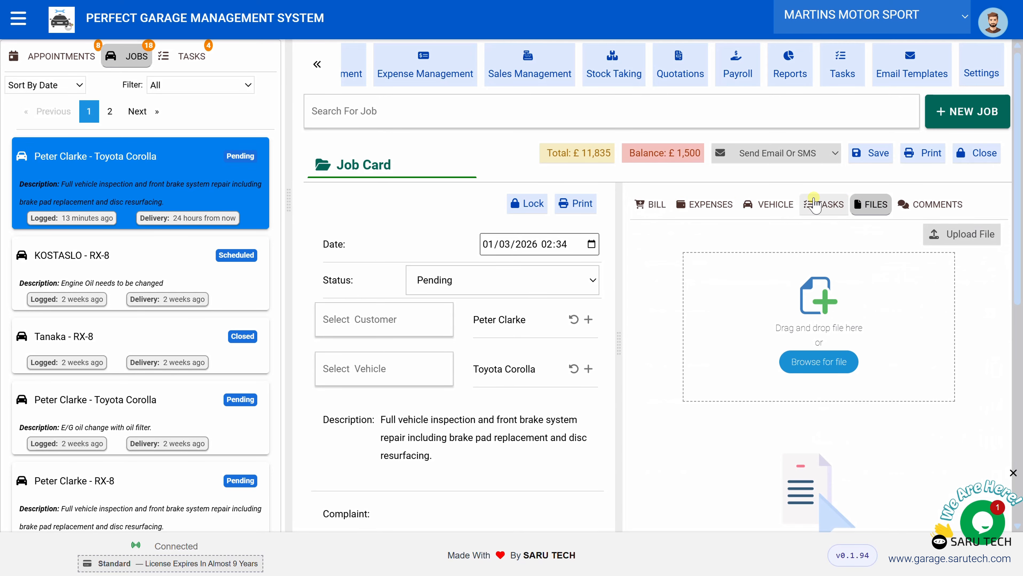
click(649, 204)
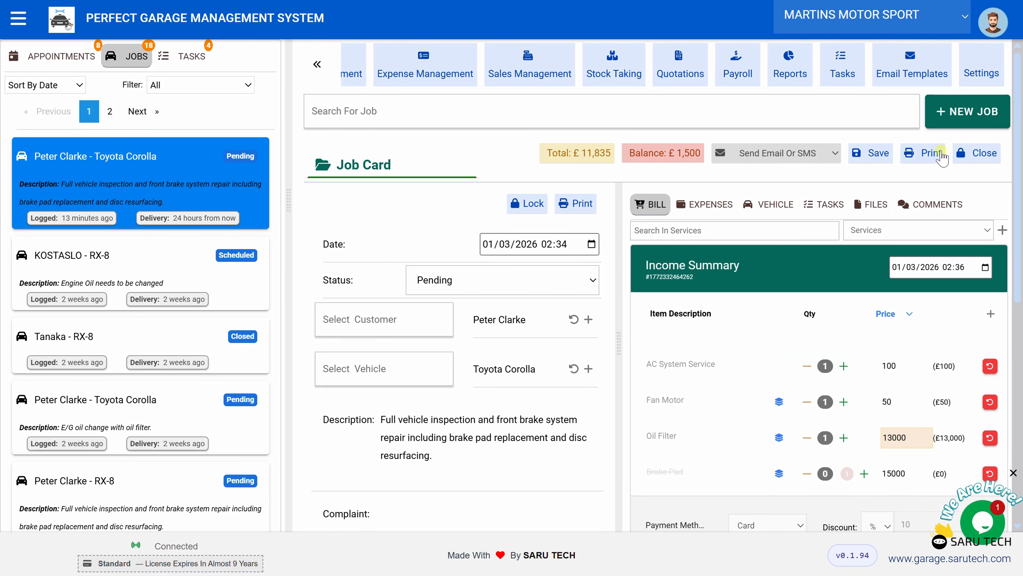
click(979, 157)
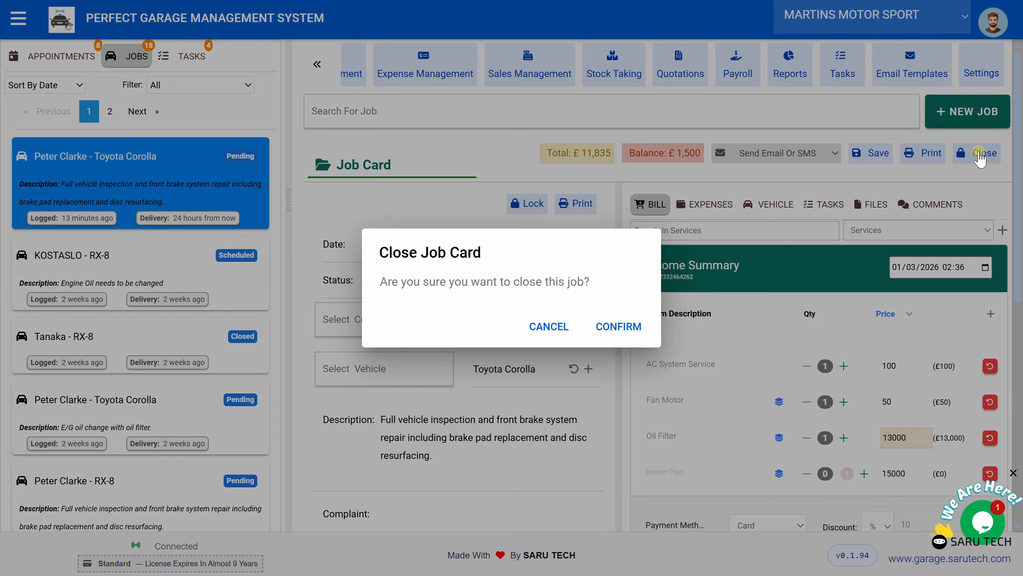
click(616, 334)
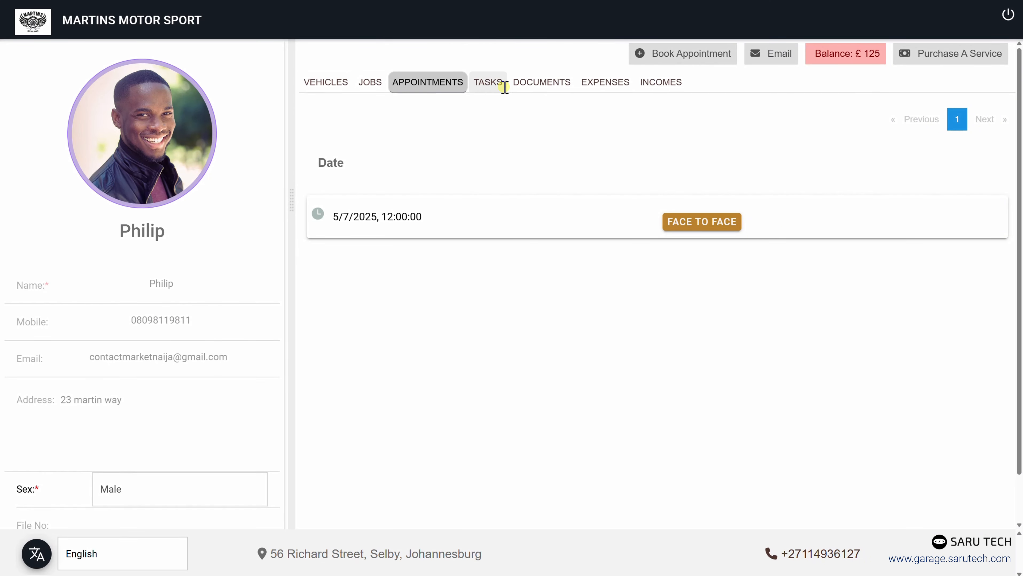
Review the customer portal's incomes, documents, vehicles and appointments, and open its service purchase option.
click(652, 89)
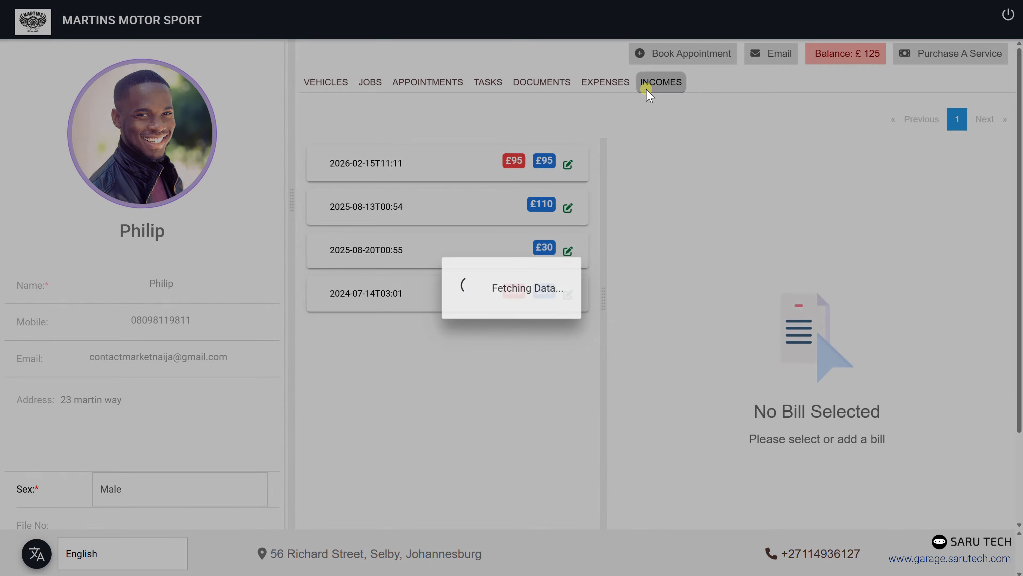
click(541, 81)
click(328, 81)
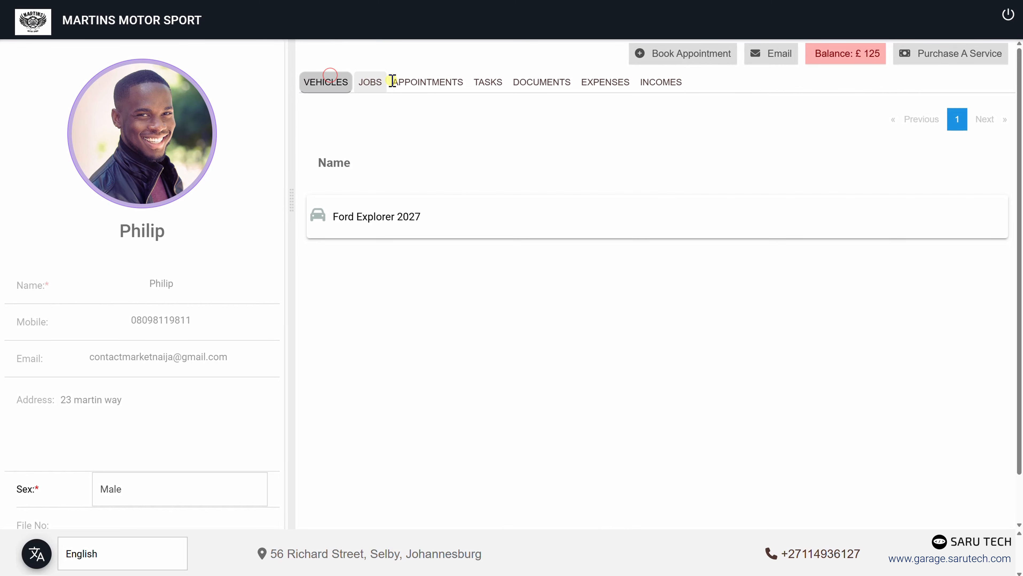
click(417, 83)
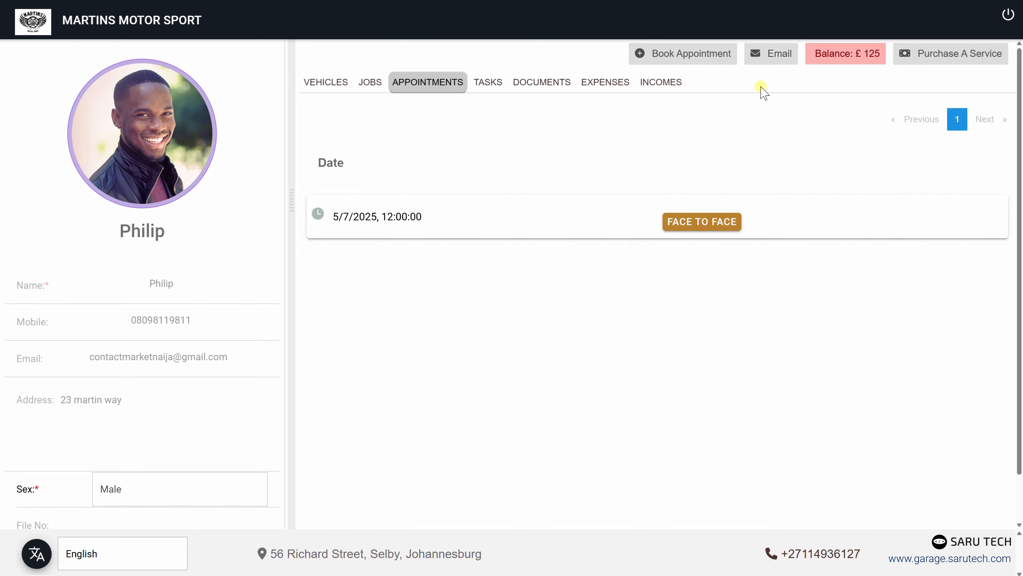
click(936, 53)
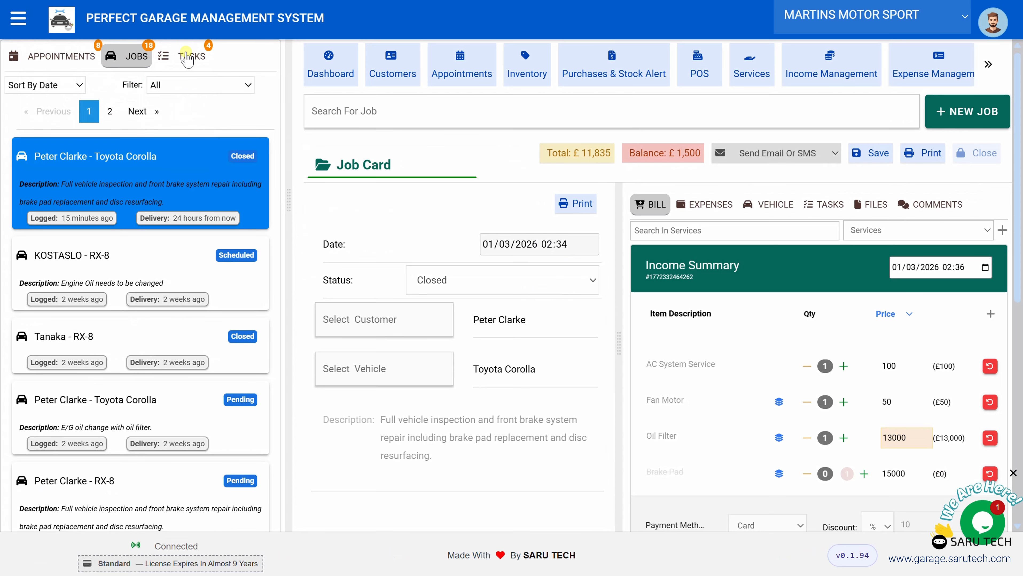
Open the appointments list and look at the blank new-appointment form and the first appointment's available actions.
click(76, 59)
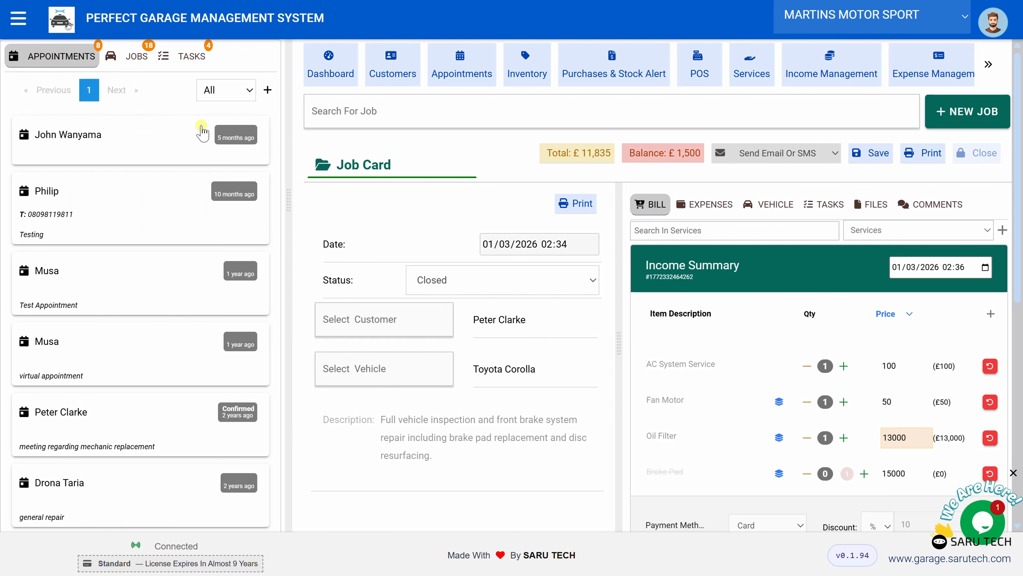
click(269, 91)
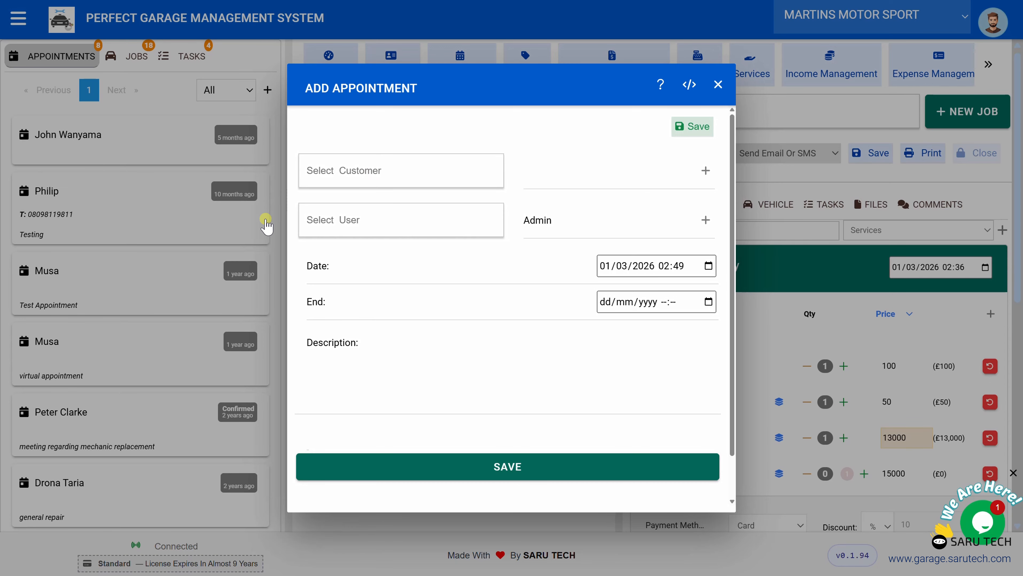
click(265, 224)
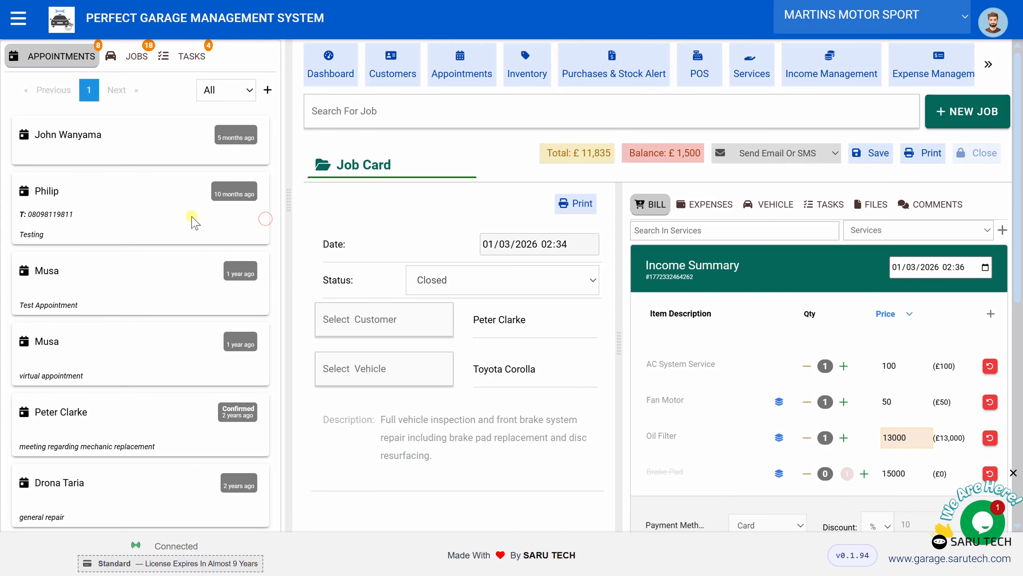
click(94, 142)
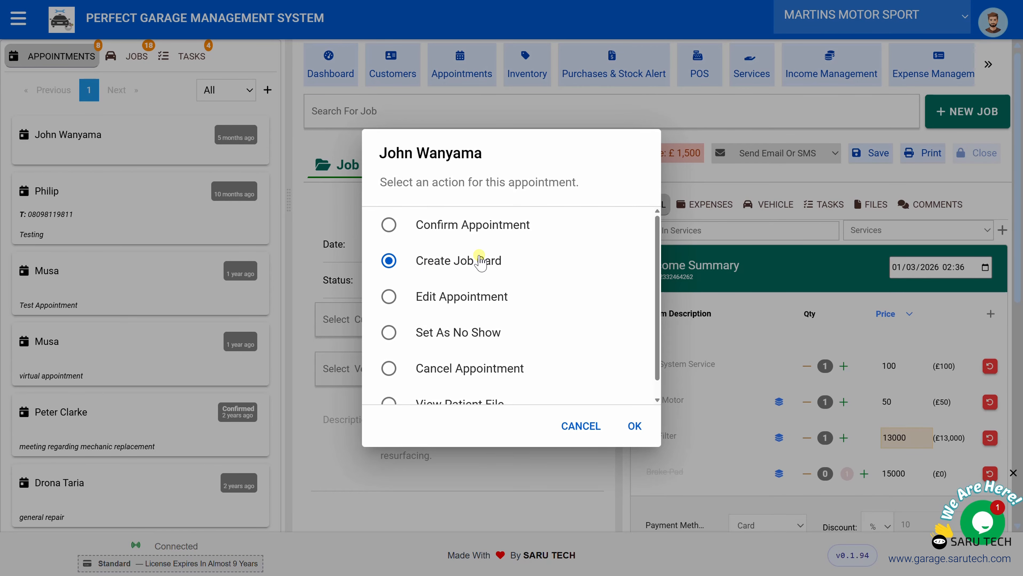
click(580, 423)
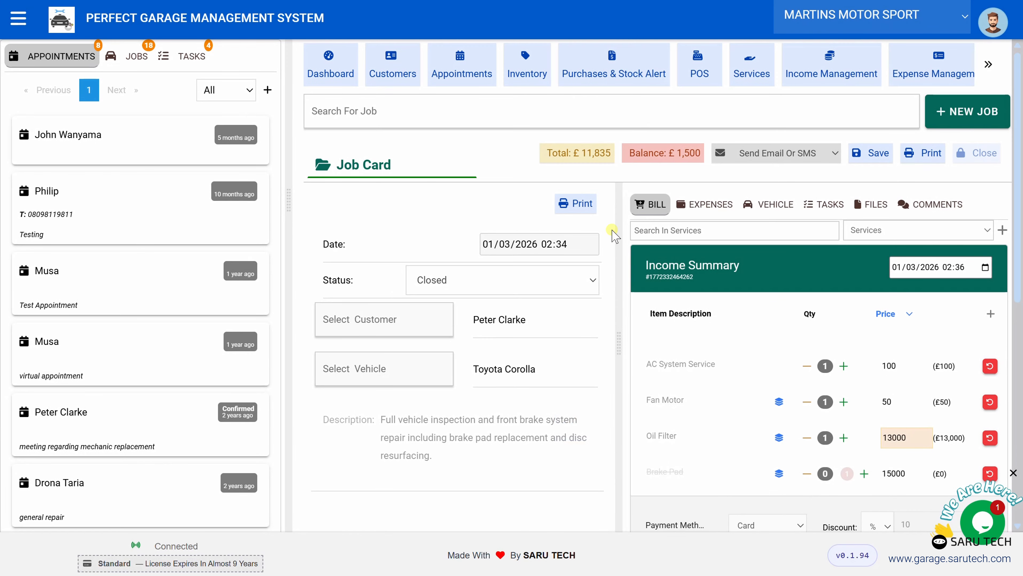
View the appointments calendar by month, week and day, and return to the job card.
click(465, 68)
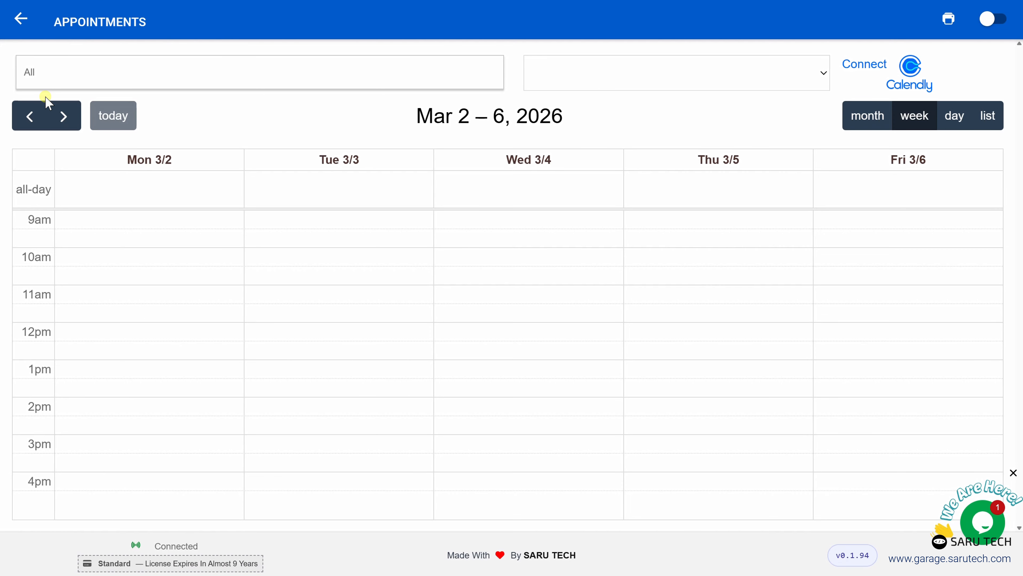
click(870, 127)
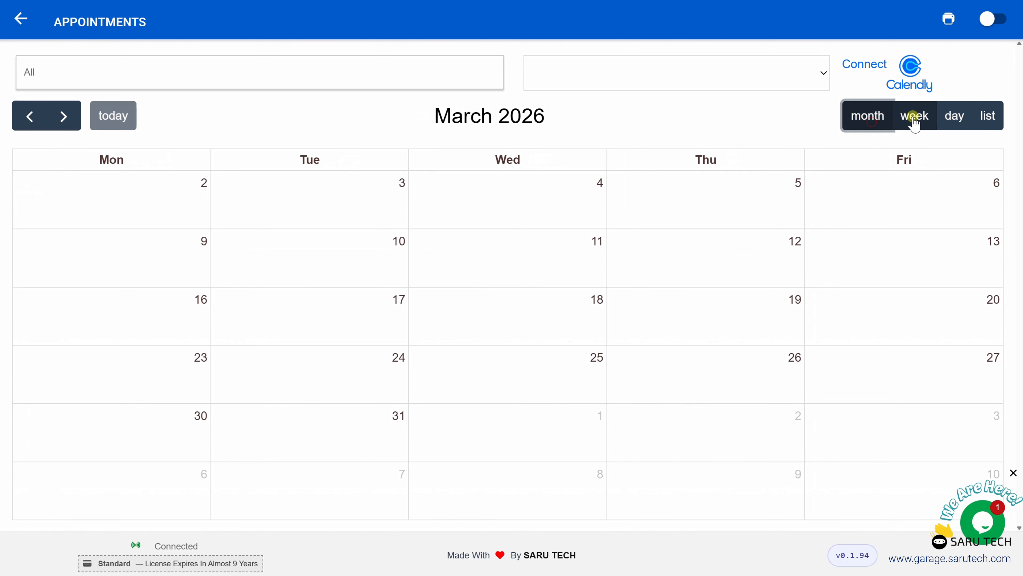
click(914, 119)
click(952, 119)
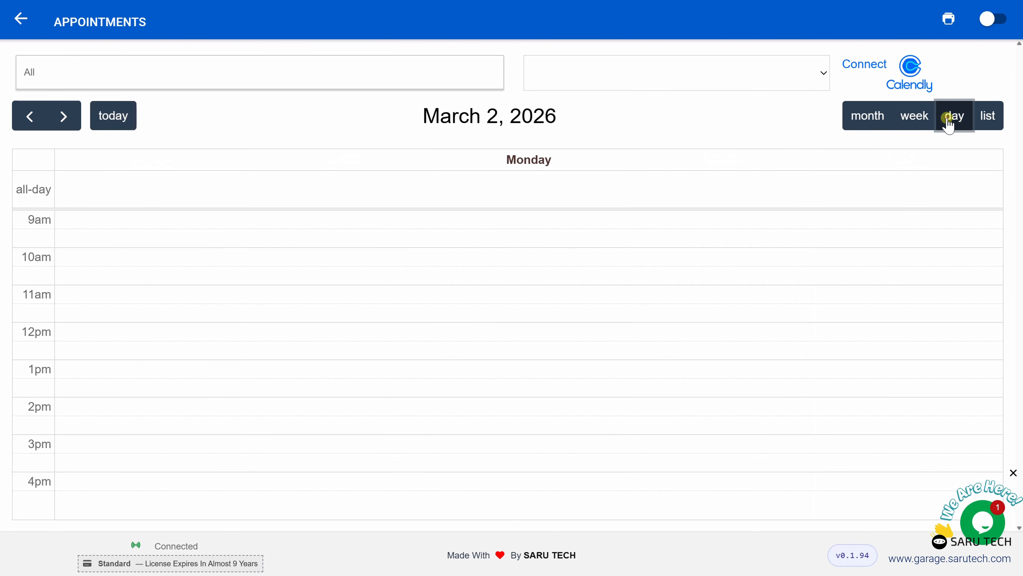
click(875, 117)
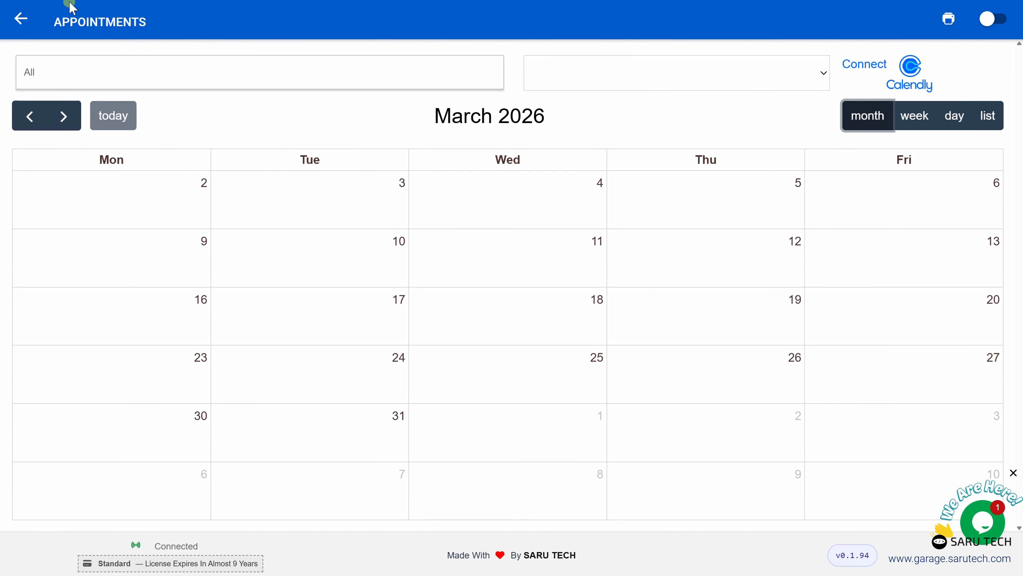
click(19, 19)
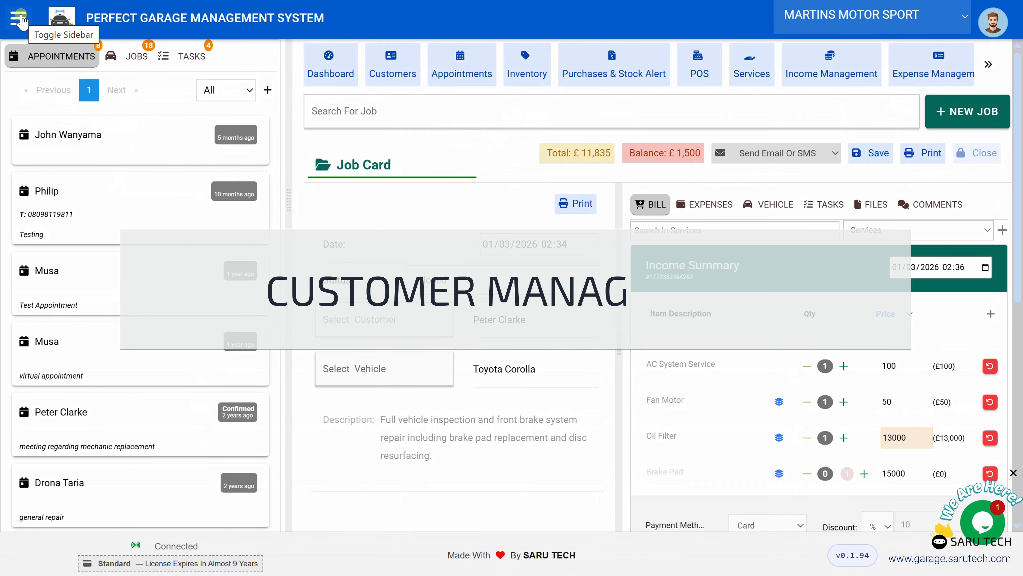
Open the first customer's record and review its jobs, appointments, tasks, documents, expenses and incomes, including the most recent bill.
click(390, 73)
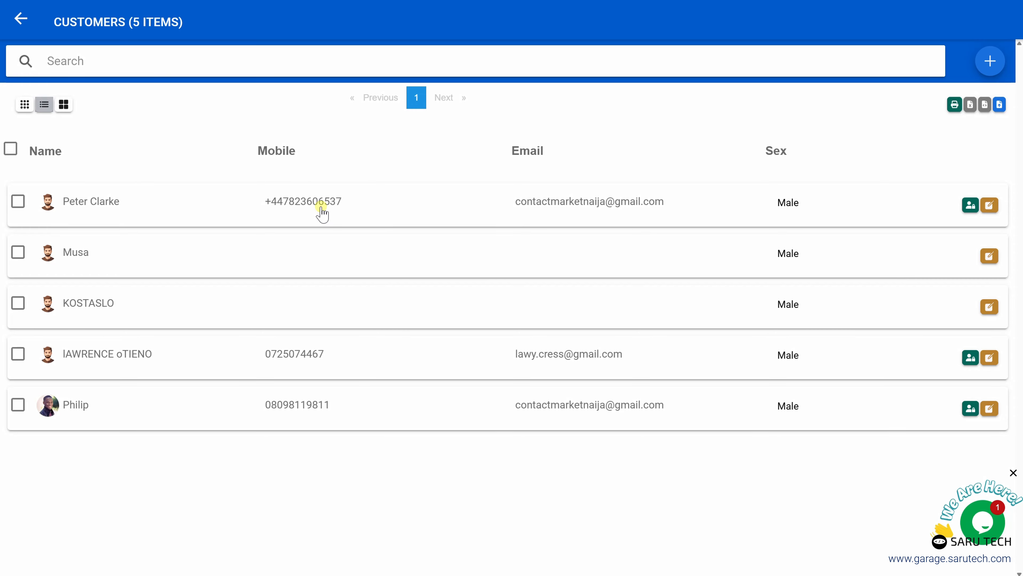
click(204, 204)
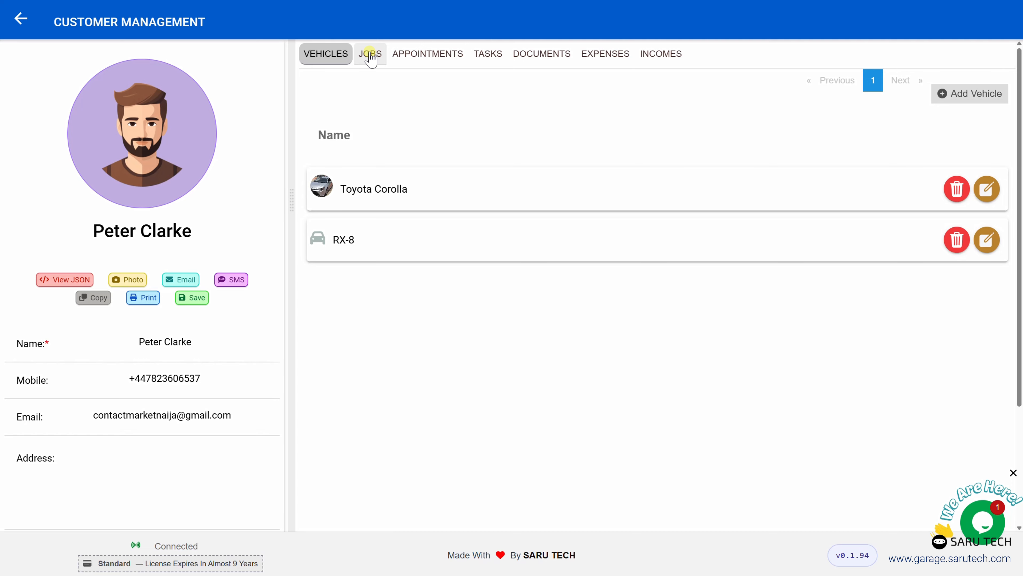
click(370, 55)
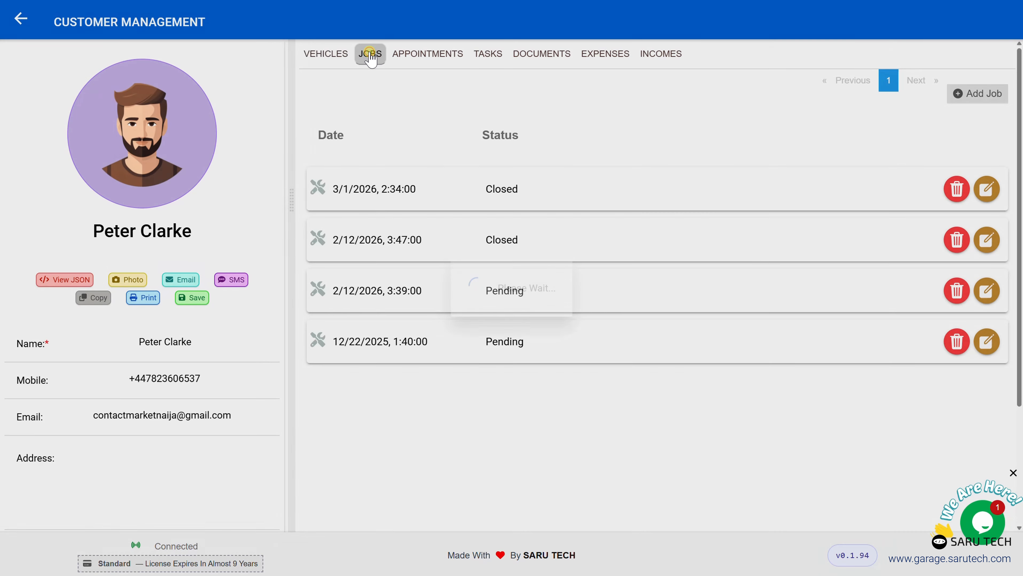
click(433, 59)
click(490, 57)
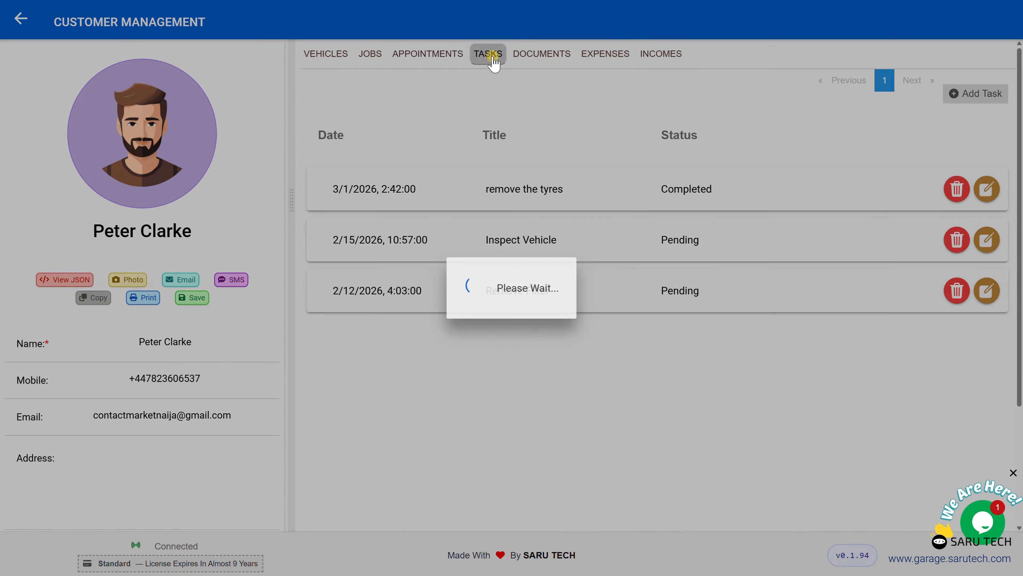
click(548, 59)
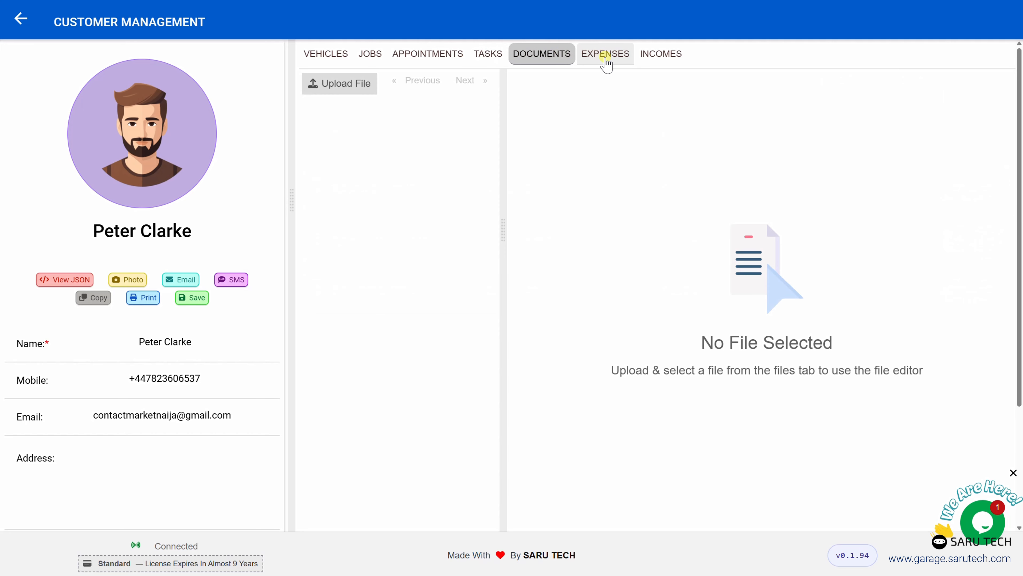
click(607, 60)
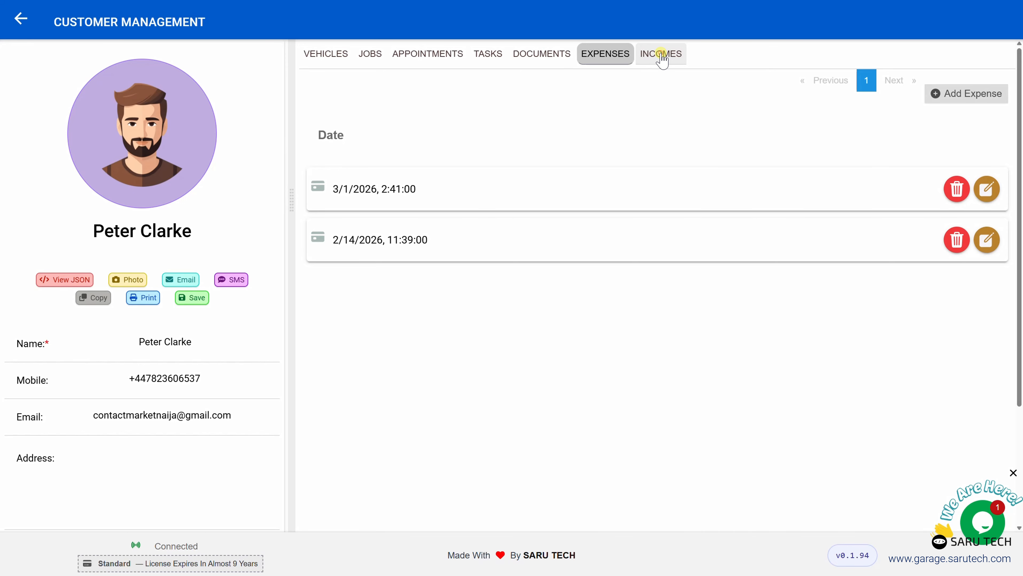
click(662, 57)
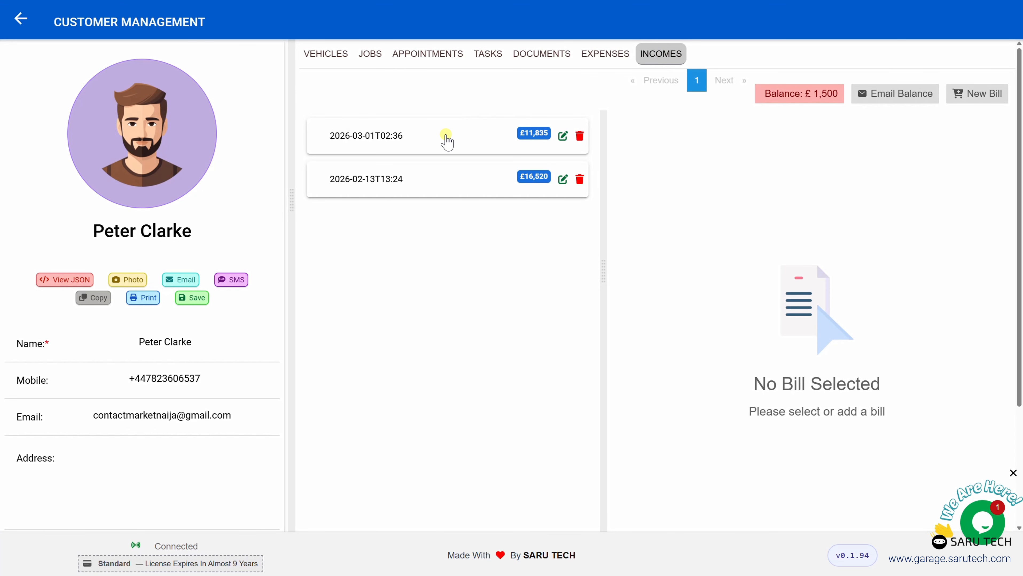
click(446, 140)
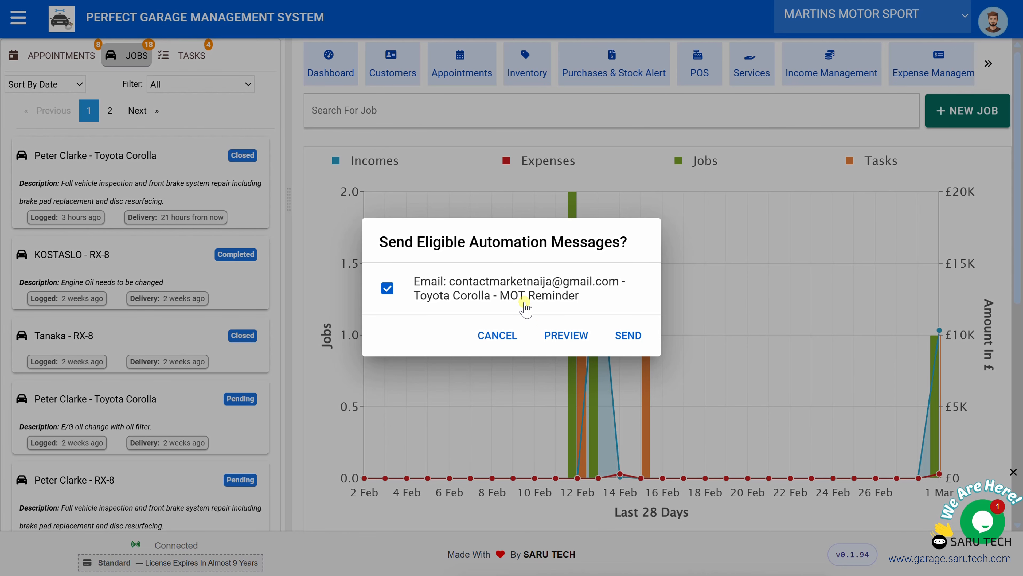
Preview the Toyota Corolla MOT Reminder email among the eligible automation messages.
click(567, 334)
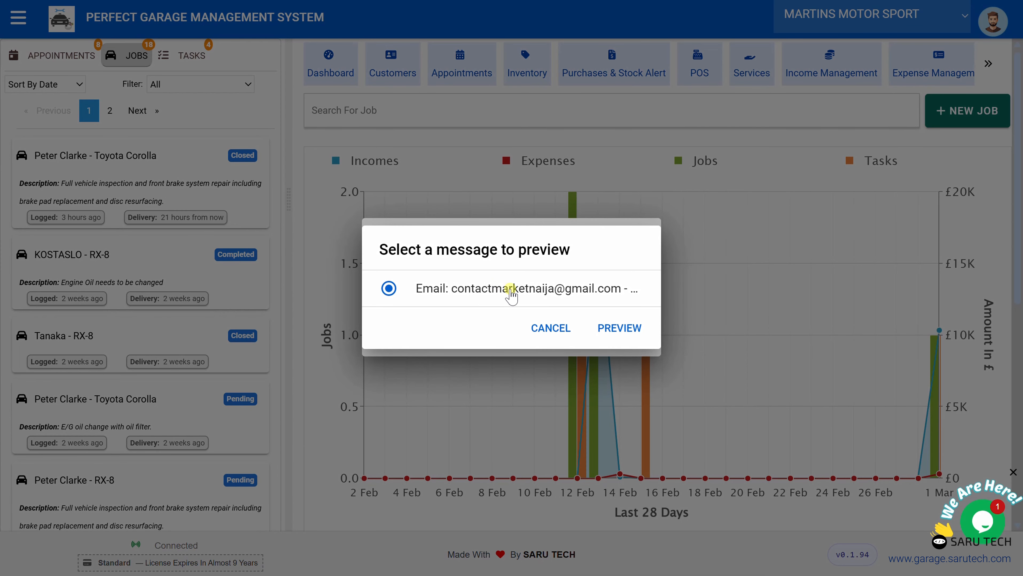
click(617, 333)
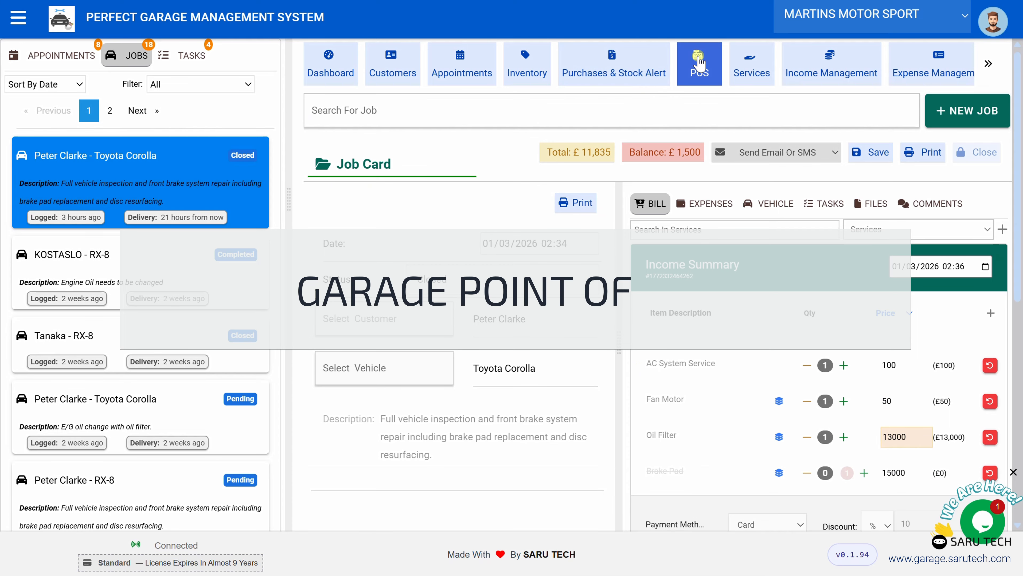
Start a point-of-sale bill with shiping services and tax, three Fan Motors, one Tire Inflator and one Brake Pad.
click(700, 62)
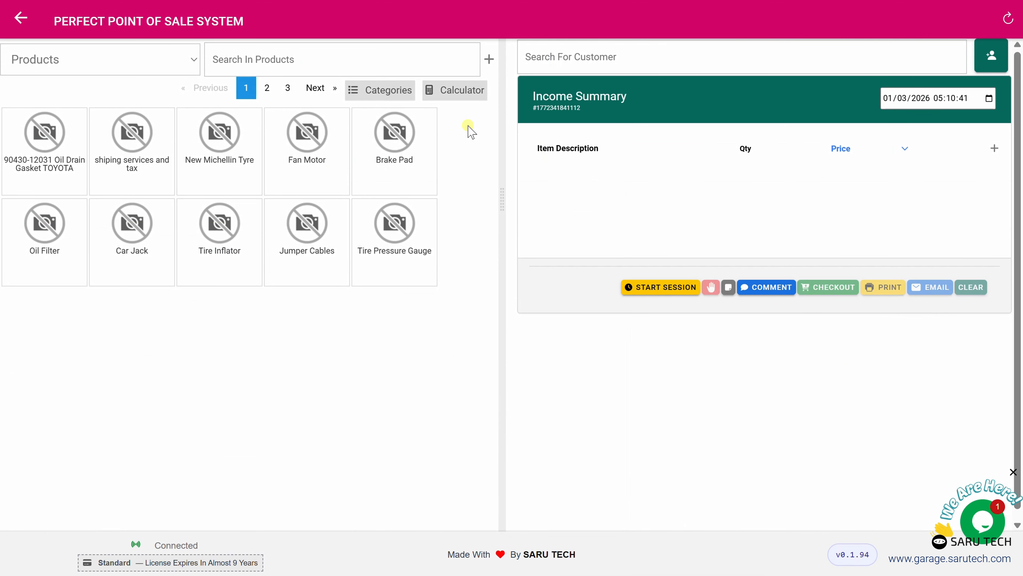
click(145, 145)
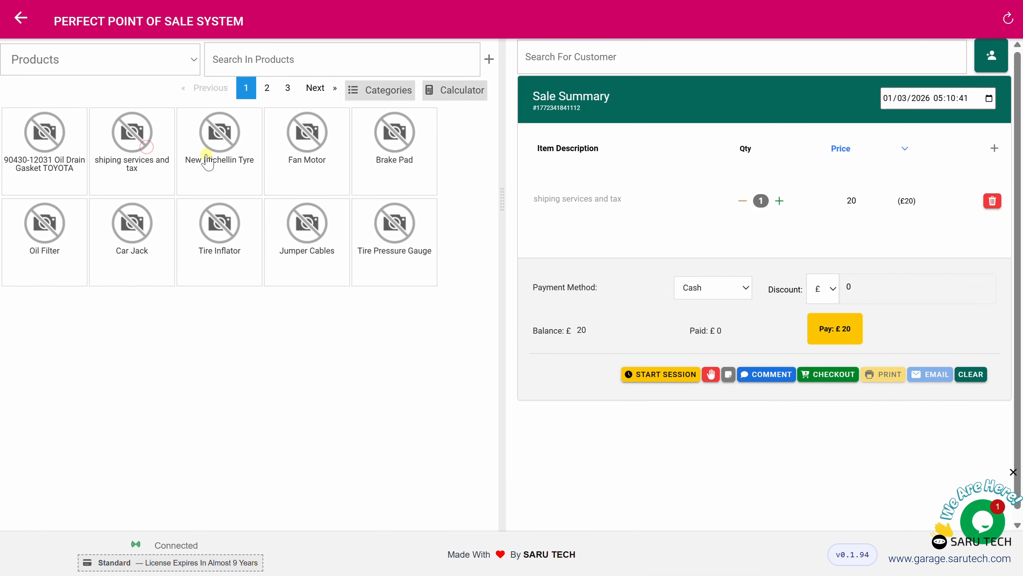
click(307, 156)
click(226, 222)
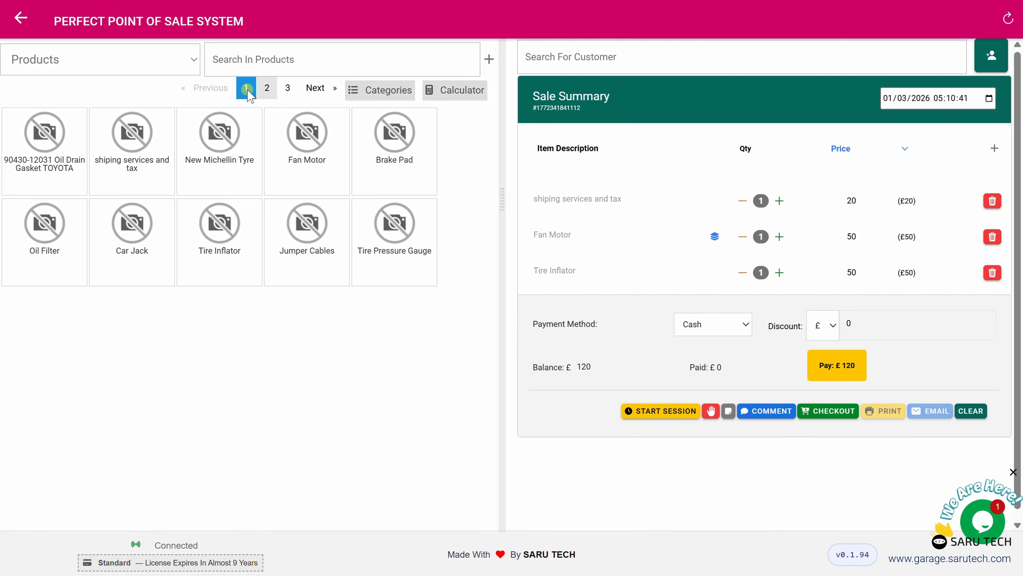
click(233, 64)
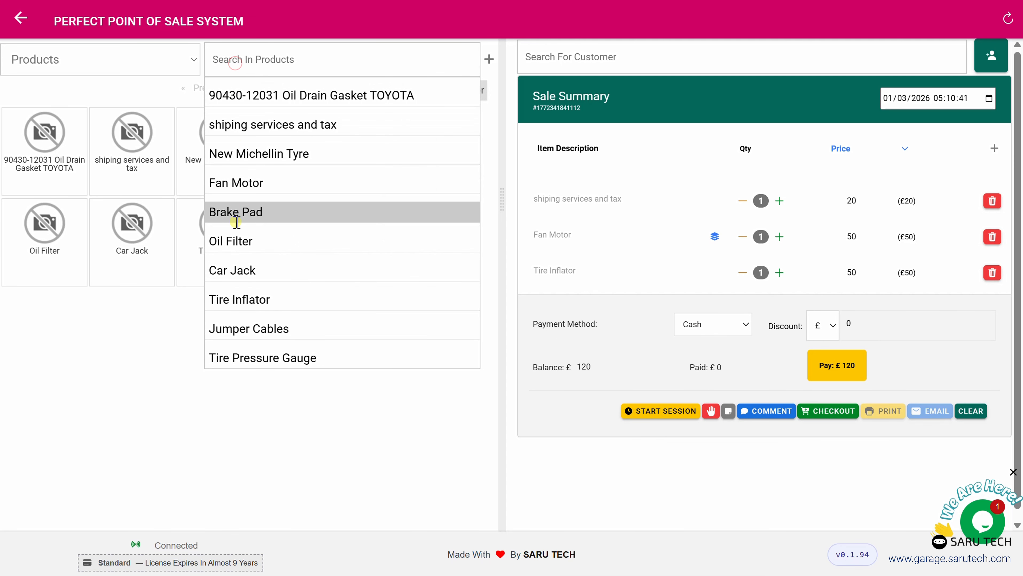
click(247, 213)
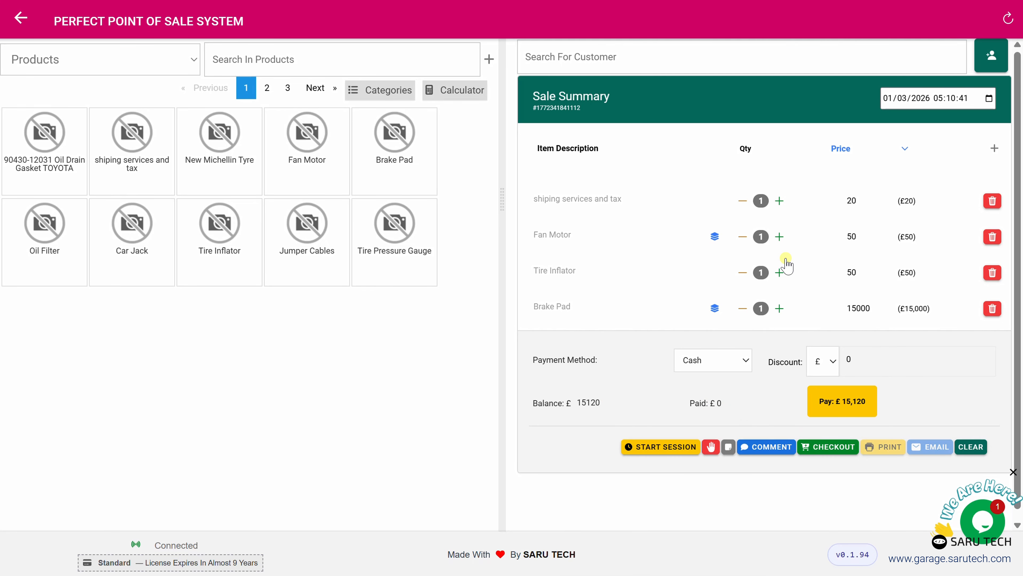
click(779, 237)
click(779, 237)
Pay and check out the sale with 20000 as the amount paid, and dismiss the change notice.
click(818, 402)
text(2)
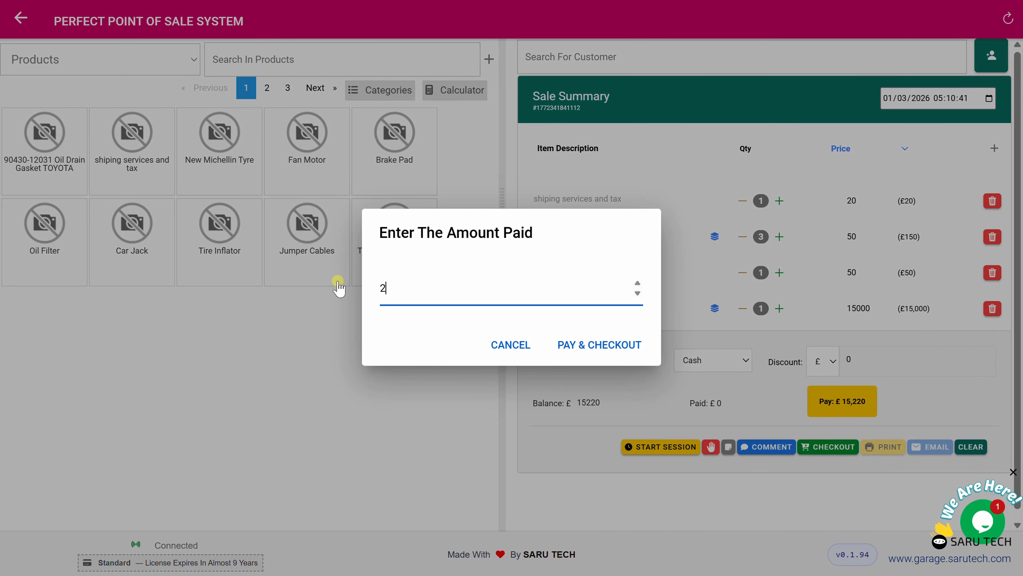
text(0000)
click(591, 347)
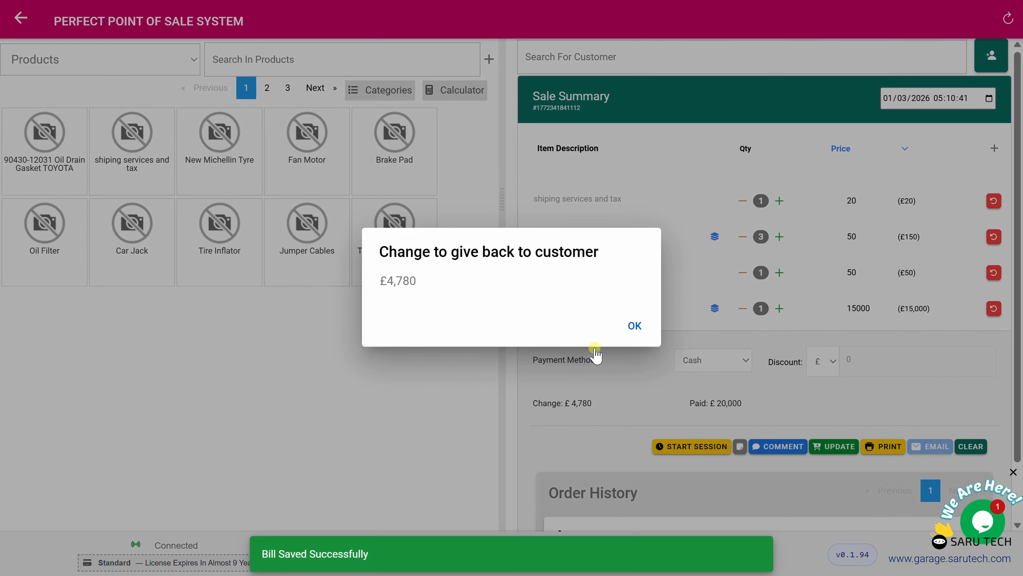
click(636, 332)
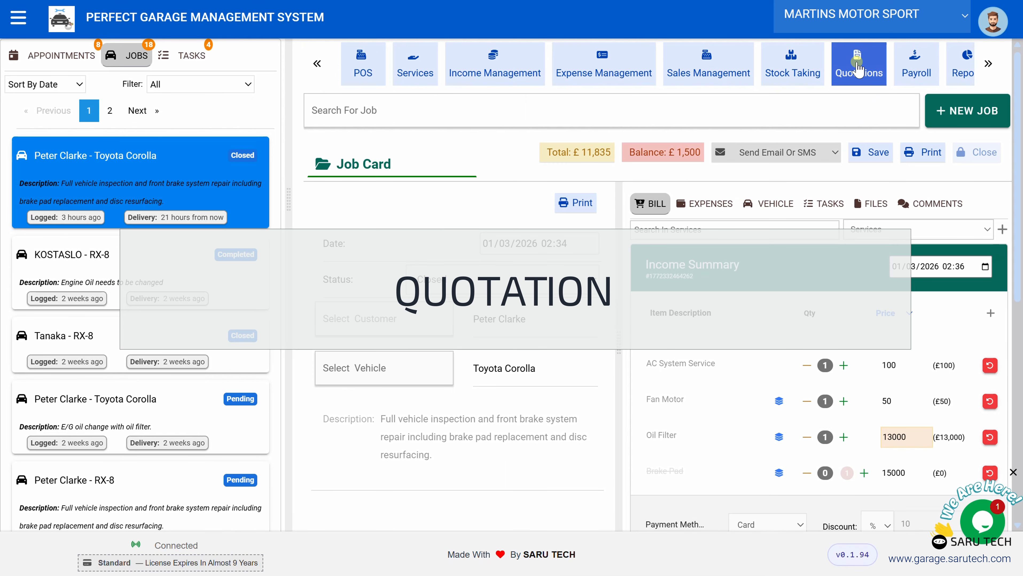
Create and save a quotation for the third listed customer with one New Michellin Tyre and one Tire Inflator.
click(859, 66)
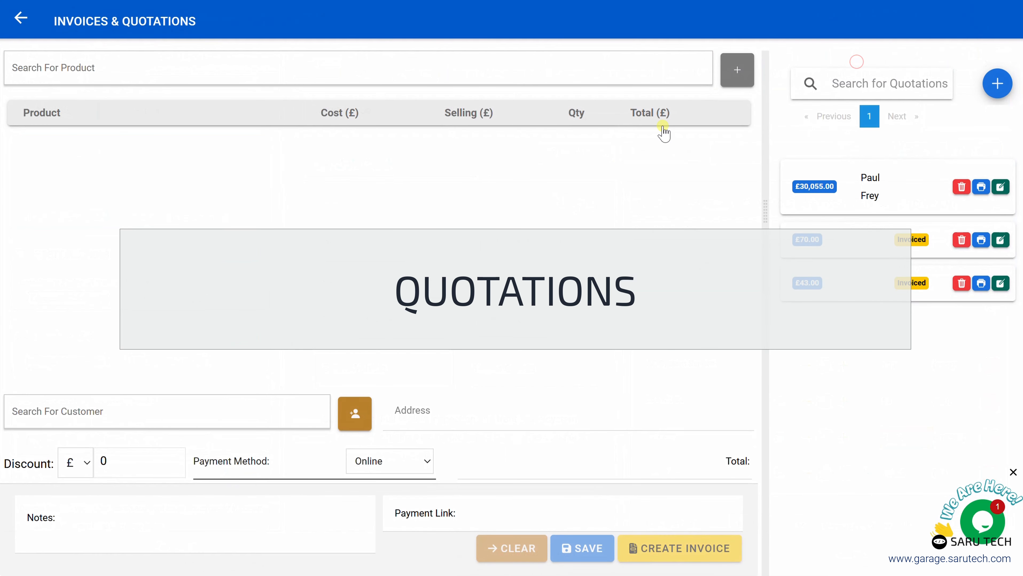
click(323, 78)
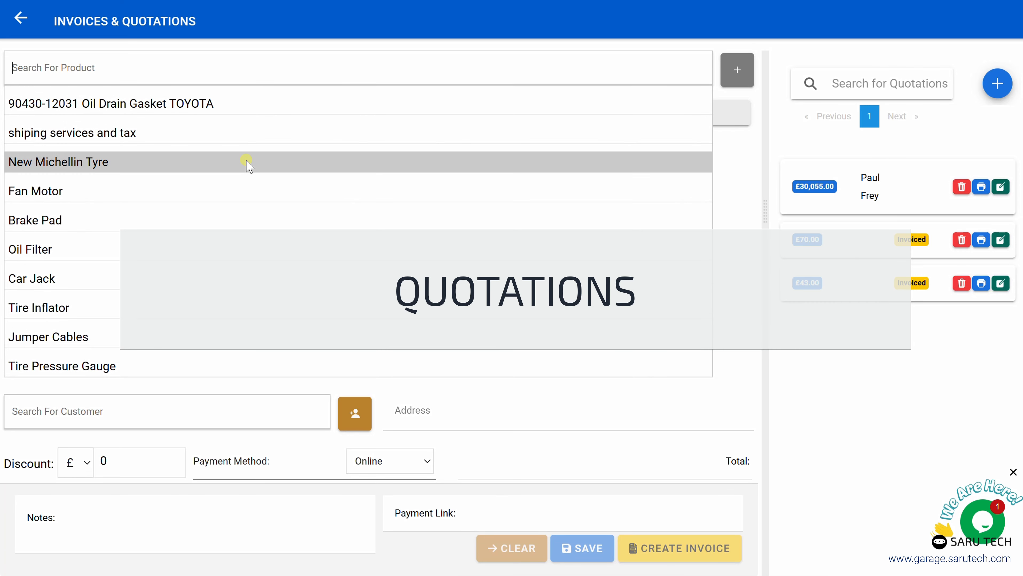
click(247, 162)
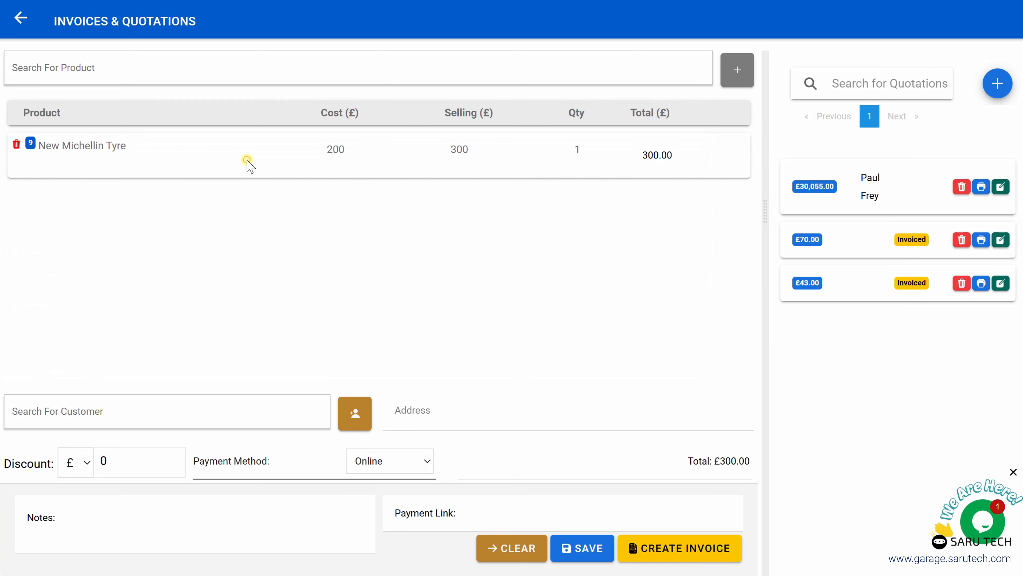
click(250, 60)
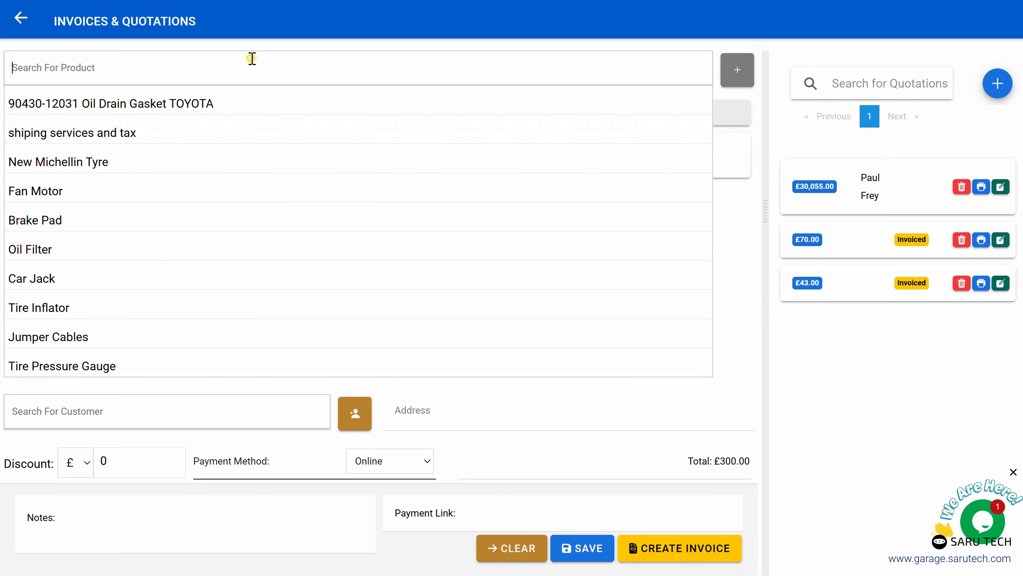
click(111, 315)
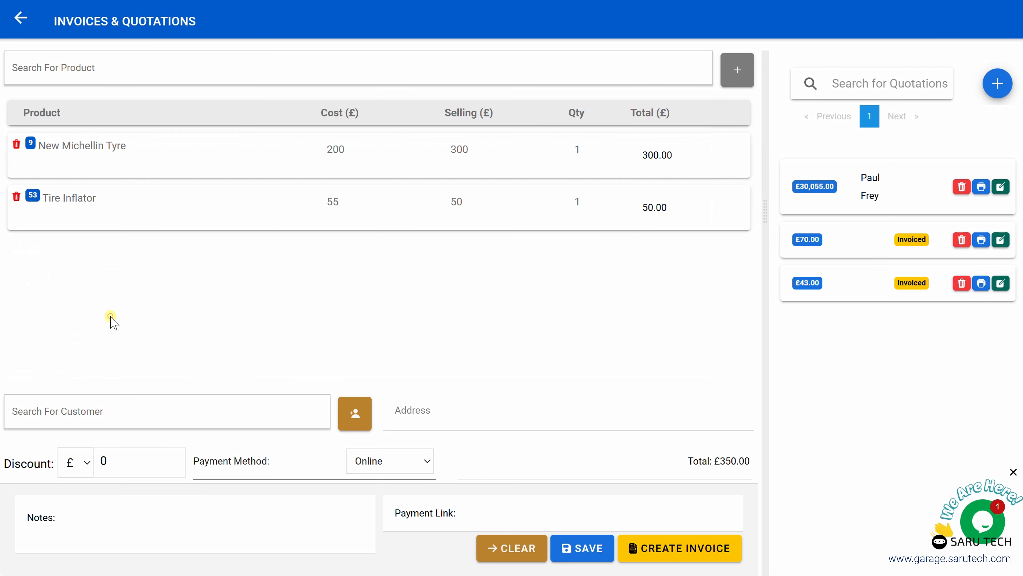
click(190, 403)
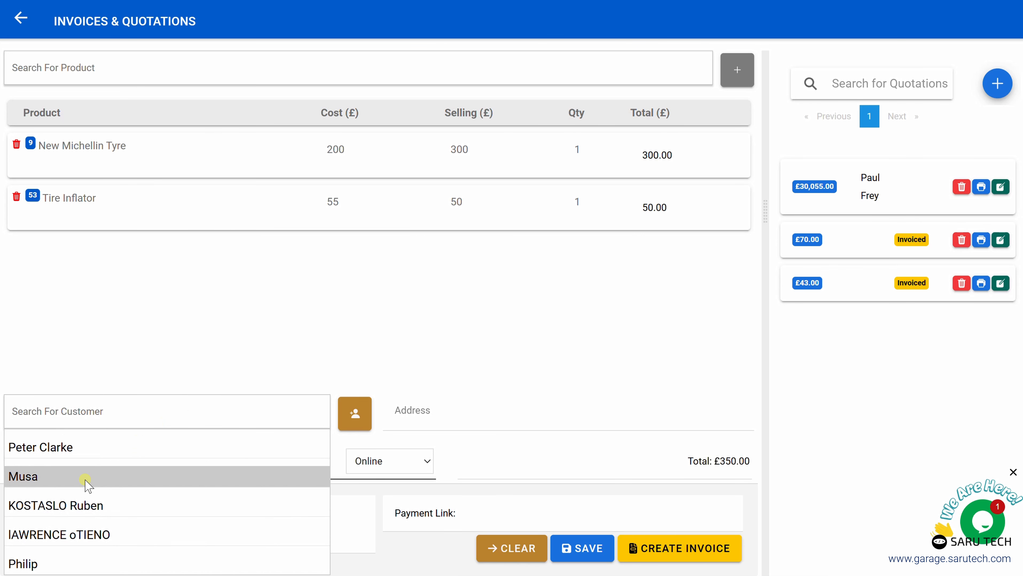
click(81, 506)
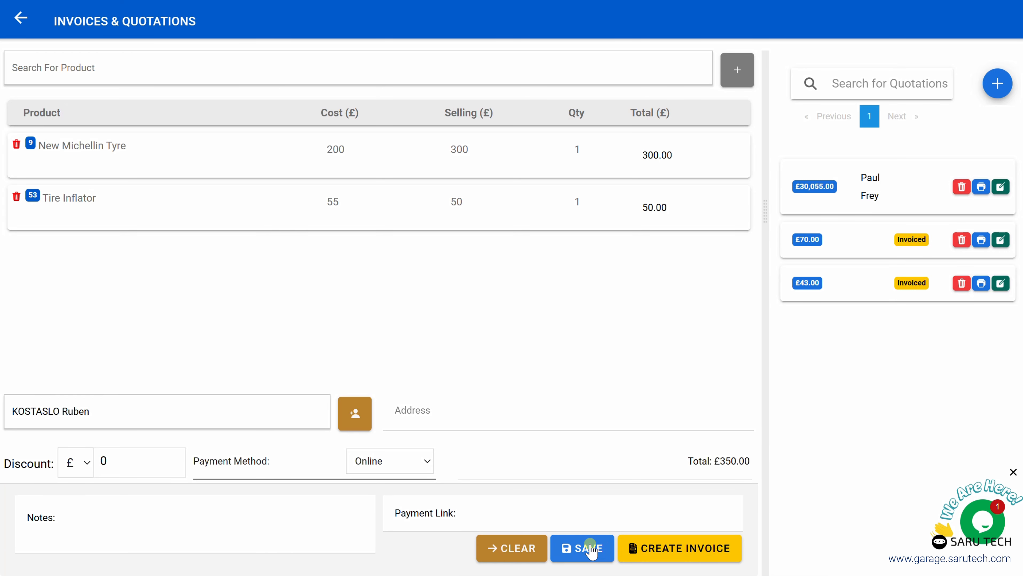
click(583, 545)
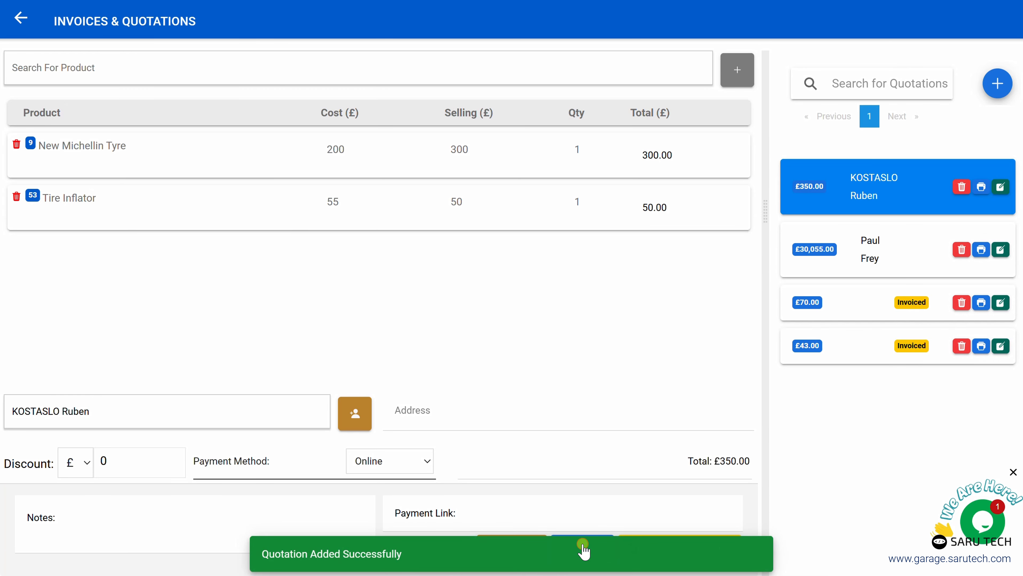
Preview the printout of the new quotation without saving it, and convert the quotation to an invoice with confirmation.
click(982, 187)
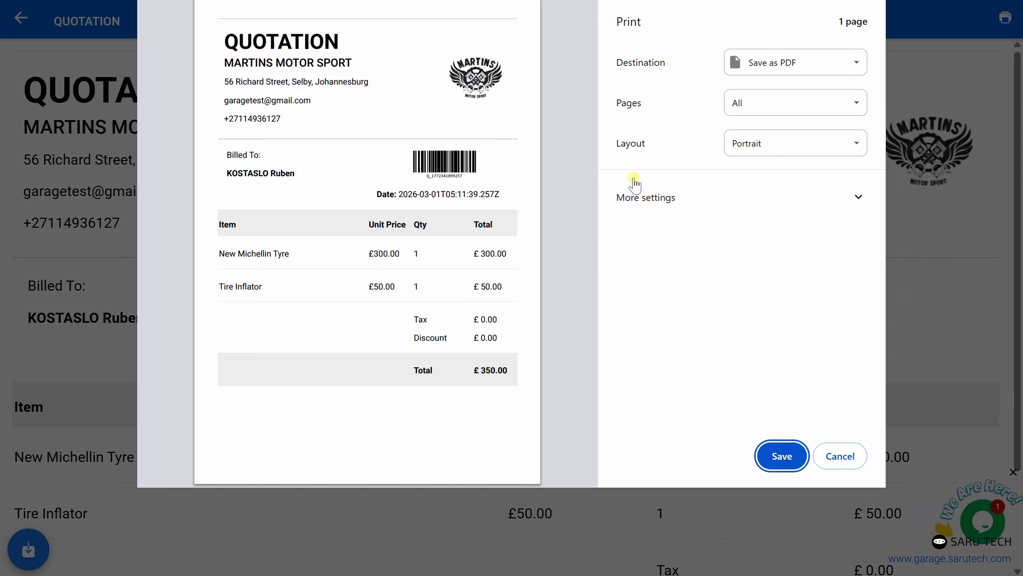
key(Escape)
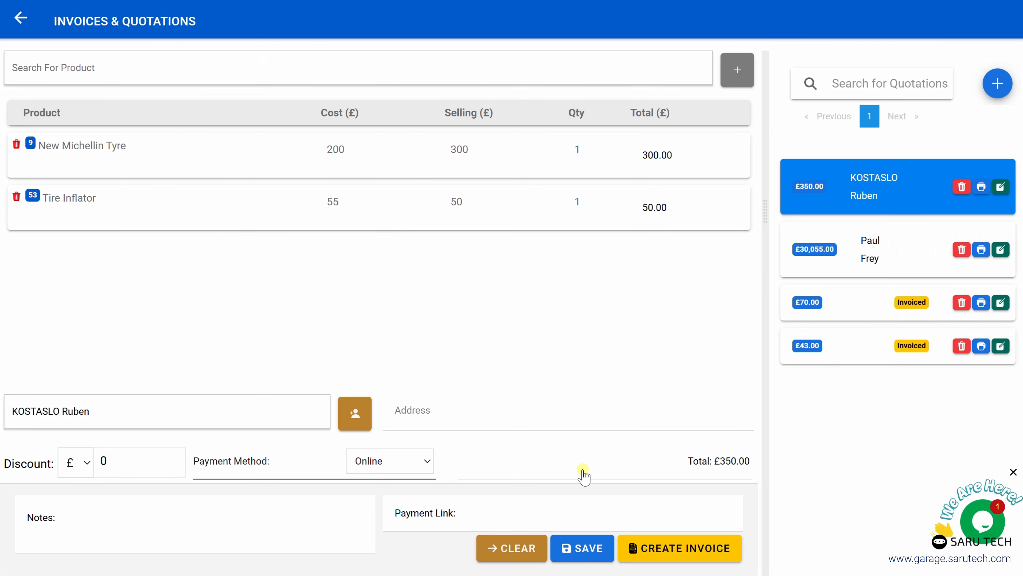
click(675, 550)
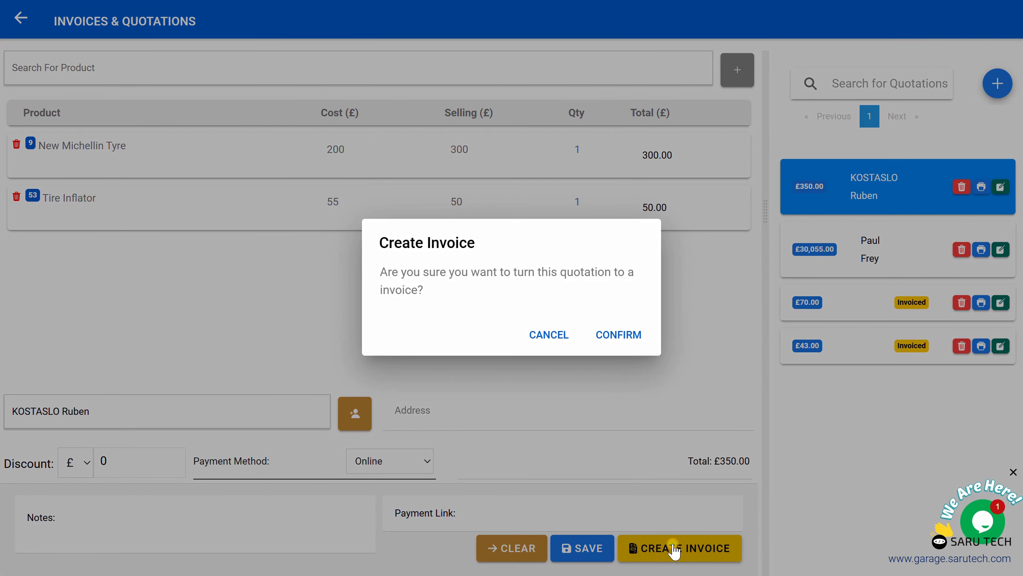
click(617, 335)
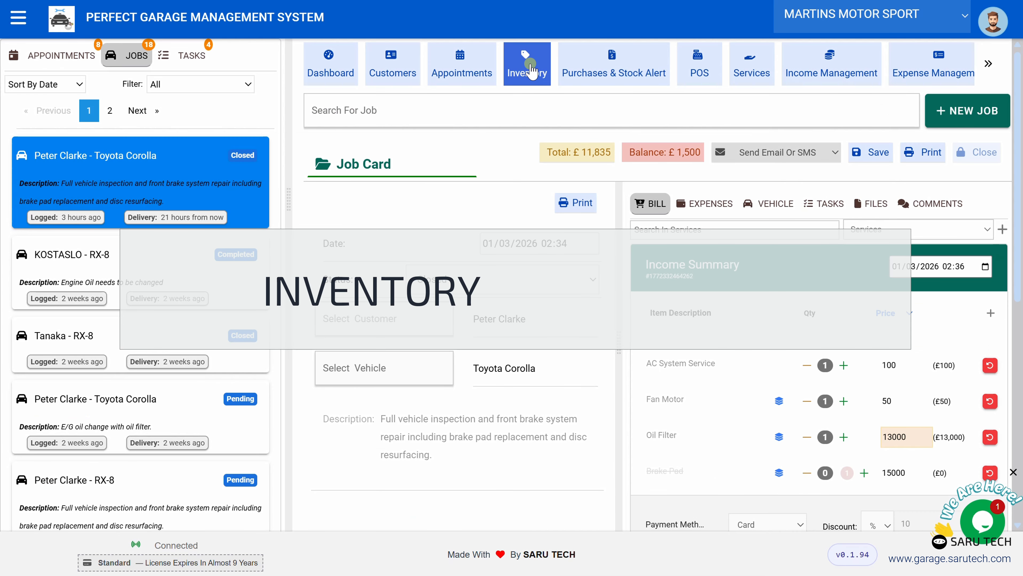
Open the Battery product in the inventory and examine its details, including the available supplier options.
click(530, 69)
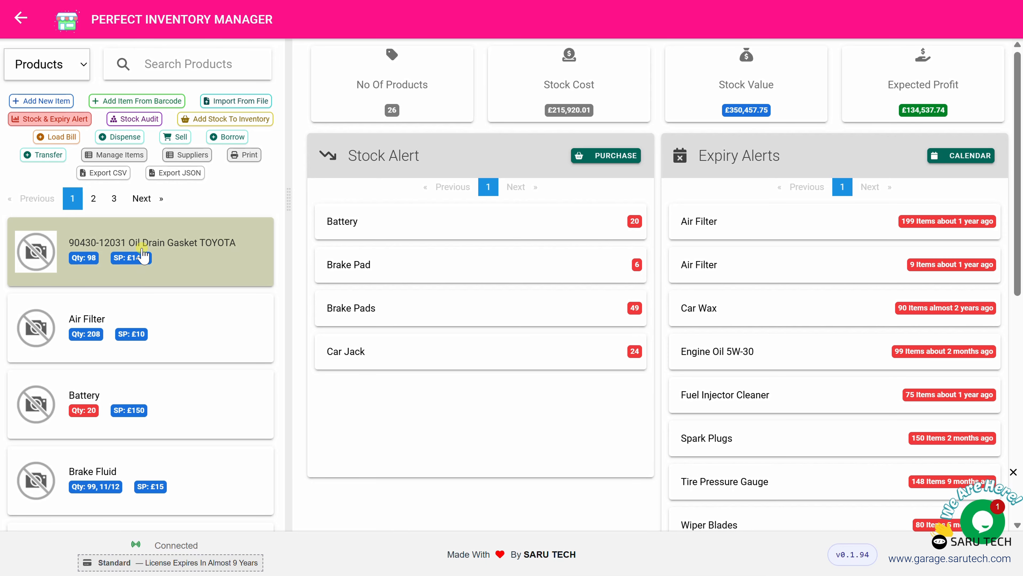
click(162, 391)
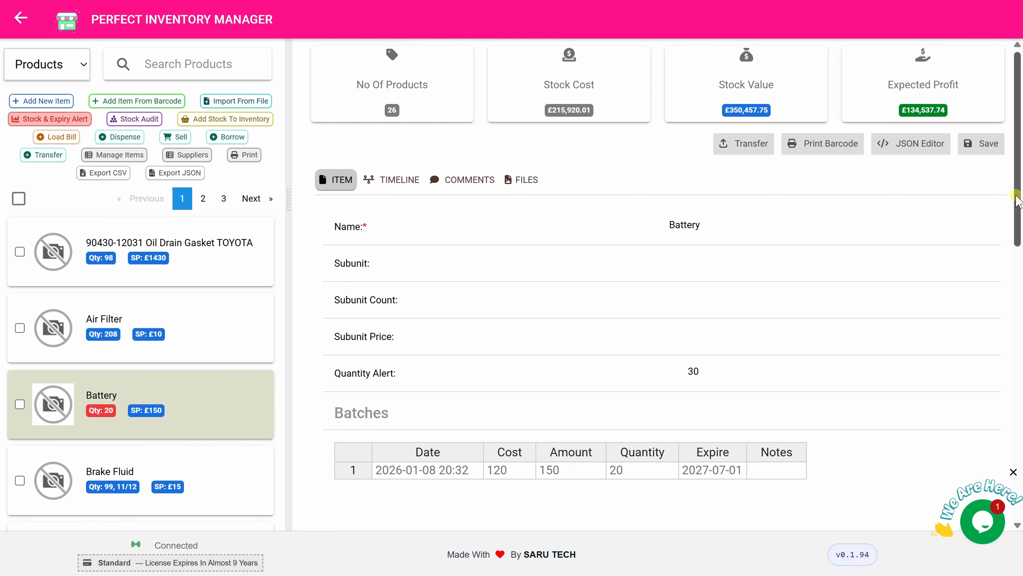
drag(1013, 195, 1021, 360)
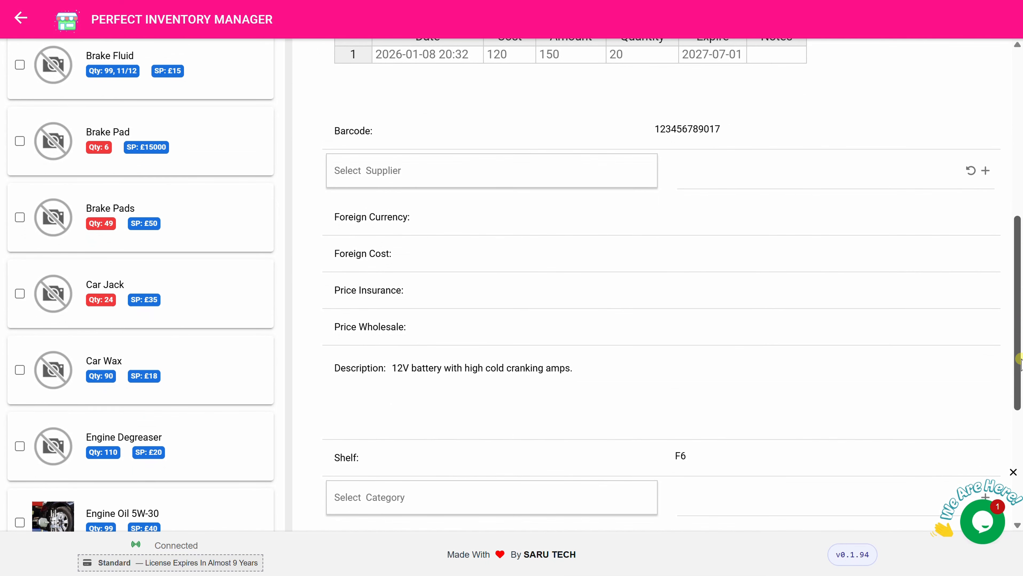
click(580, 184)
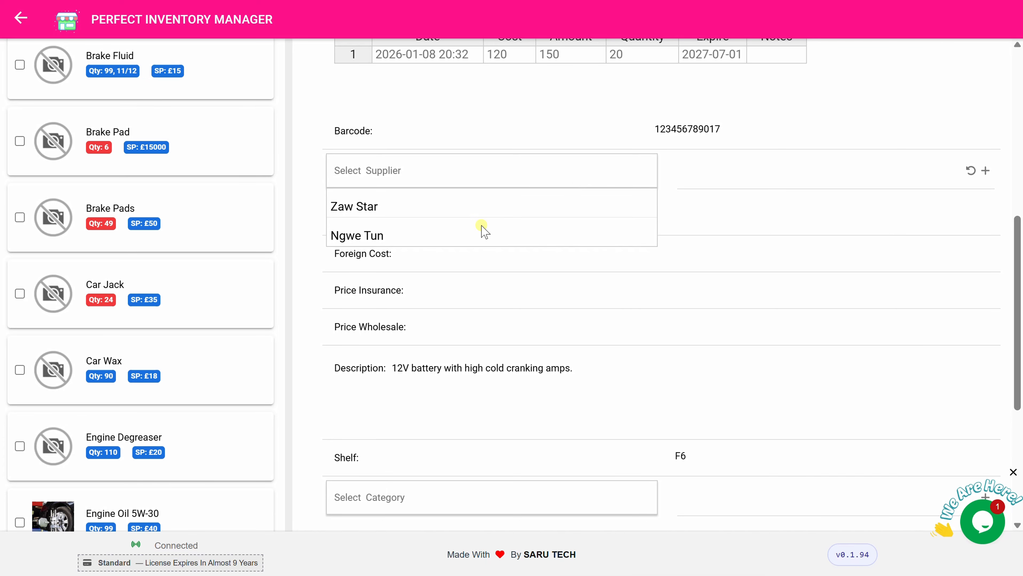
scroll(494, 206, down, 3)
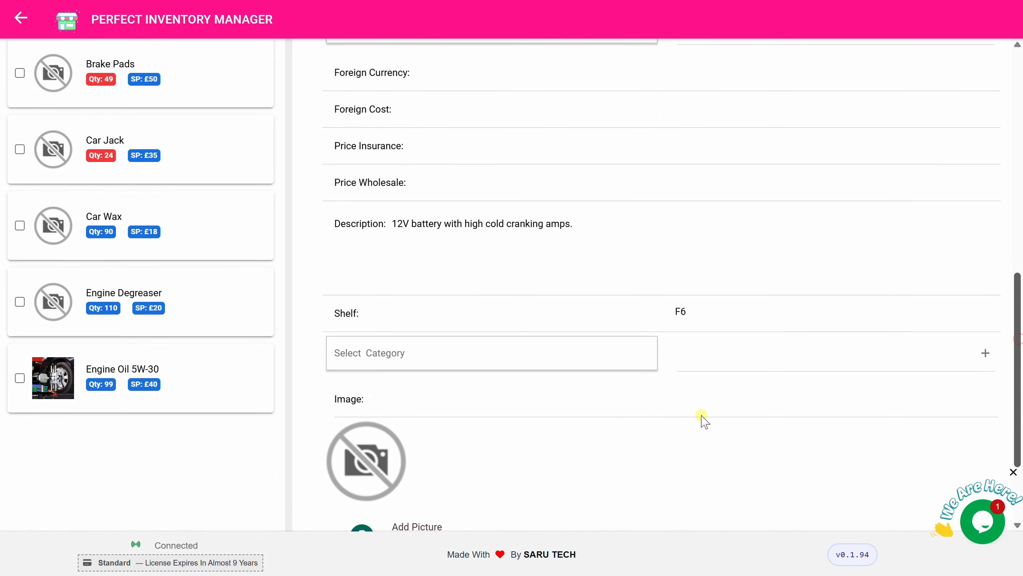
Assign the Consumable parts category to the Battery product and review its stock and supplier details.
click(553, 361)
click(496, 388)
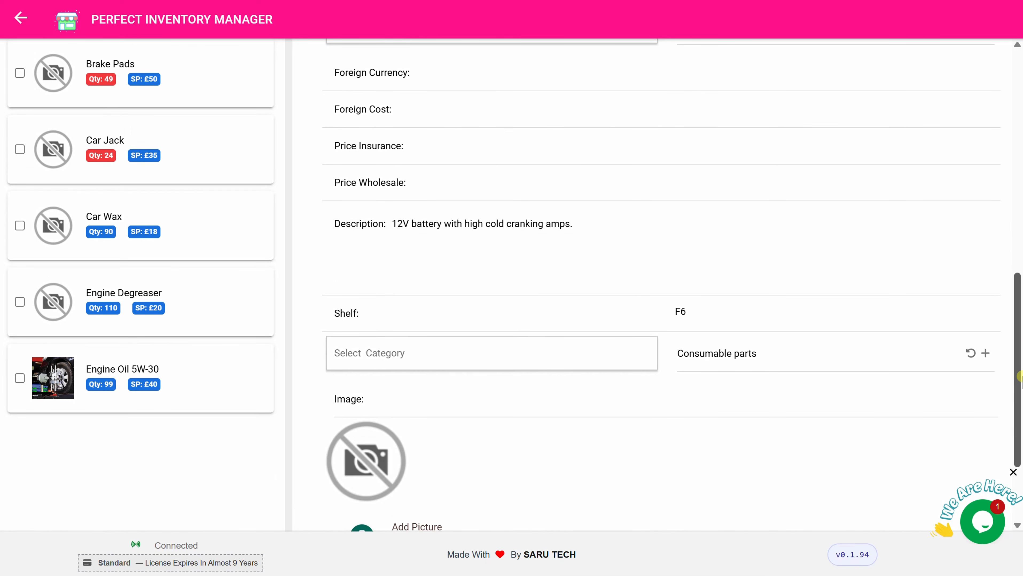
drag(1020, 375, 1003, 153)
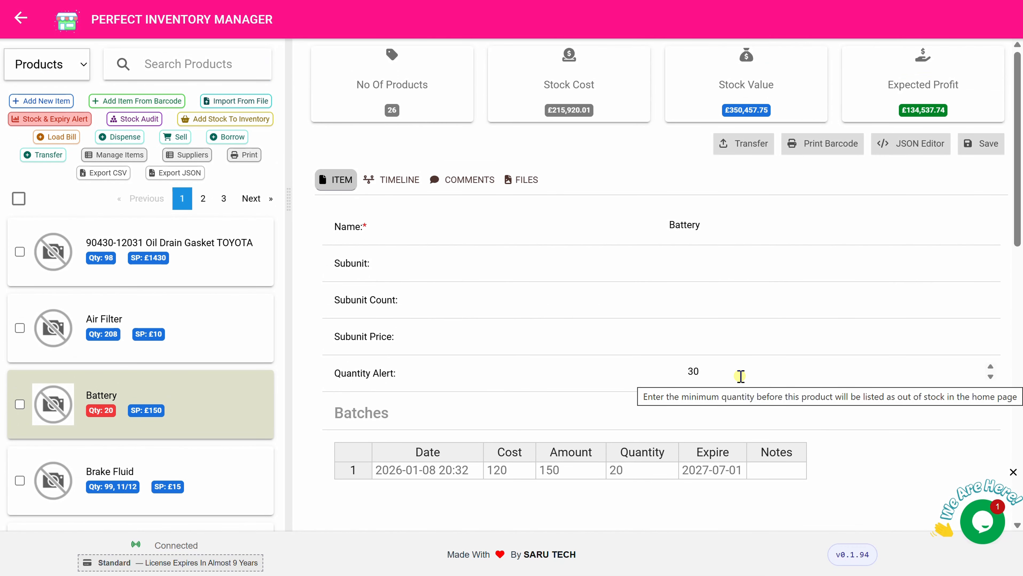
drag(1020, 226, 1020, 346)
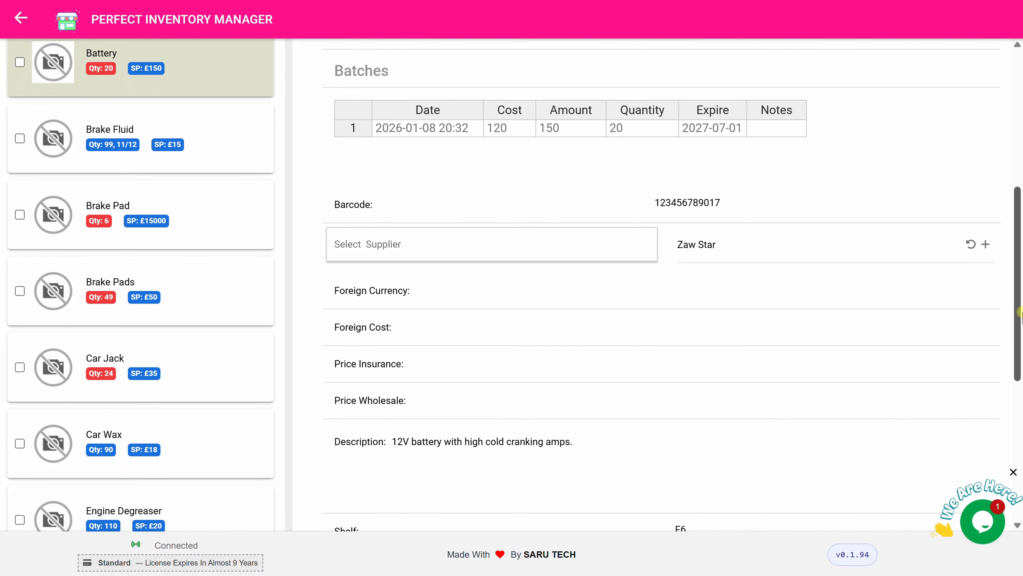
scroll(1020, 312, up, 8)
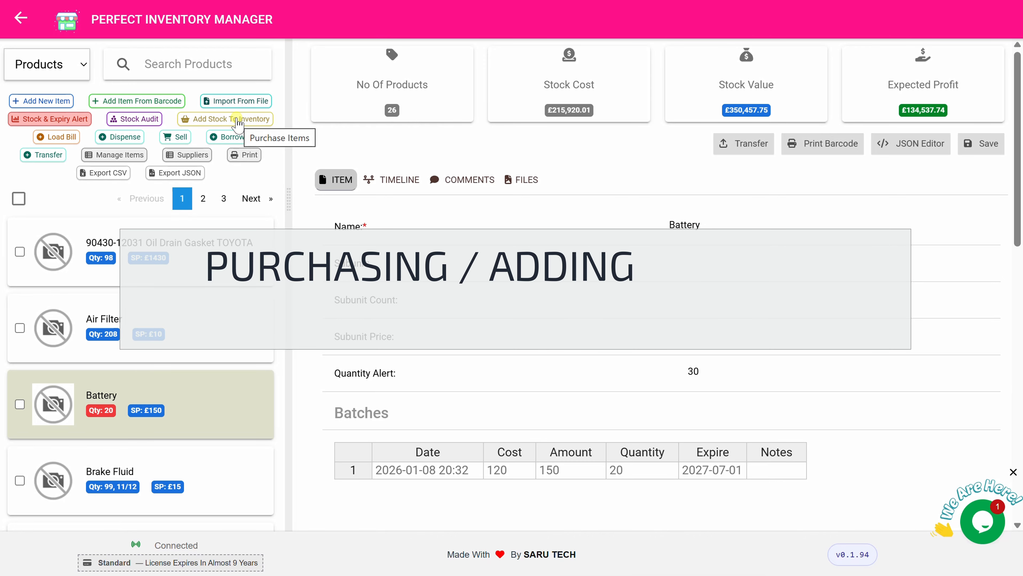
Create a stock entry with Brake Pad and Car Jack from the stock alerts, and save it as a draft purchase order.
click(237, 120)
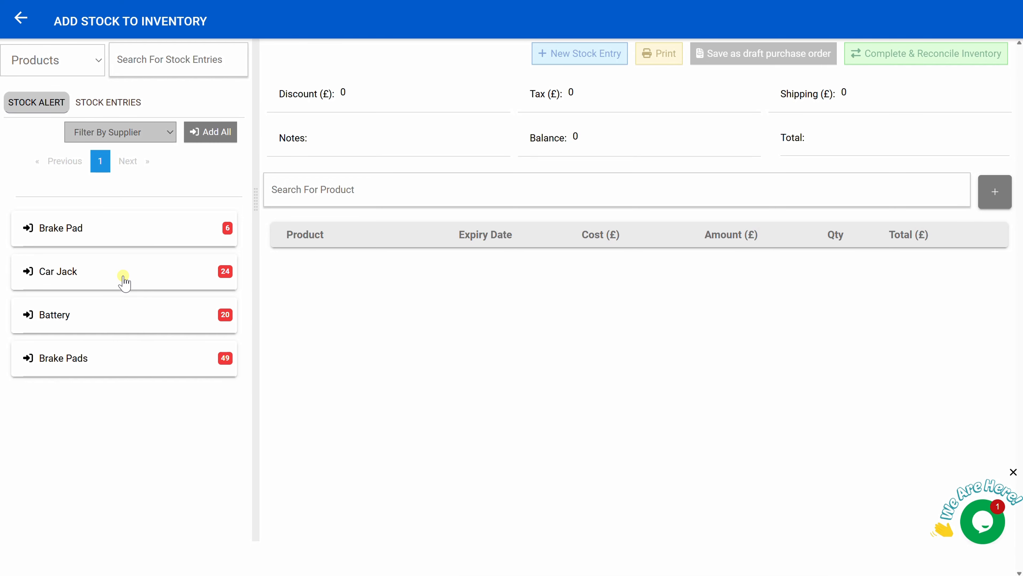
click(124, 232)
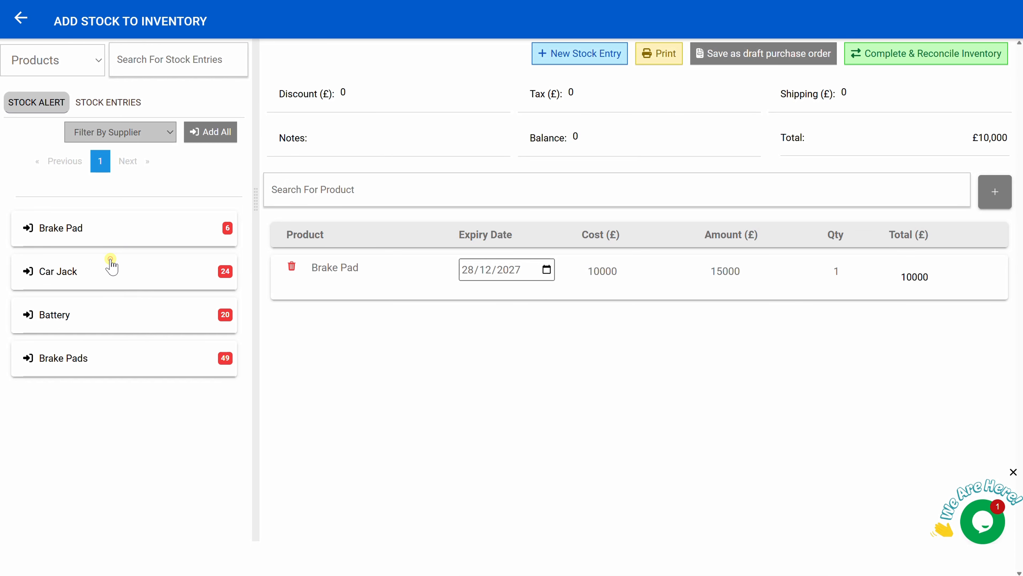
click(111, 265)
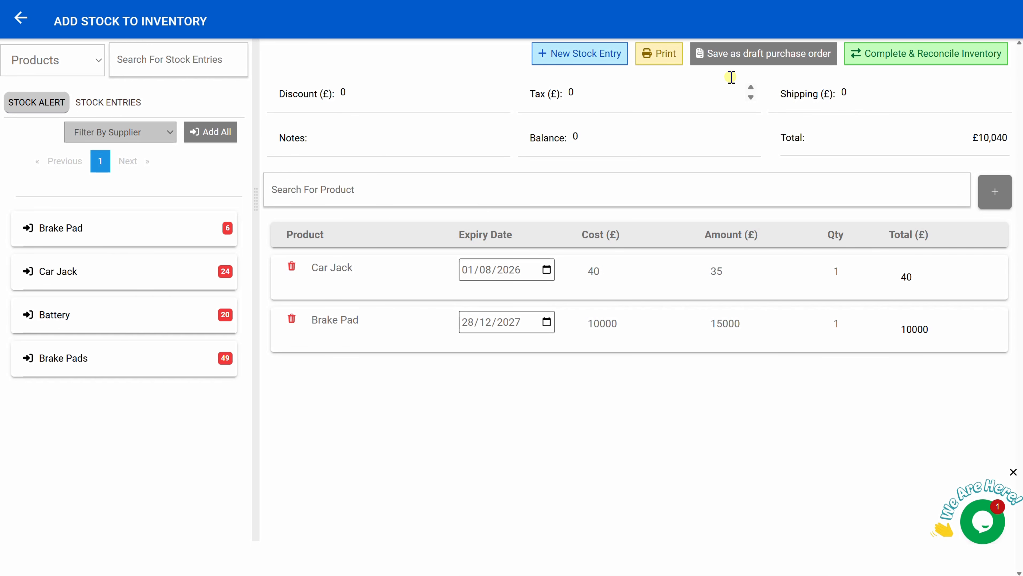
click(745, 56)
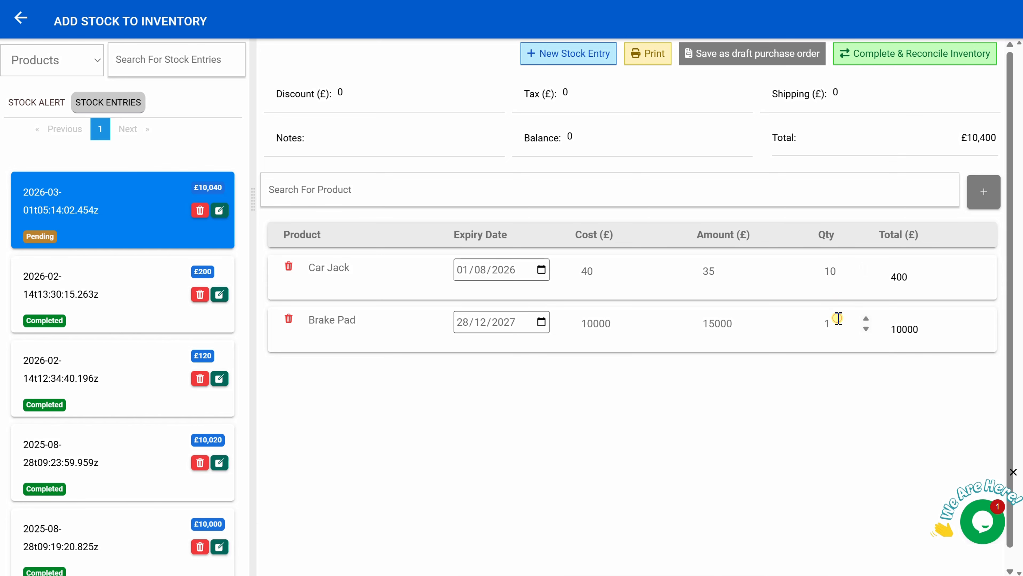
Complete and reconcile the stock entry with 10 units of each product, and check the Brake Pad batches in the inventory.
click(935, 57)
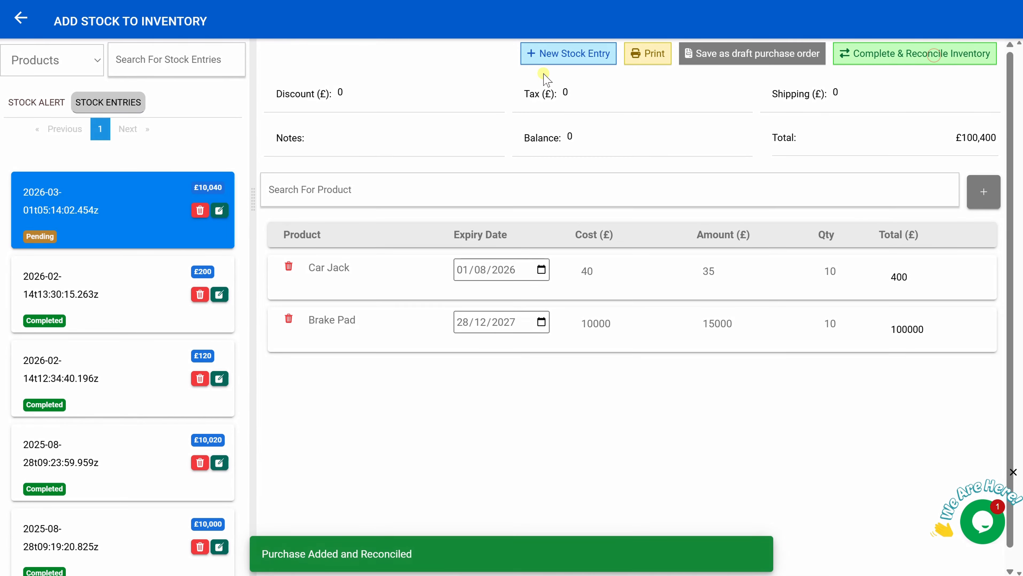
click(22, 18)
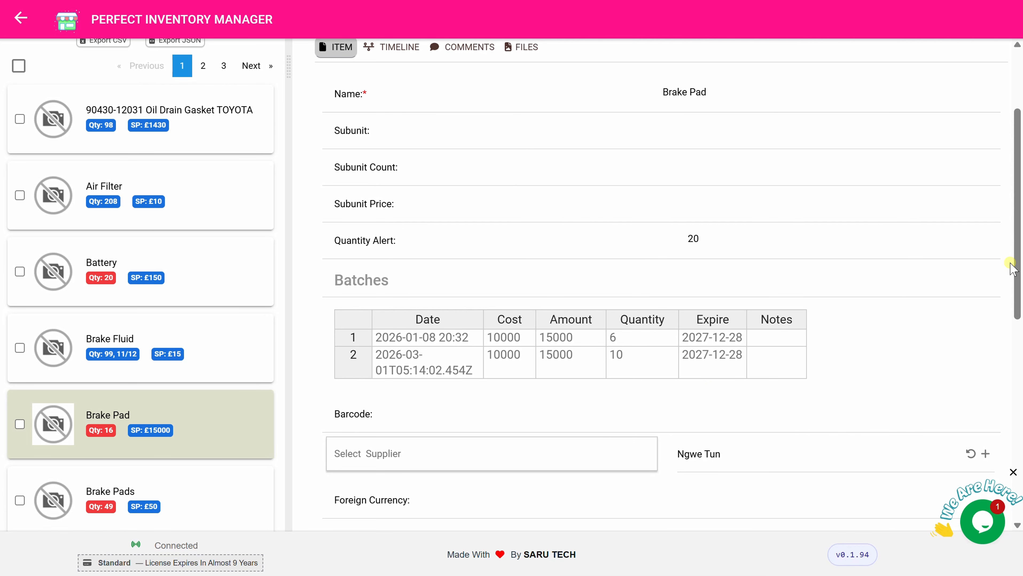
drag(1012, 268, 1012, 210)
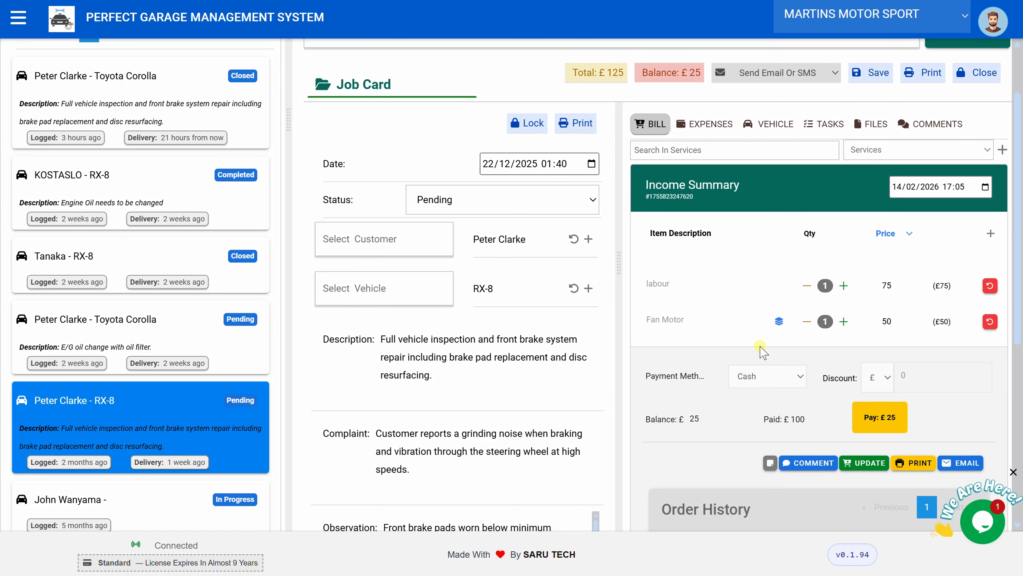
Select the Fan Motor batch noted as damaged on the RX-8 job card's bill, and pay and check out 25.
click(779, 321)
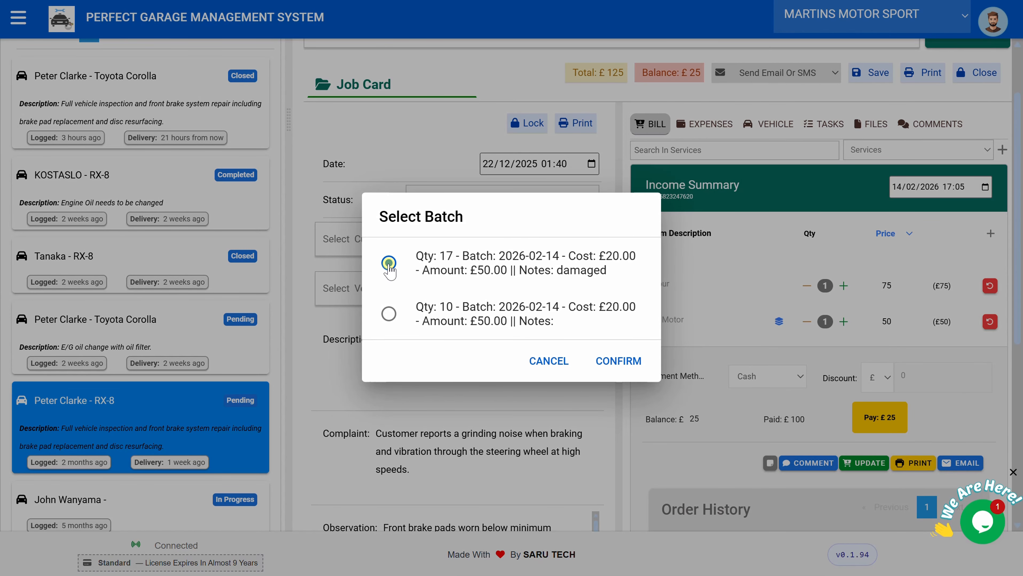
click(620, 362)
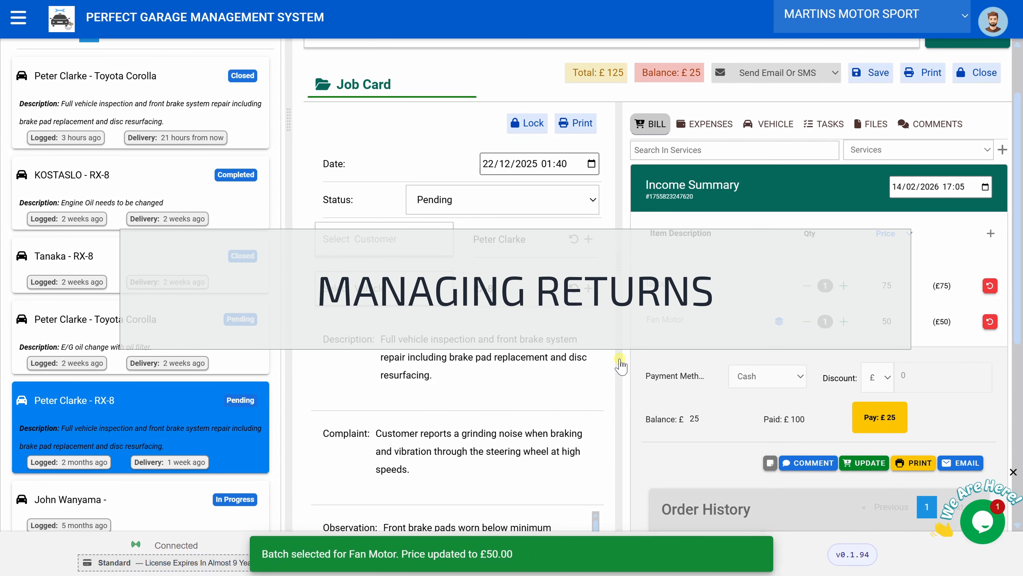
click(878, 422)
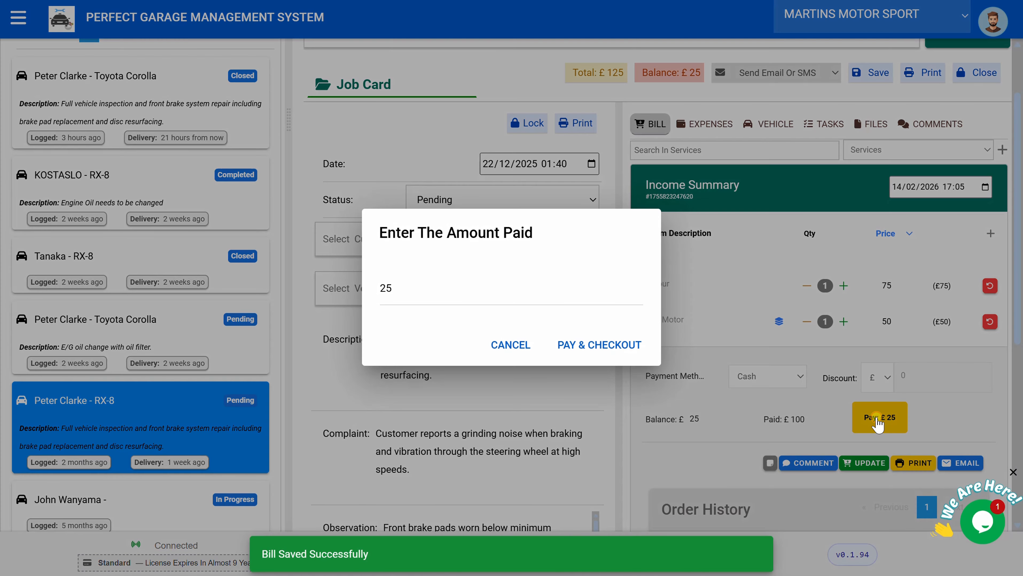
click(628, 346)
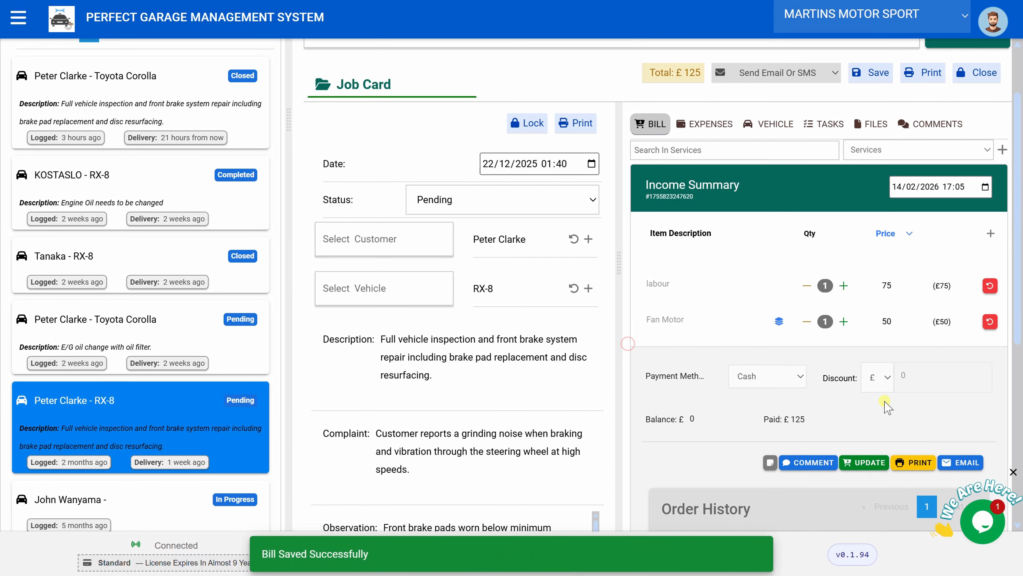
Return the Fan Motor from the paid bill and review the order history.
click(989, 321)
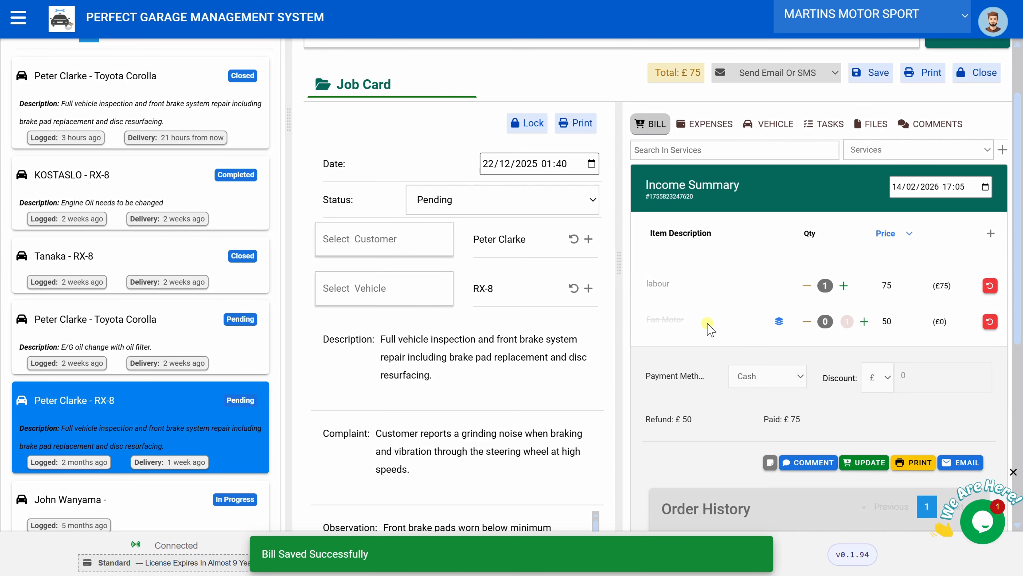
scroll(710, 327, down, 4)
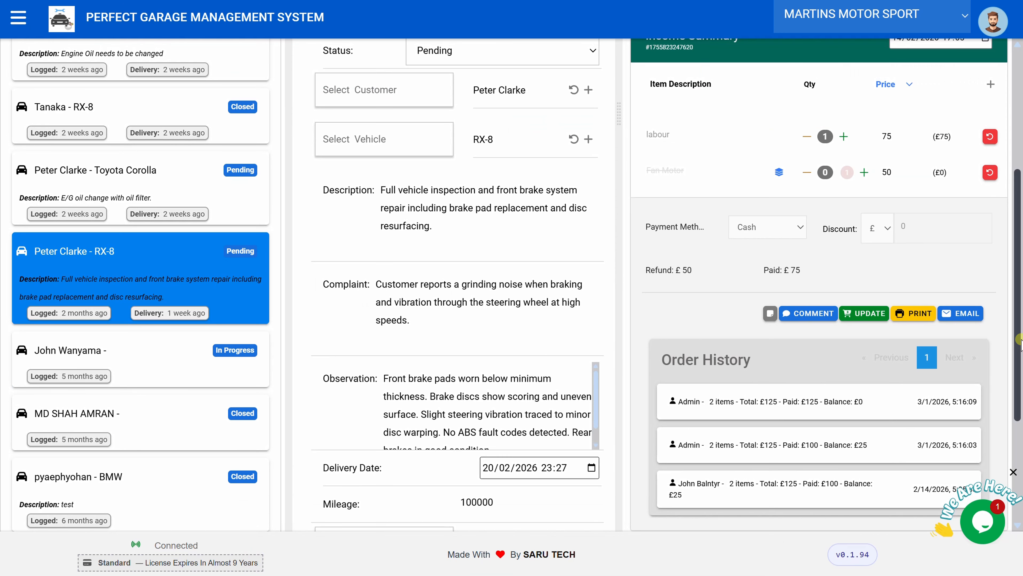
Open the in-progress job card, bill two New Michellin Tyres and one Fan Motor, and add the comment "to be picked up".
click(171, 369)
scroll(1020, 337, down, 3)
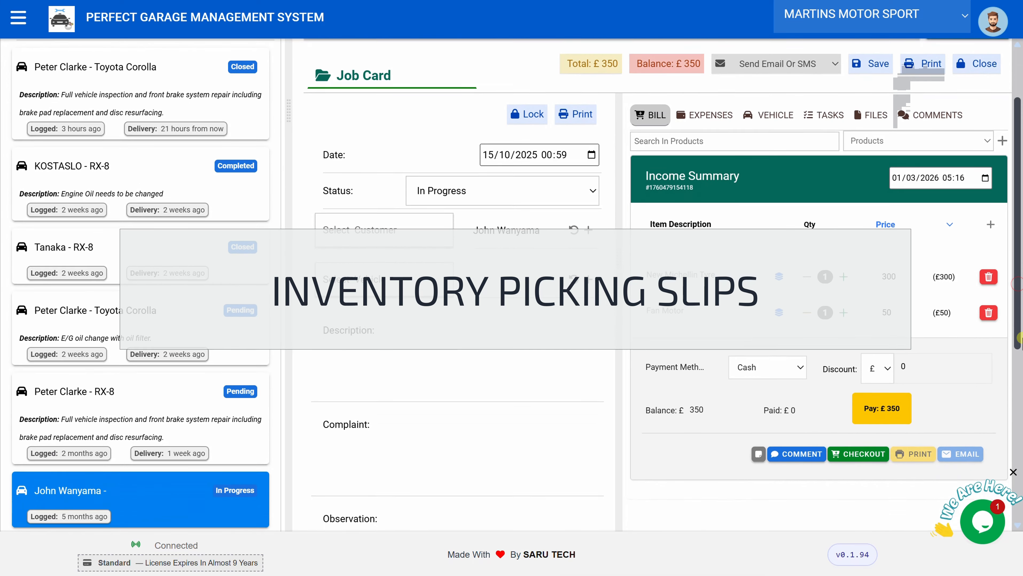
scroll(1020, 337, down, 1)
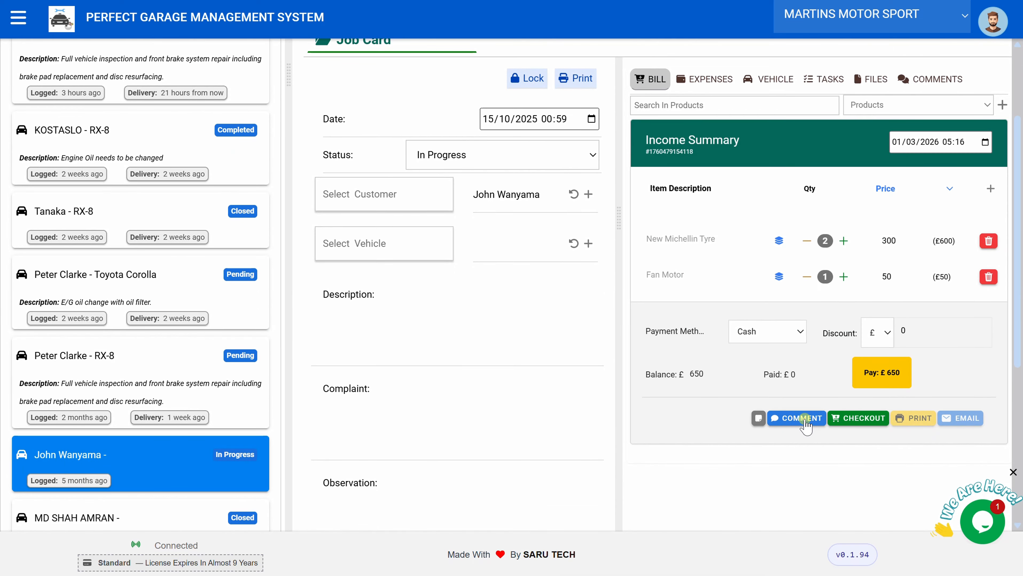
click(806, 419)
click(457, 299)
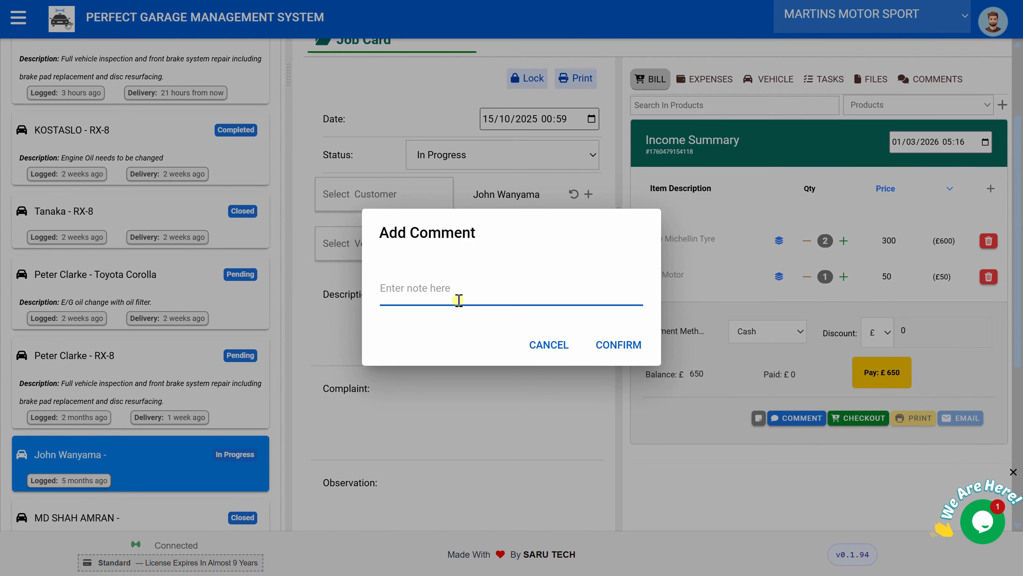
text(to be picked up)
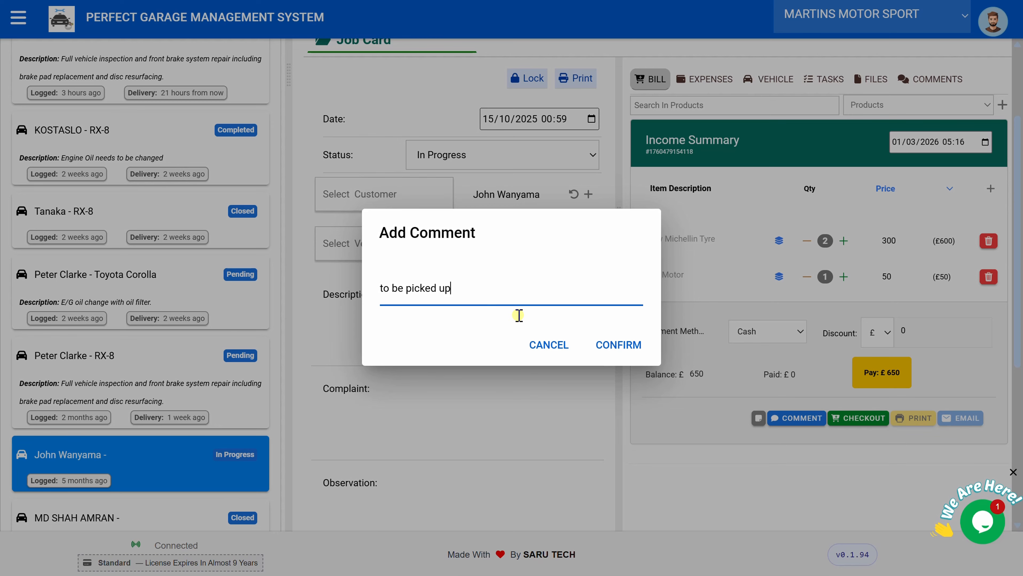
click(609, 344)
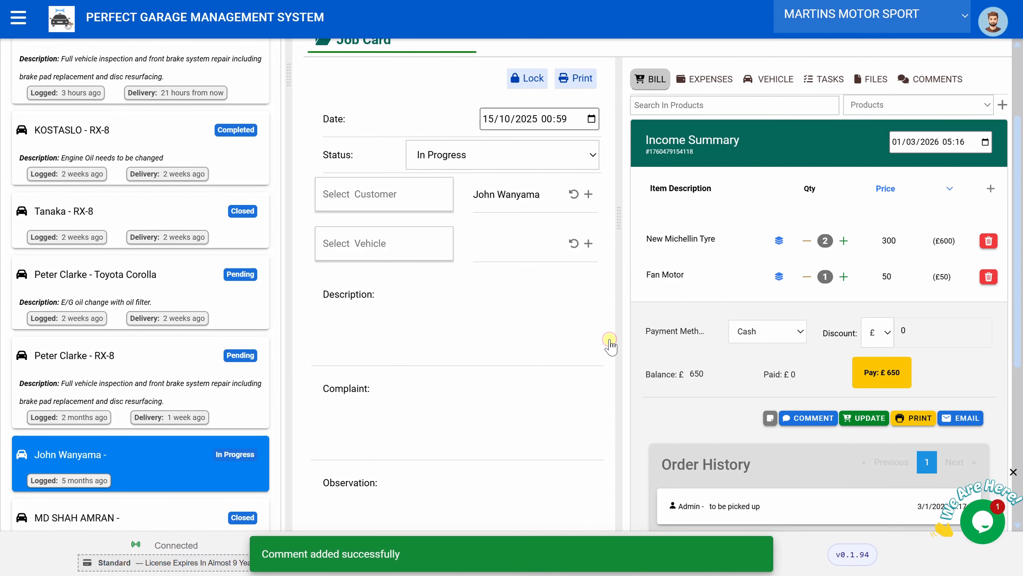
Copy the bill's ID from the income summary and suspend the unpaid sale.
drag(697, 150, 683, 152)
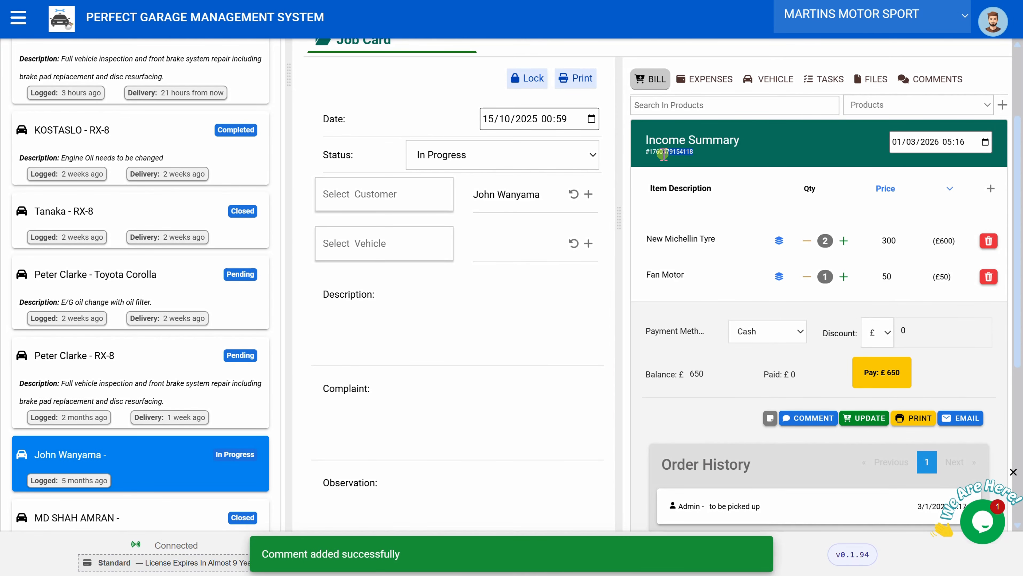
click(865, 418)
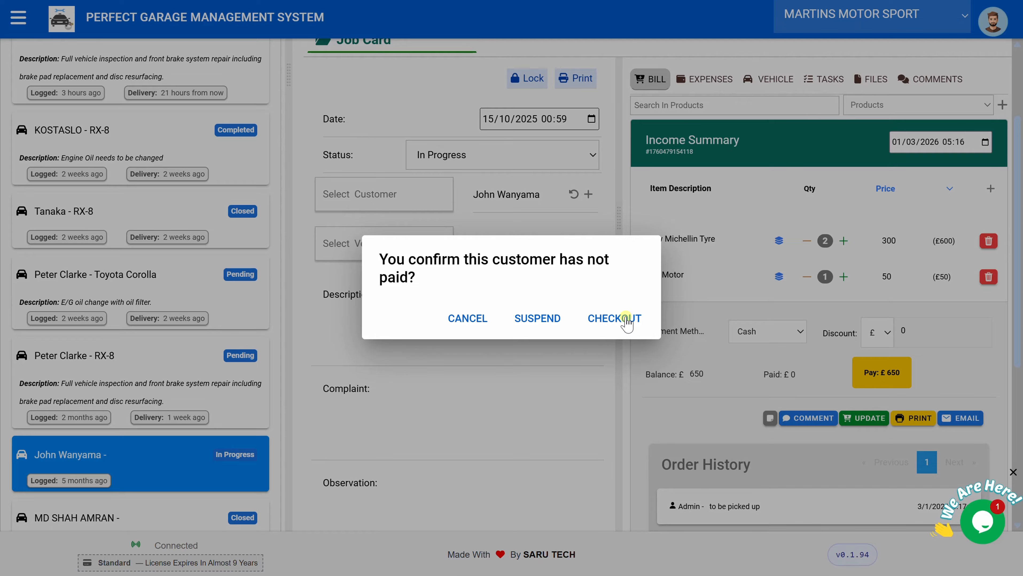
click(539, 317)
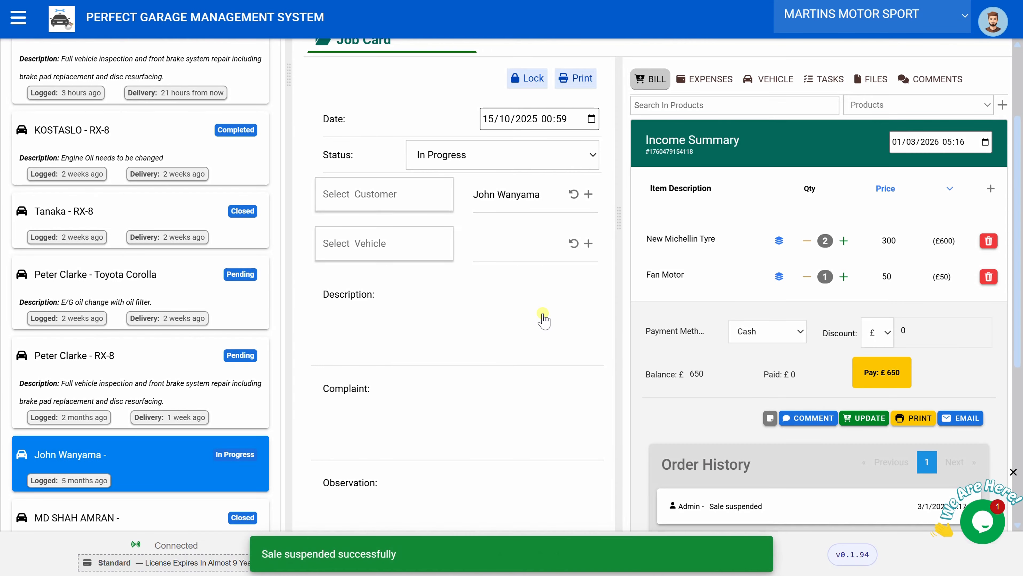
Open the inventory manager and load the suspended bill using the copied bill ID.
scroll(651, 275, up, 5)
click(525, 63)
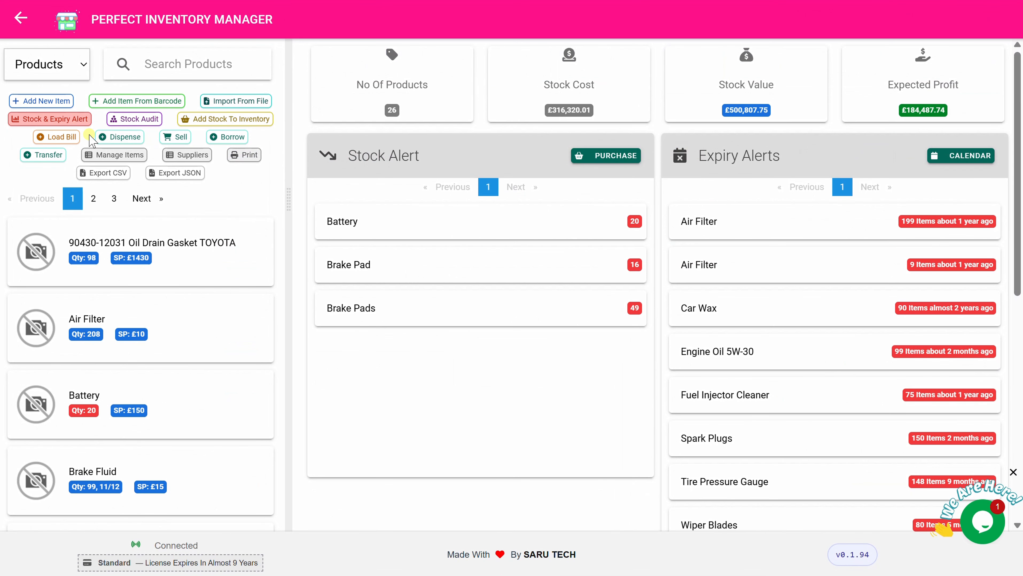
click(62, 139)
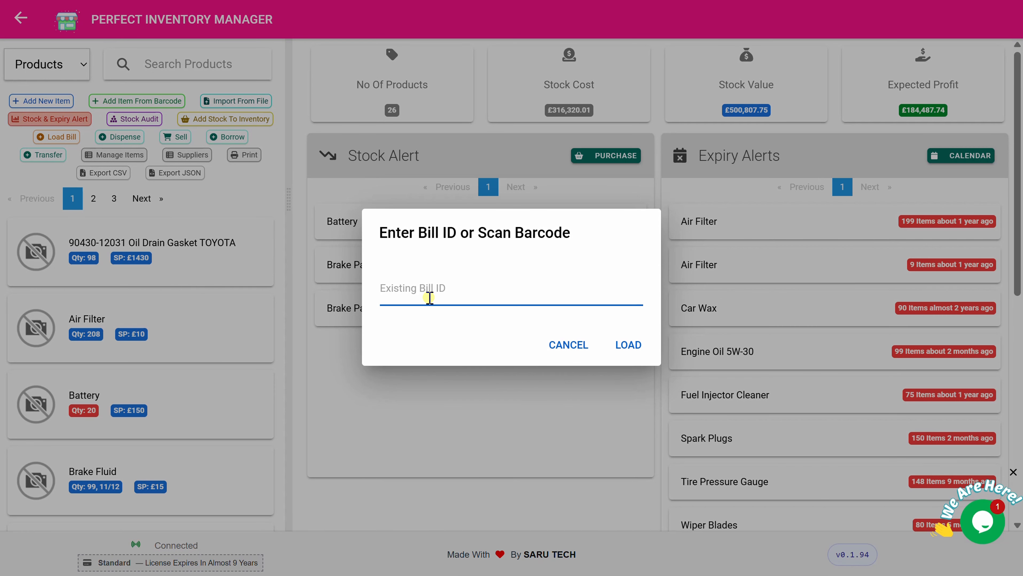
key(ctrl+v)
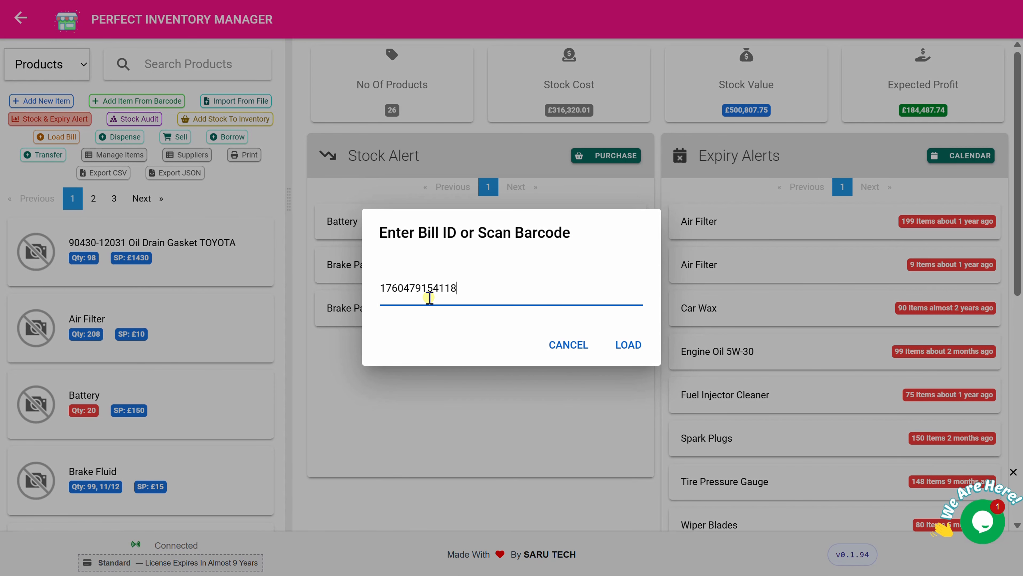
click(627, 345)
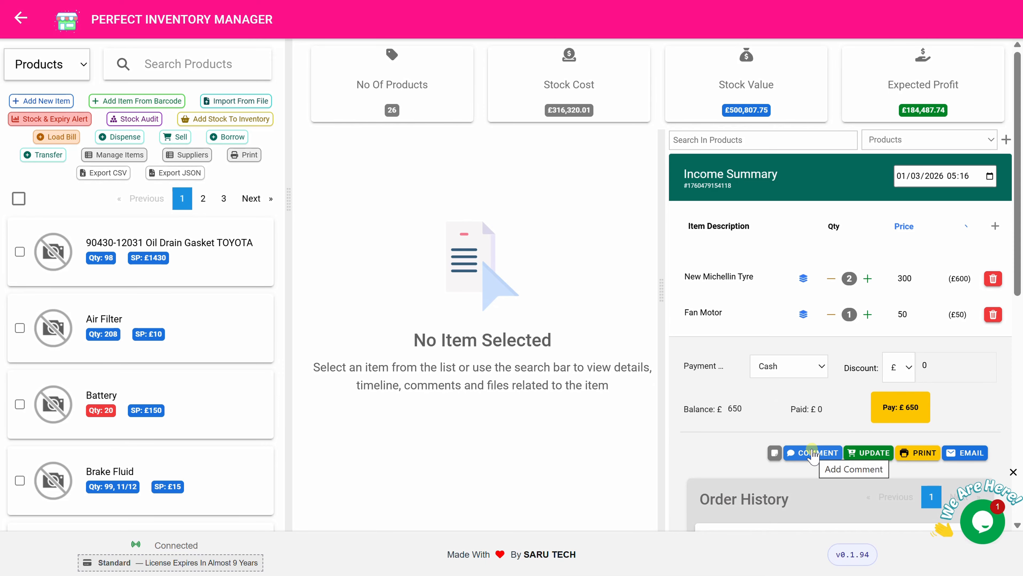
Add a comment to the loaded bill that 1 tyre and one fan motor were collected, including the collector's first name.
click(813, 453)
text(1 tyre and one fan motor collected by John)
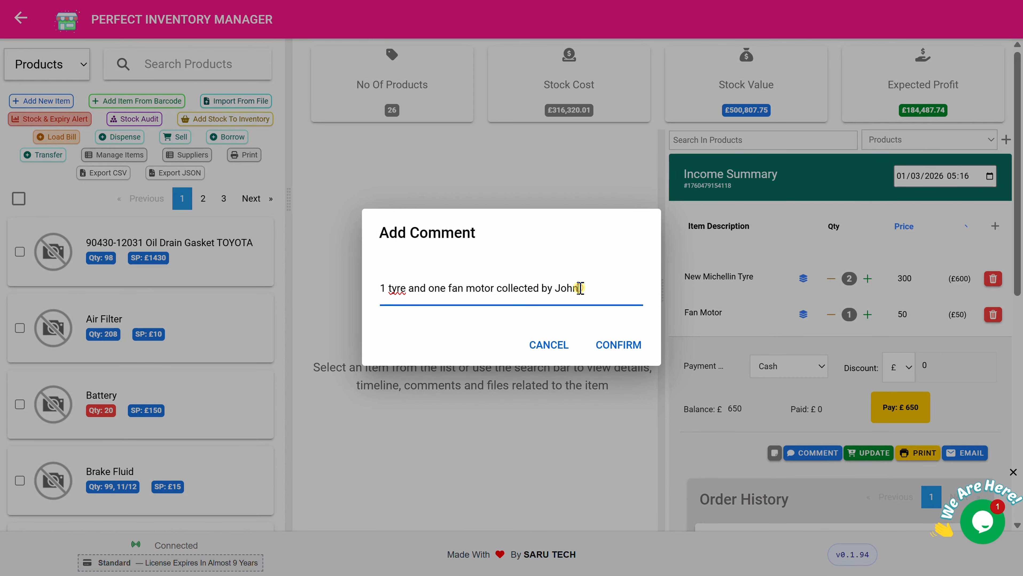
text(. 1 tyre returned)
key(BackSpace)
key(BackSpace)
key(BackSpace)
key(BackSpace)
key(BackSpace)
key(BackSpace)
key(BackSpace)
key(BackSpace)
key(BackSpace)
key(BackSpace)
key(BackSpace)
key(BackSpace)
key(BackSpace)
key(BackSpace)
key(BackSpace)
key(BackSpace)
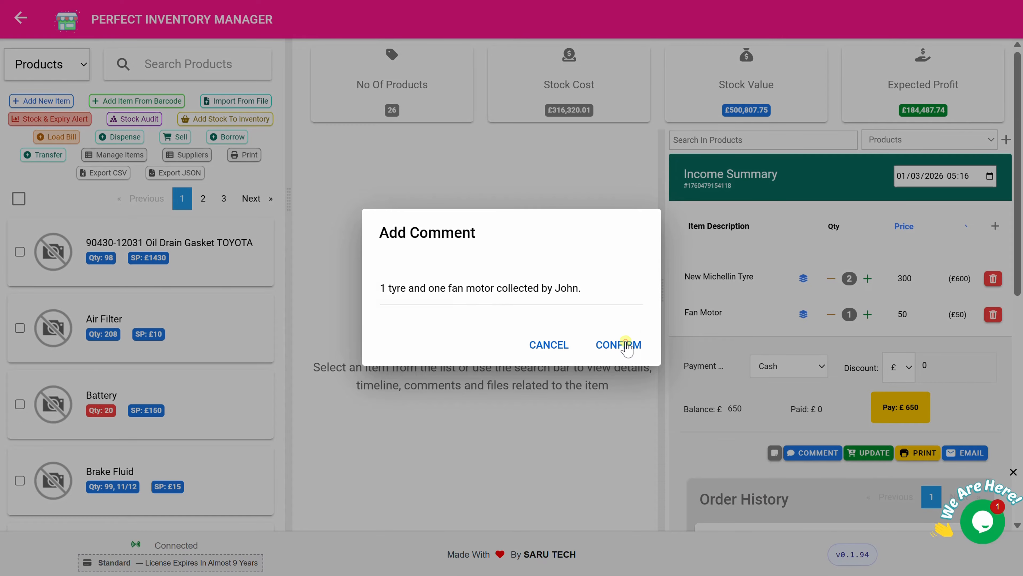
click(619, 345)
Add the comment "one tyre returned" to the loaded bill.
scroll(795, 392, down, 3)
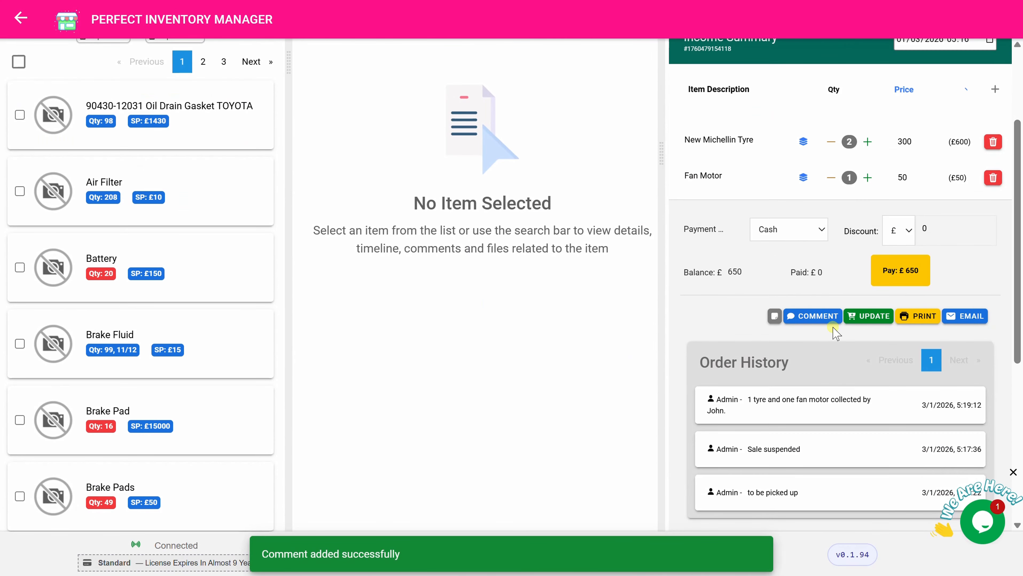
click(828, 316)
text(one tyre returned)
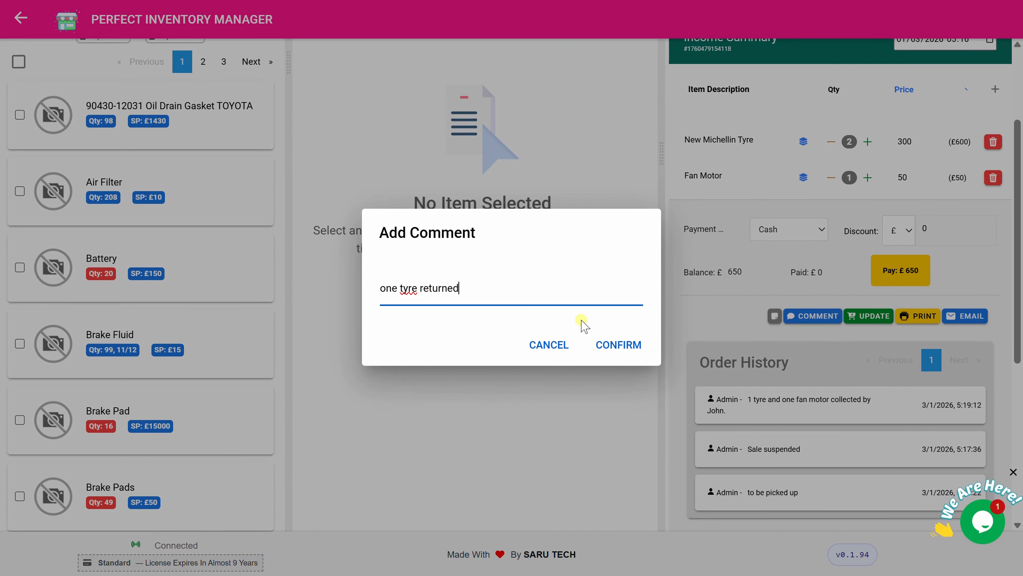
click(603, 346)
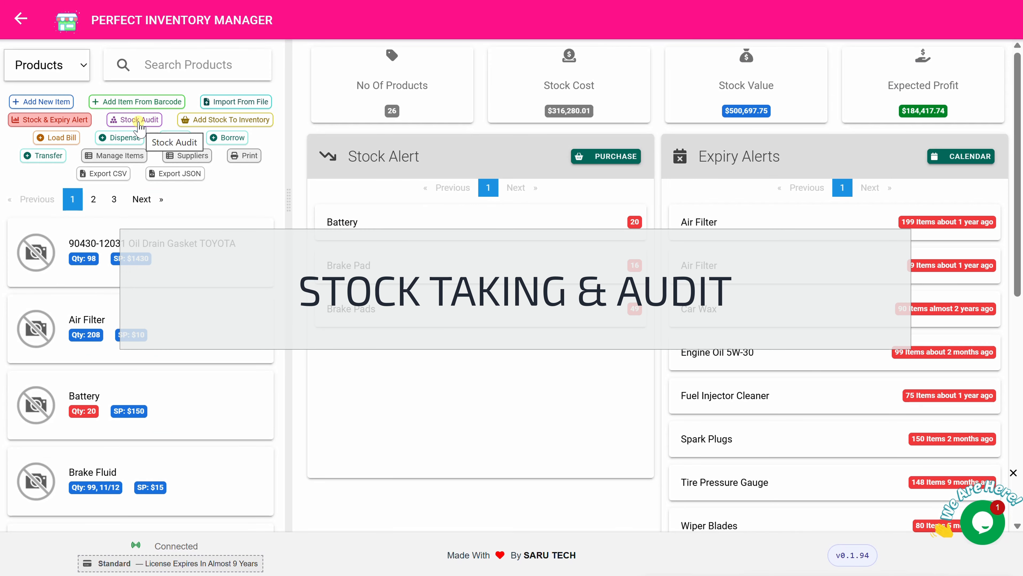
Start a product stock audit for Brake Pad, recording 5 available, 1 disposed and the comment "damaged" for the batch of 6.
click(138, 121)
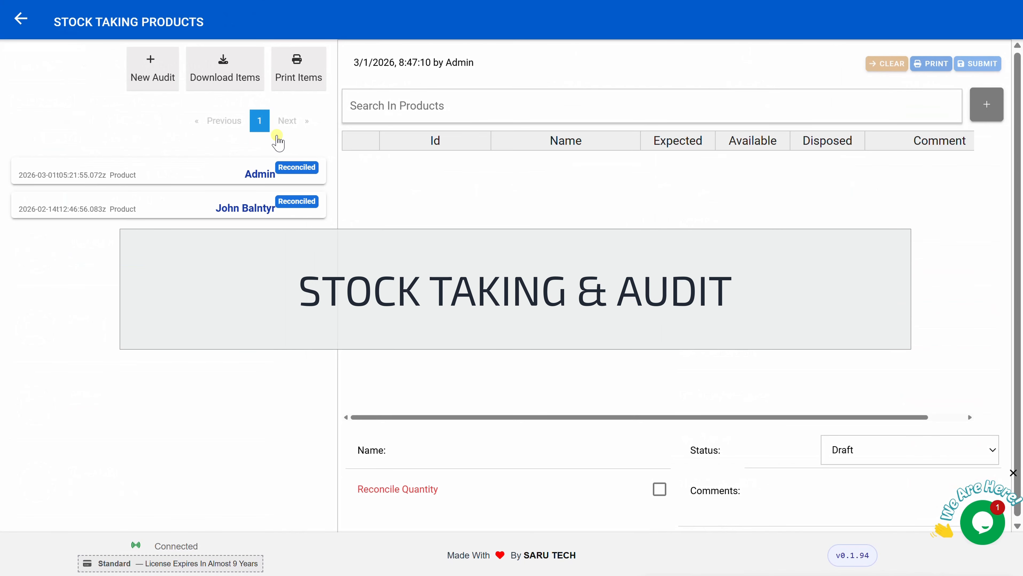
click(457, 99)
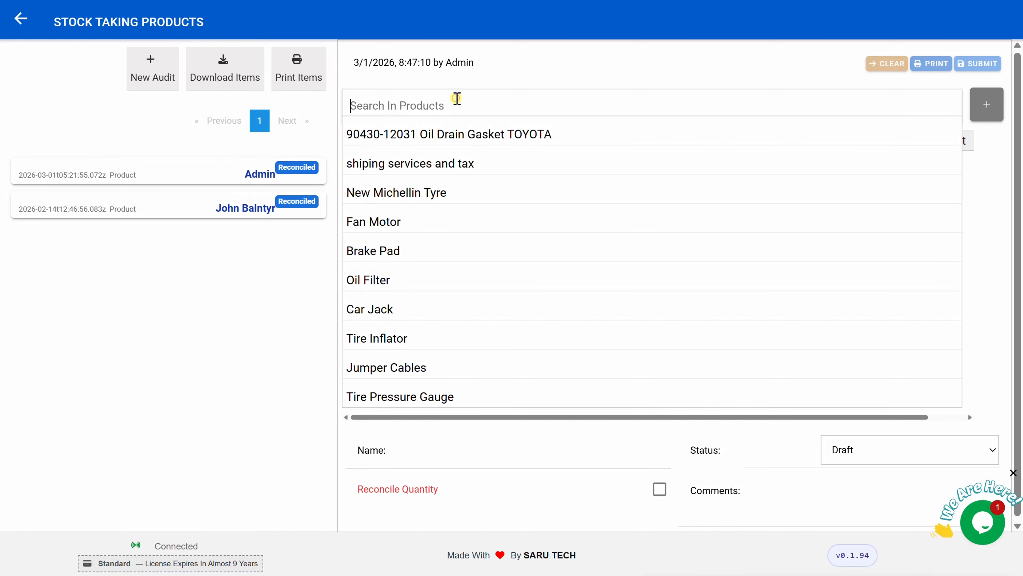
click(415, 250)
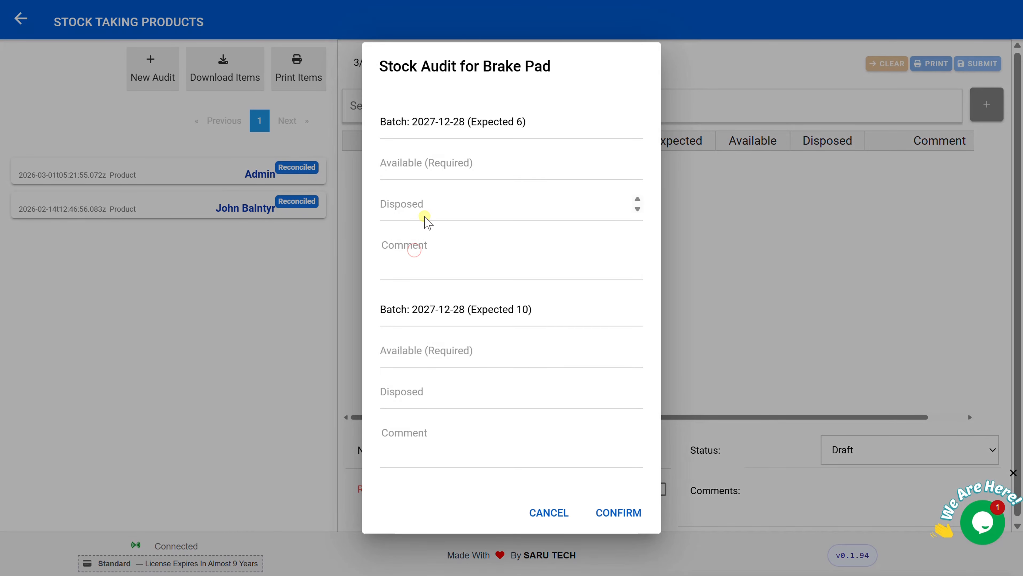
click(477, 178)
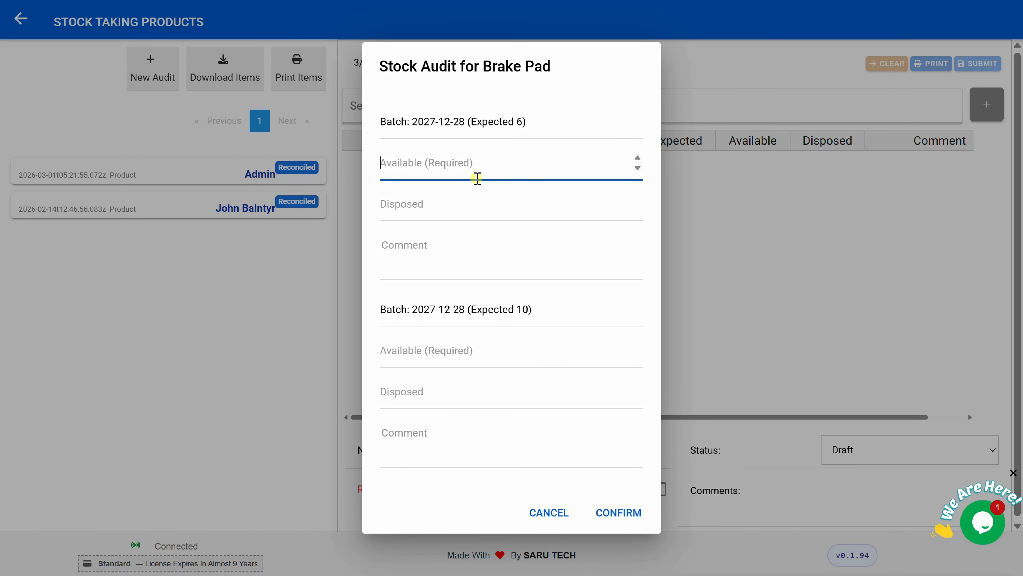
text(5)
click(455, 200)
text(1)
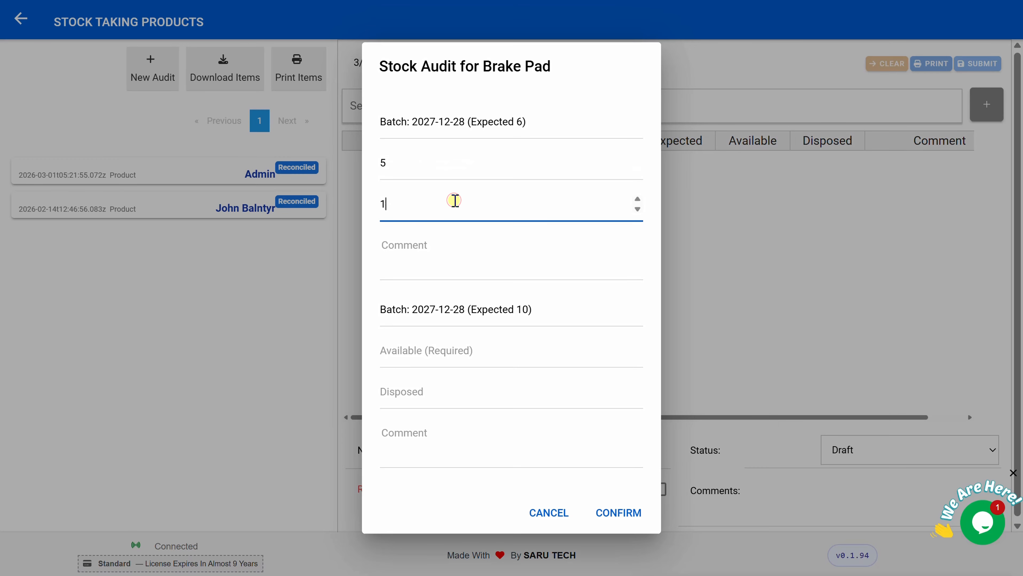
click(448, 248)
text(damaged)
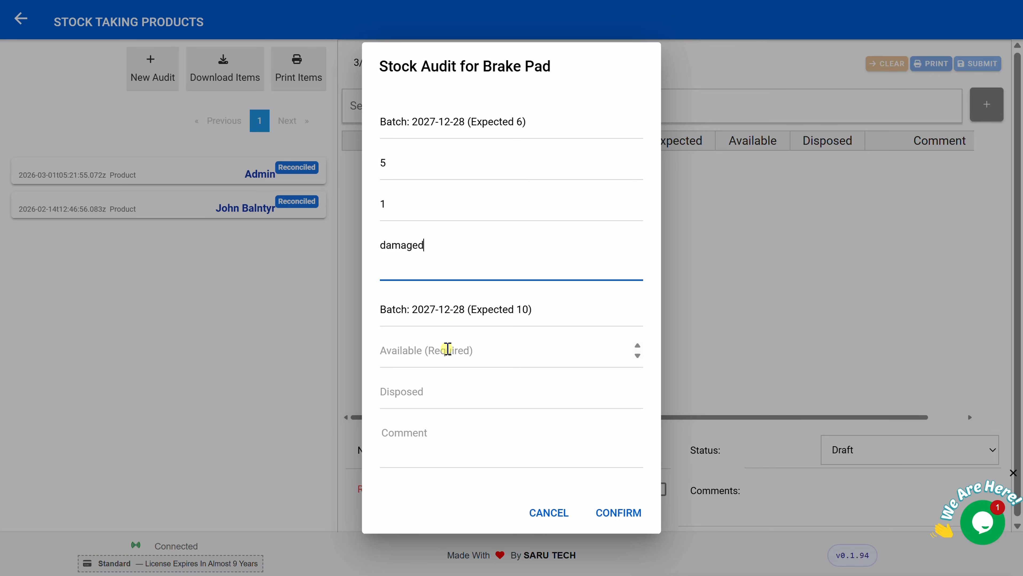
Record 10 available with the comment "all good" for the second Brake Pad batch and confirm the audit entry.
click(447, 349)
text(10)
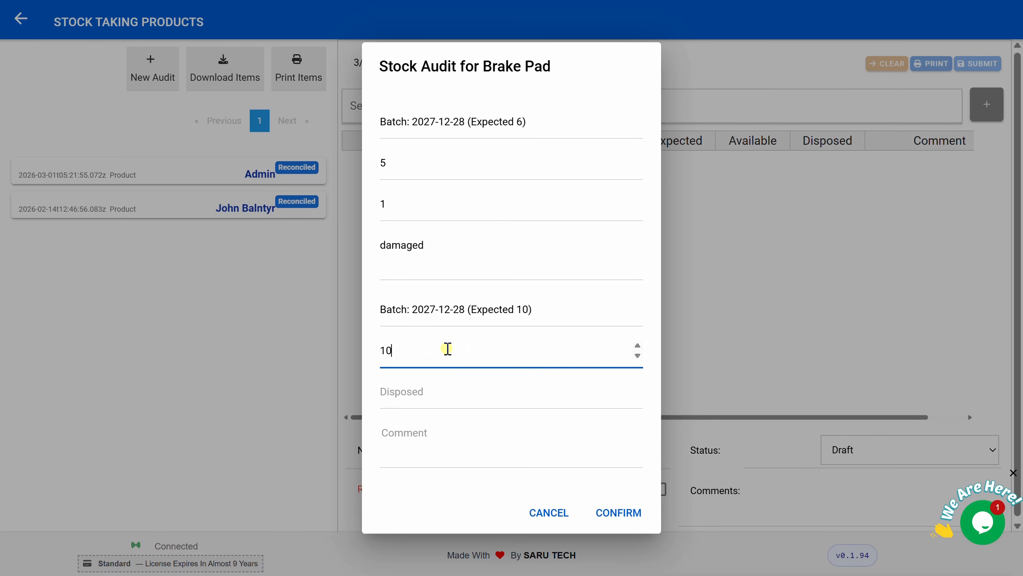
click(460, 440)
text(all good)
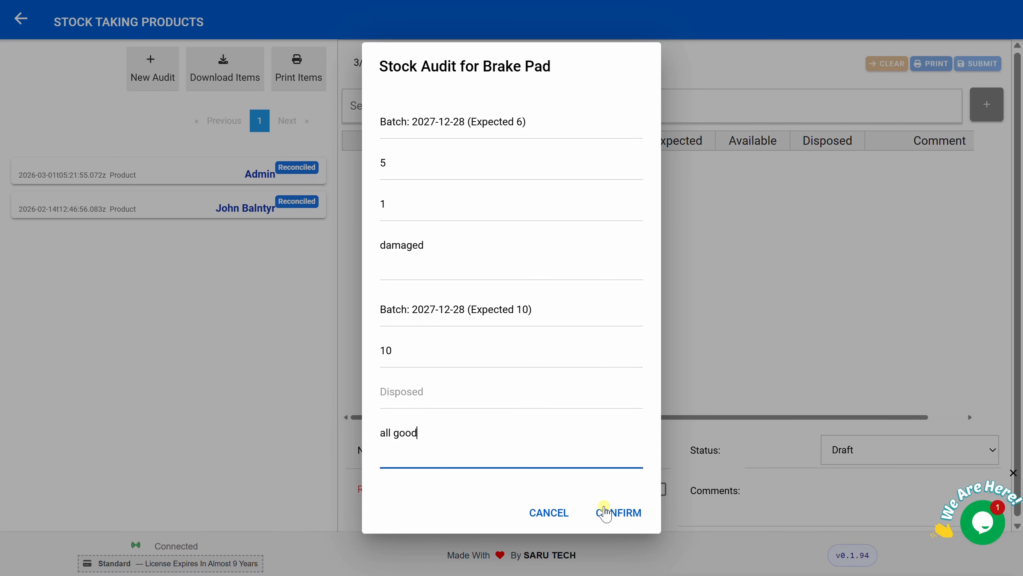
click(606, 511)
Enable quantity reconciliation, set the audit status to Completed and submit the stock audit.
click(660, 490)
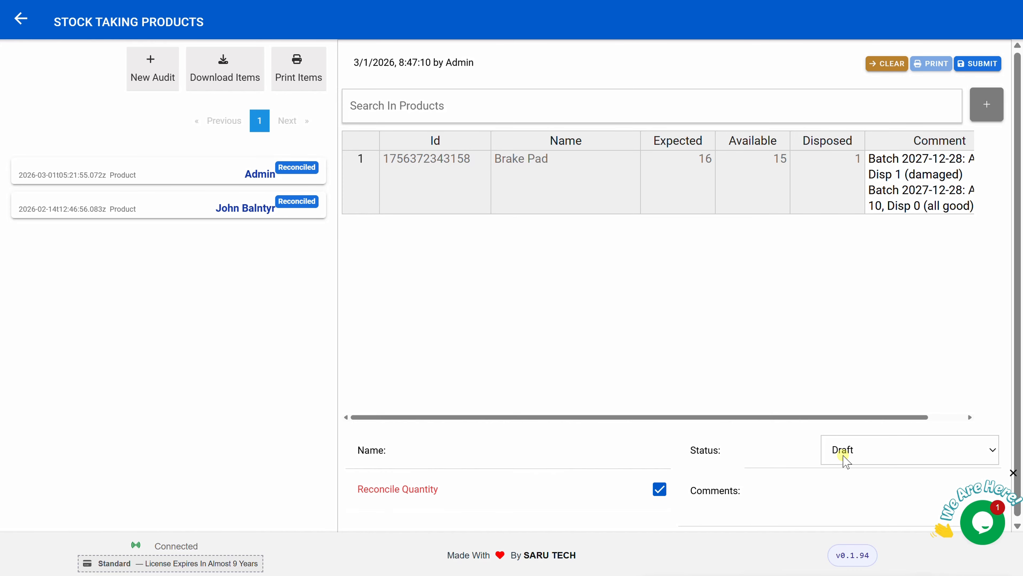
click(865, 458)
click(852, 493)
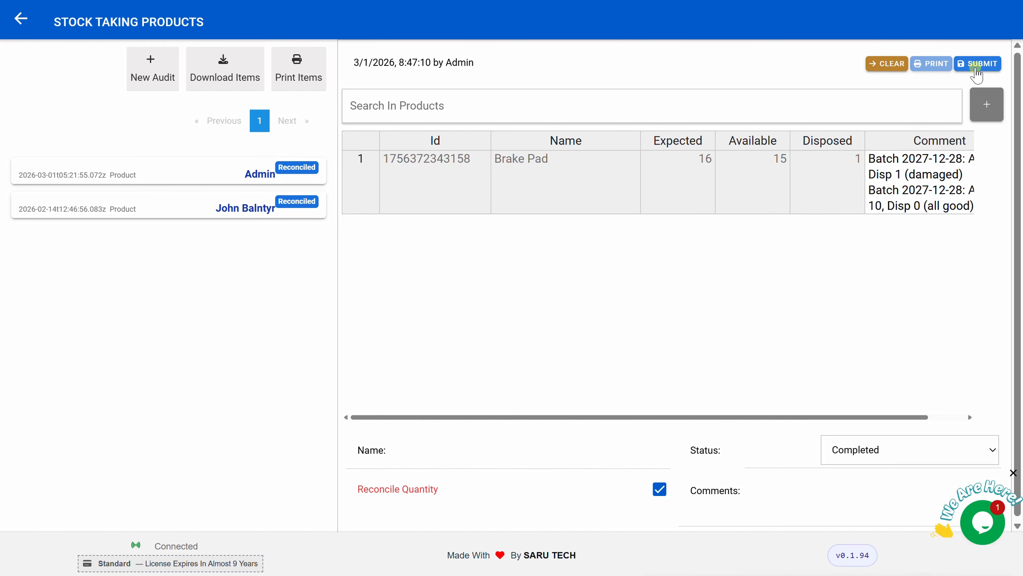
click(976, 68)
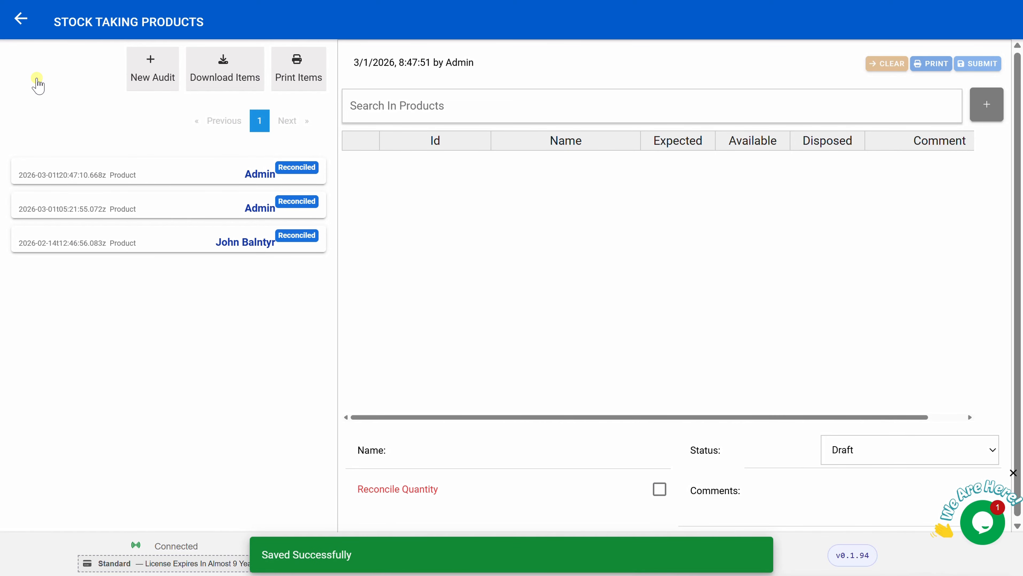
Open the Brake Fluid product in the inventory manager and browse its revision history.
click(19, 24)
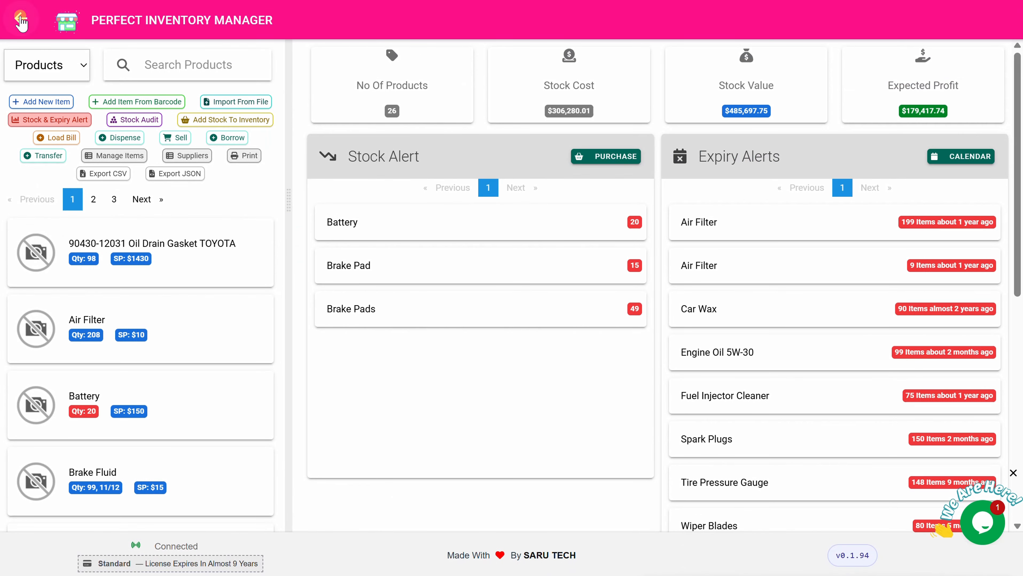
click(122, 482)
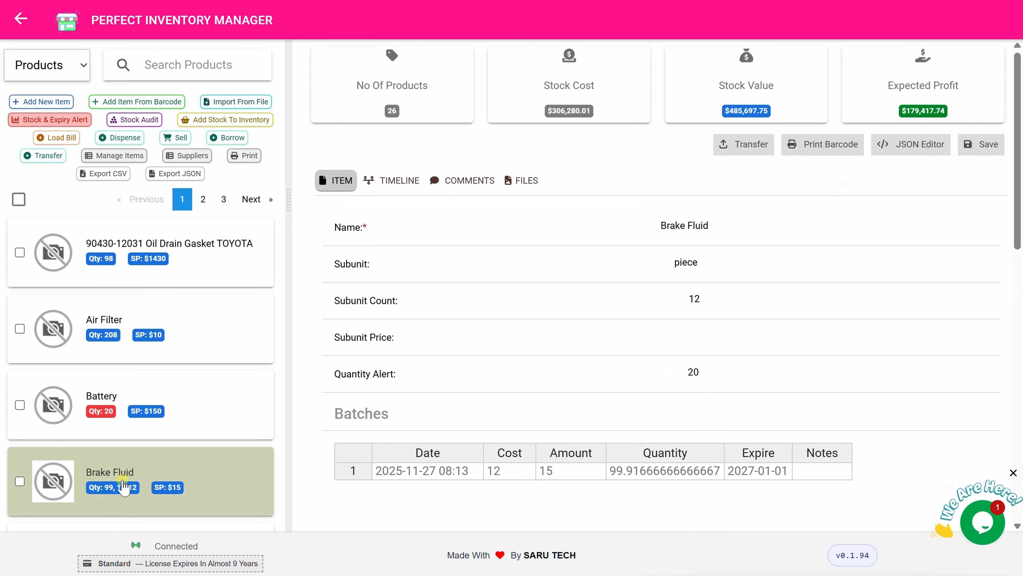
scroll(998, 221, down, 10)
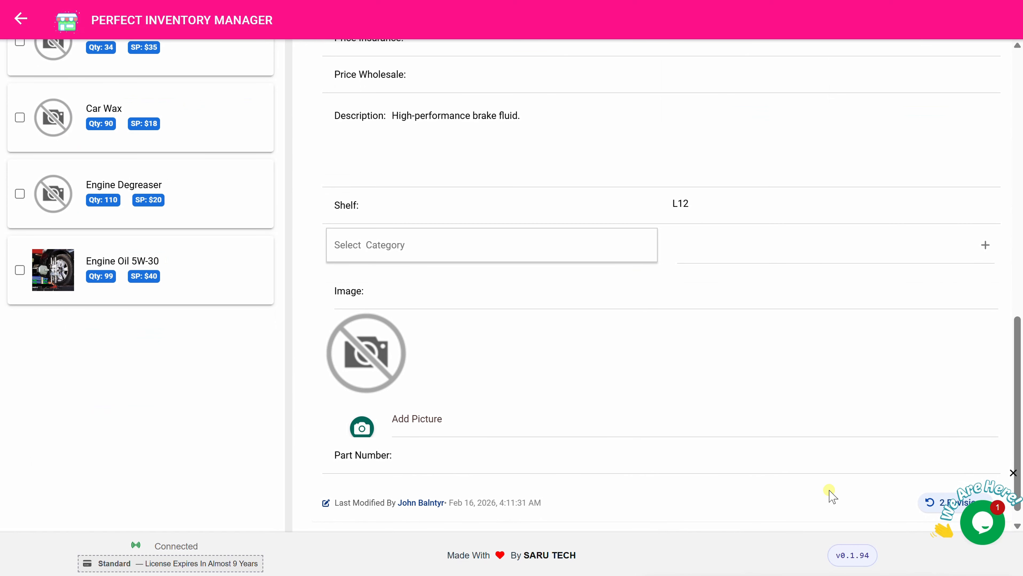
click(1013, 474)
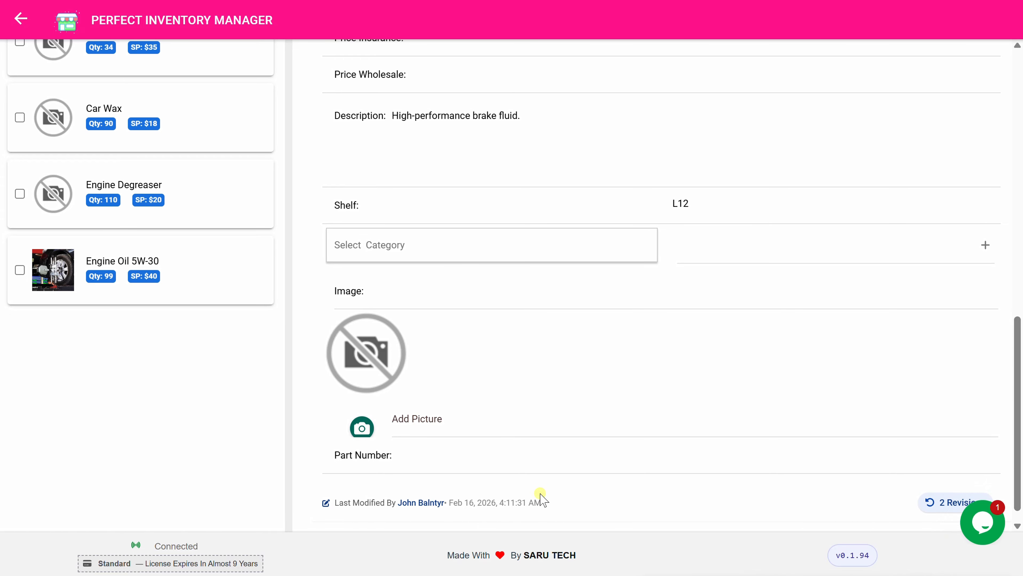
click(928, 502)
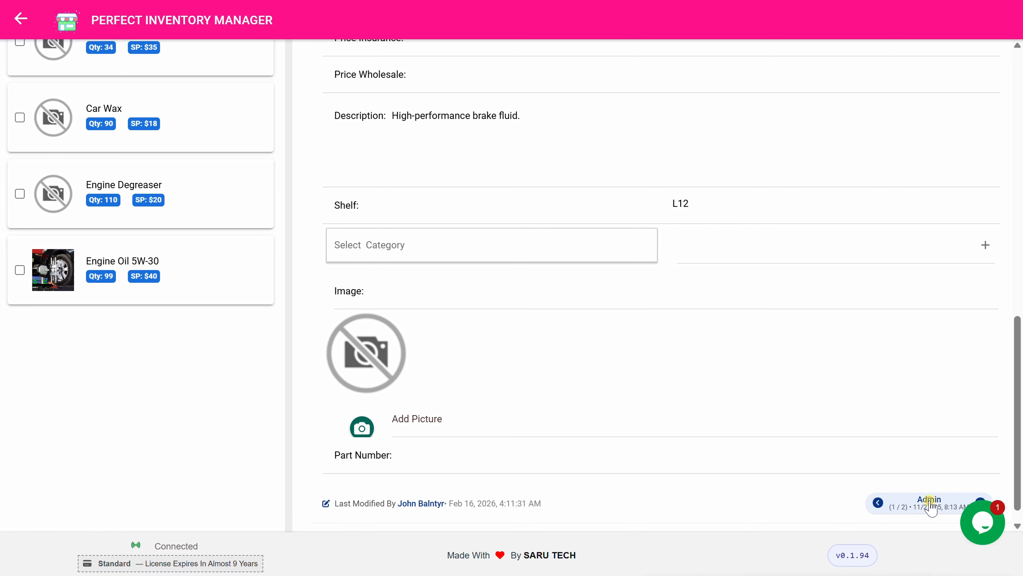
mouse_move(1019, 432)
mouse_down()
mouse_move(1017, 288)
mouse_move(1017, 444)
mouse_up()
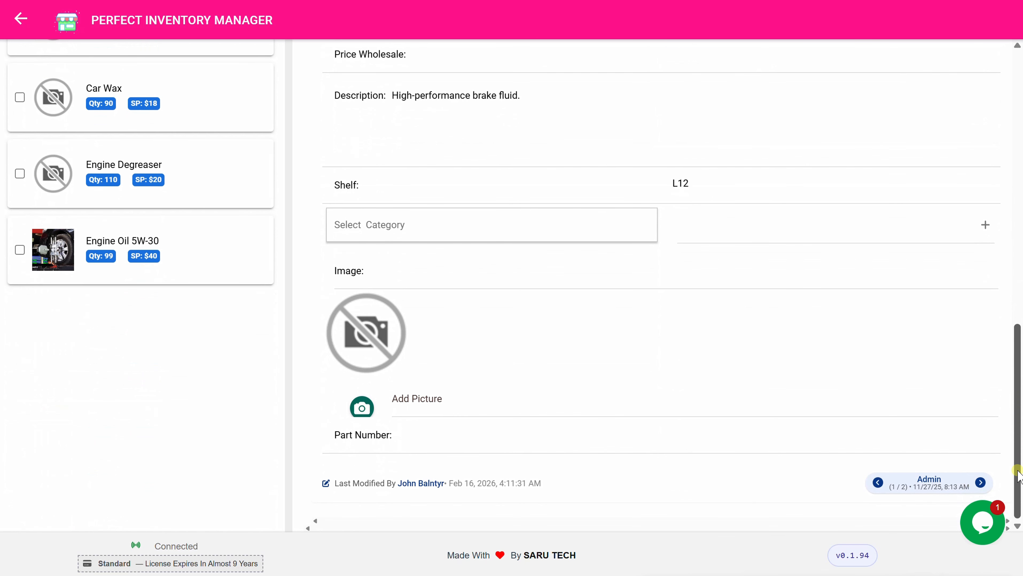
click(979, 482)
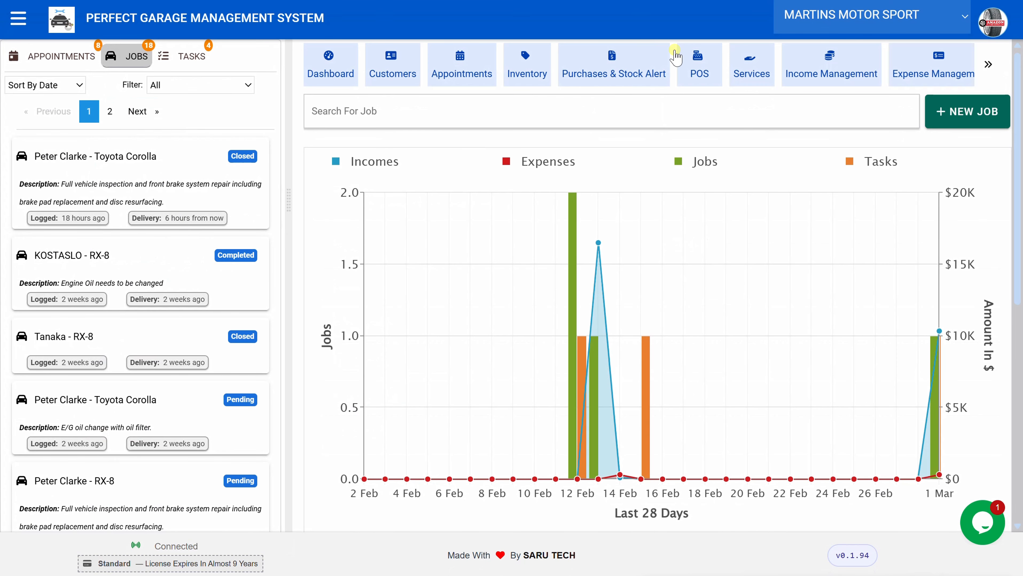
Open the second deleted customer record in the recycle bin and try to restore it.
click(996, 24)
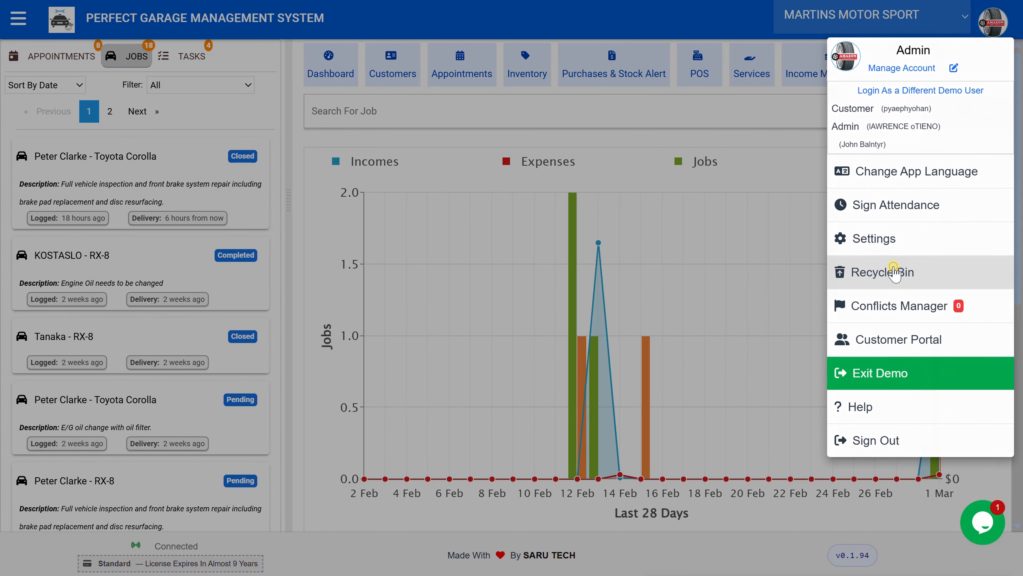
click(894, 272)
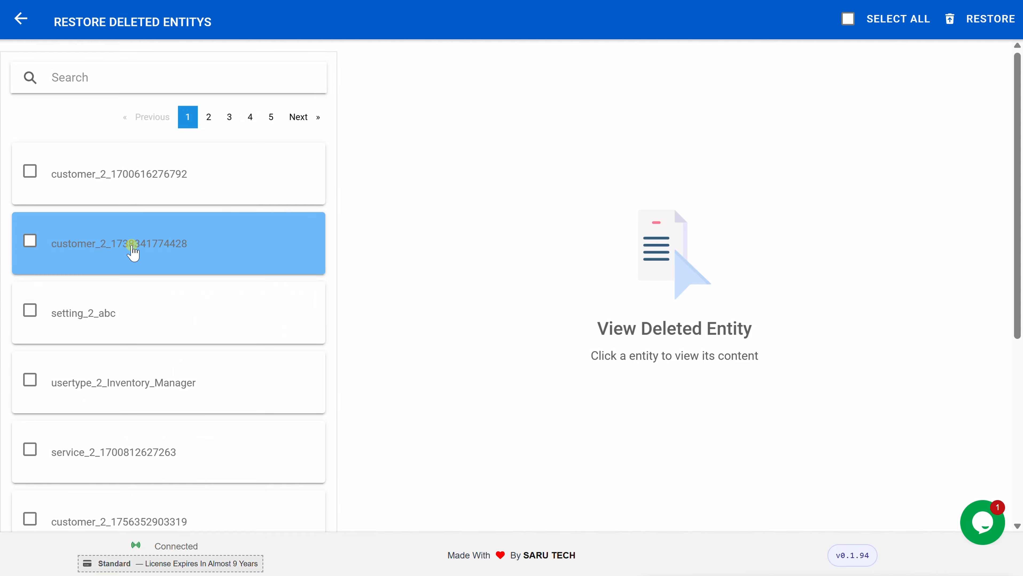
click(129, 243)
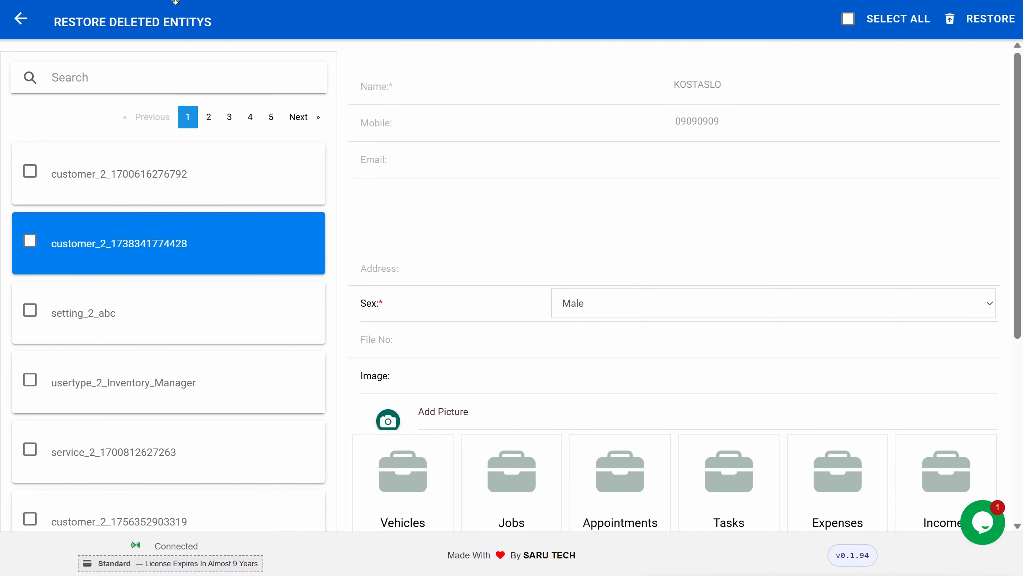
click(956, 27)
Open income management and filter the incomes by the services AC System Service and Oil Change.
click(499, 59)
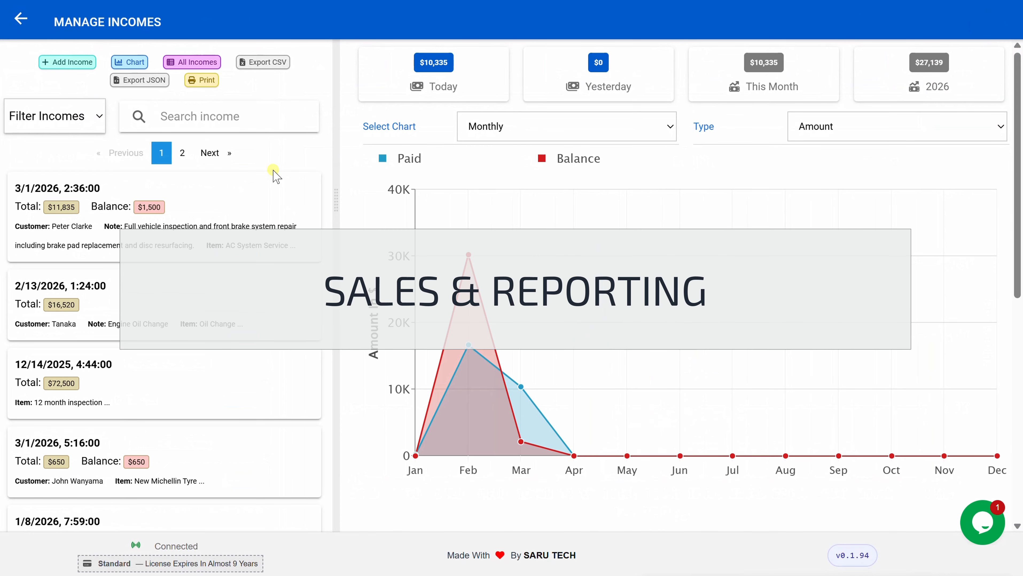
click(173, 234)
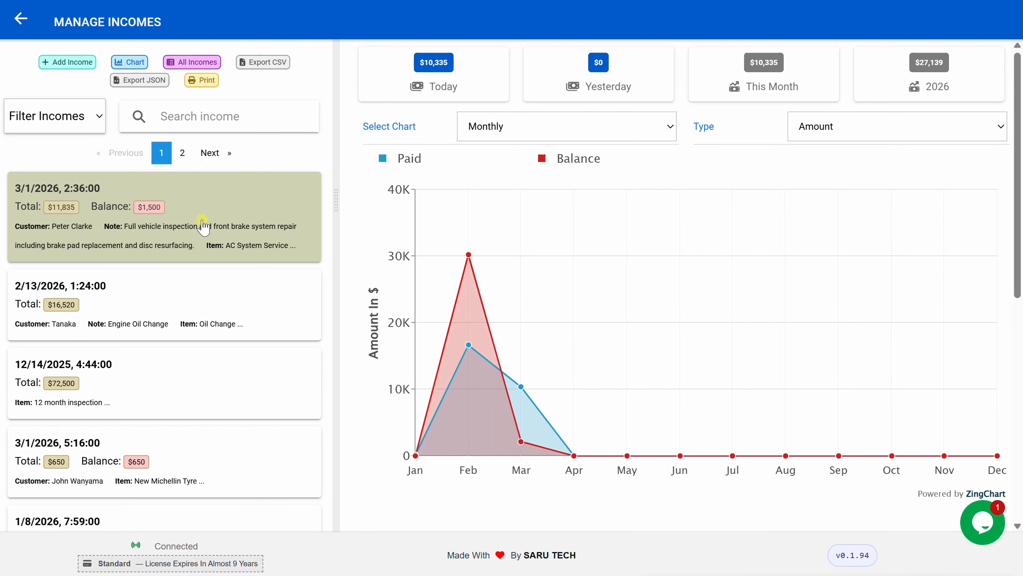
click(75, 120)
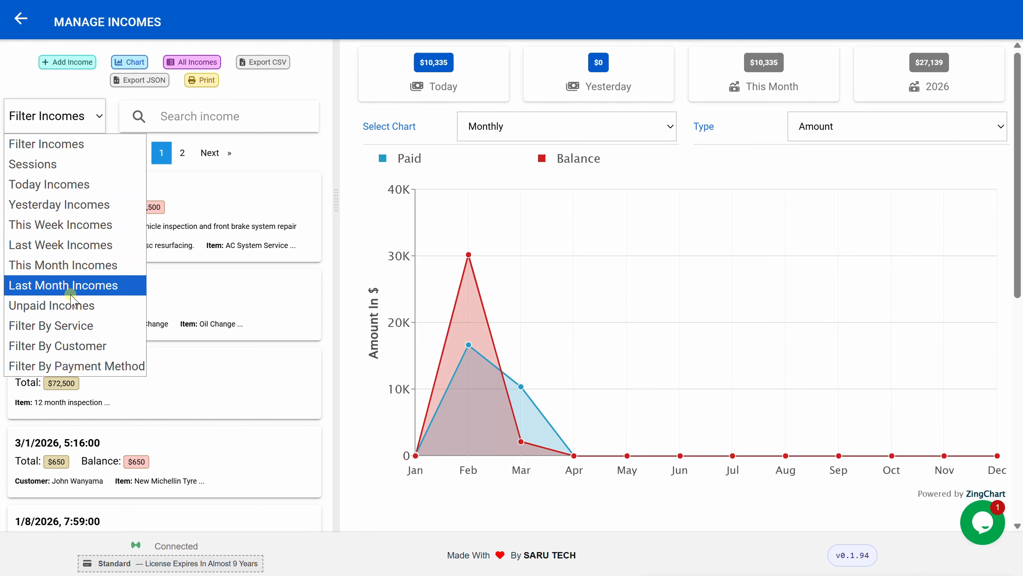
click(90, 330)
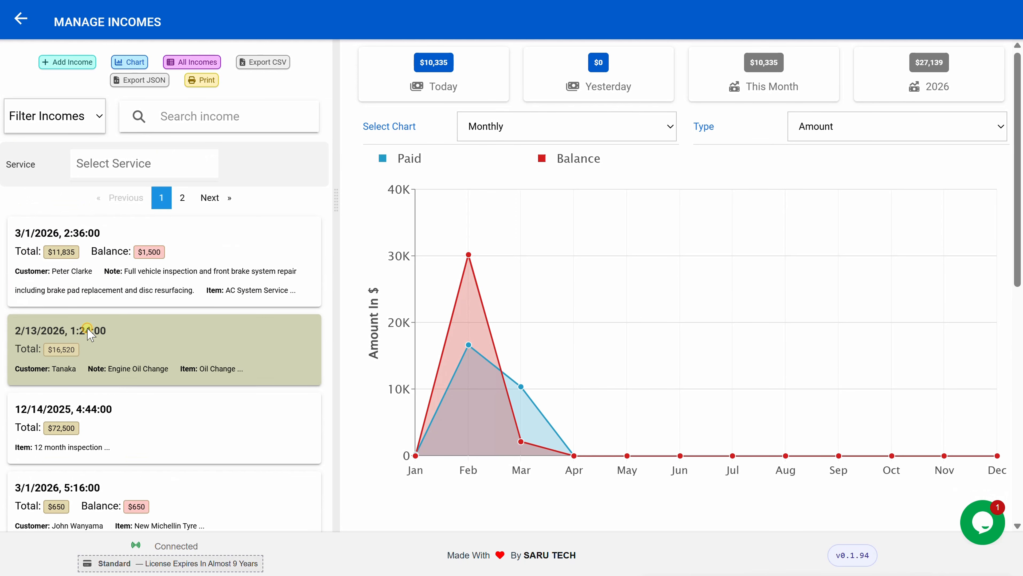
click(139, 157)
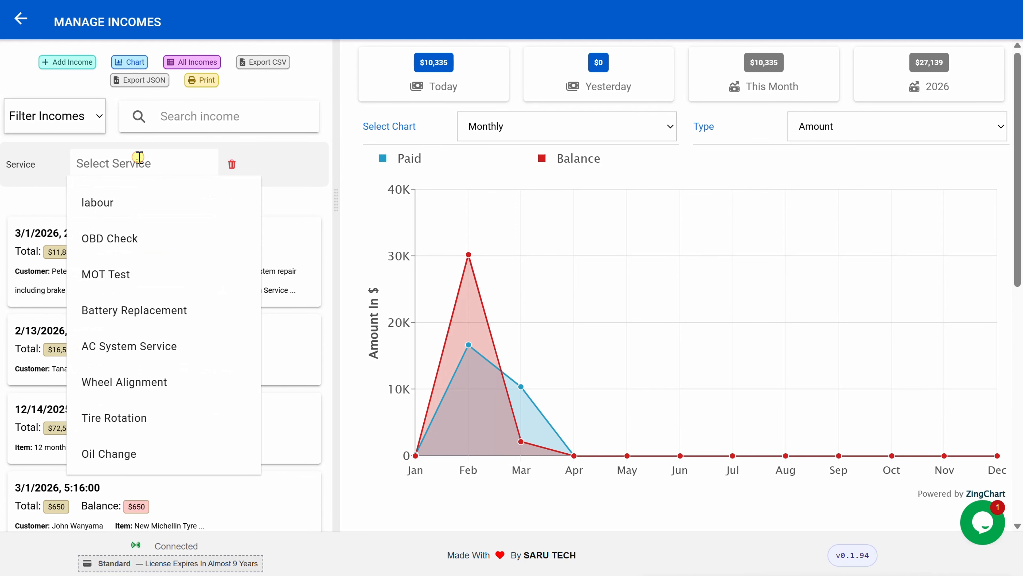
click(130, 346)
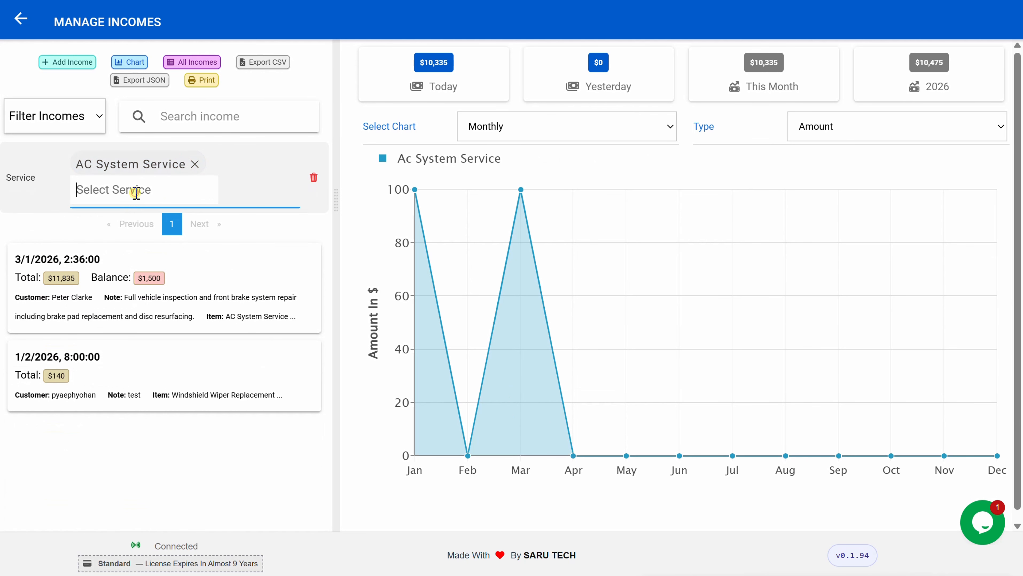
click(137, 192)
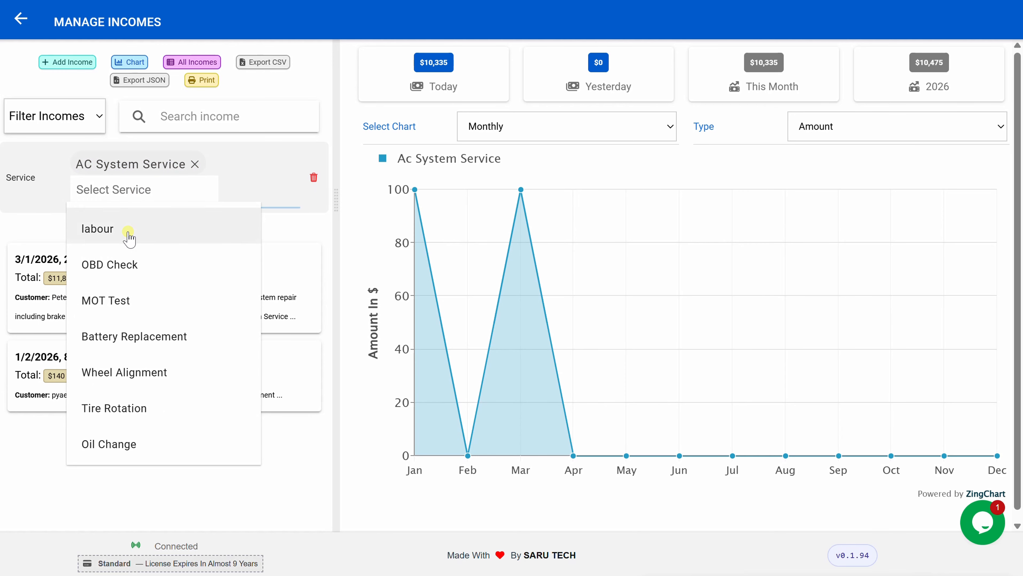
click(120, 445)
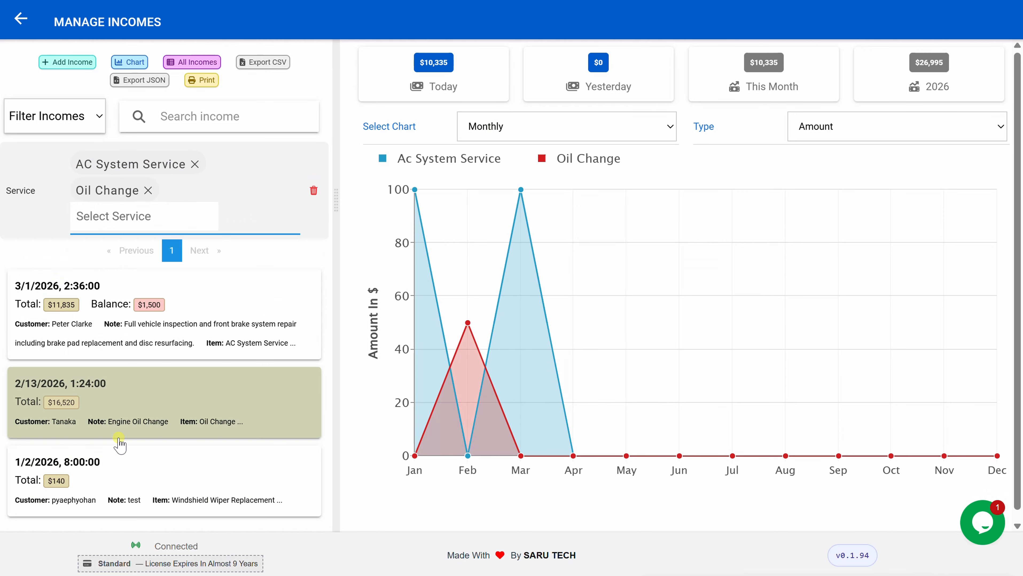
View the summary of the income dated 3/1/2026, 2:36:00, and open sales management from the home page.
click(130, 316)
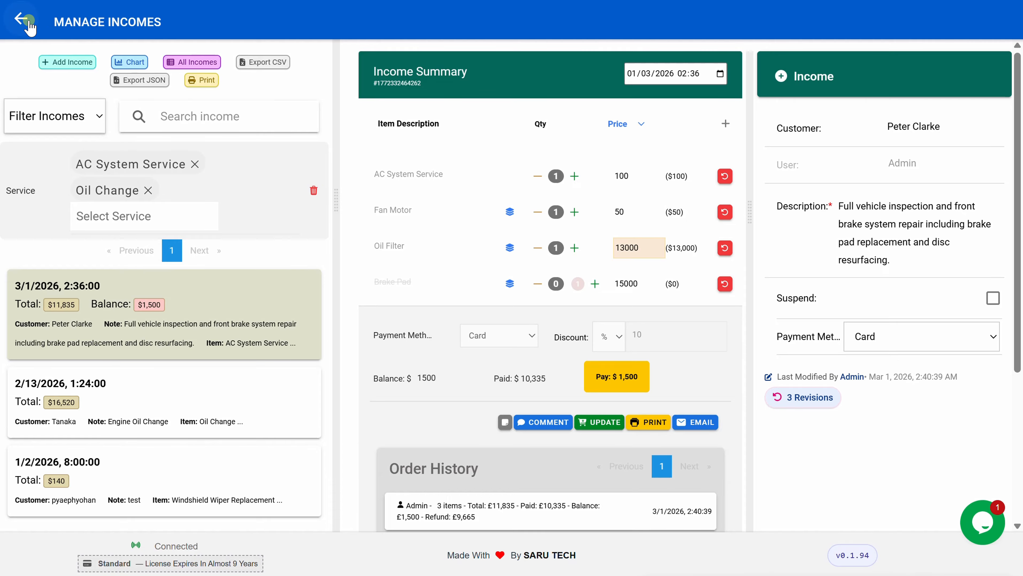
click(20, 19)
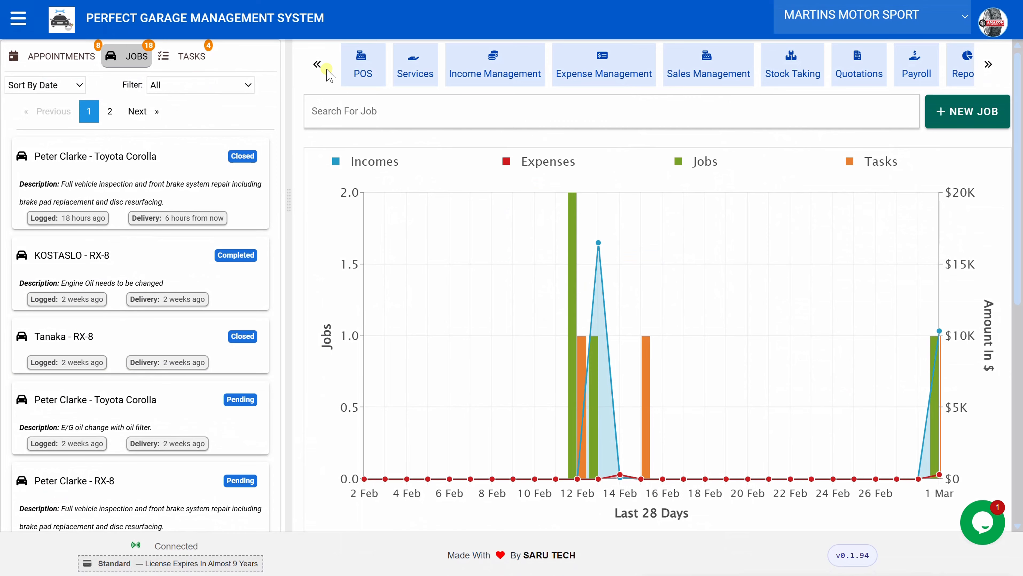
click(700, 74)
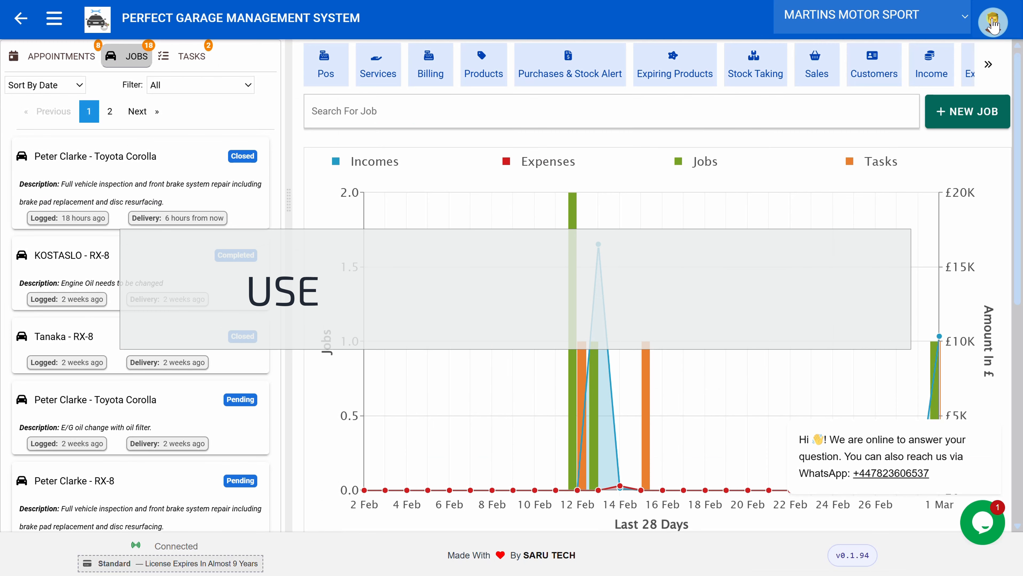
Open the user types and display the page settings of the Admin role.
click(993, 22)
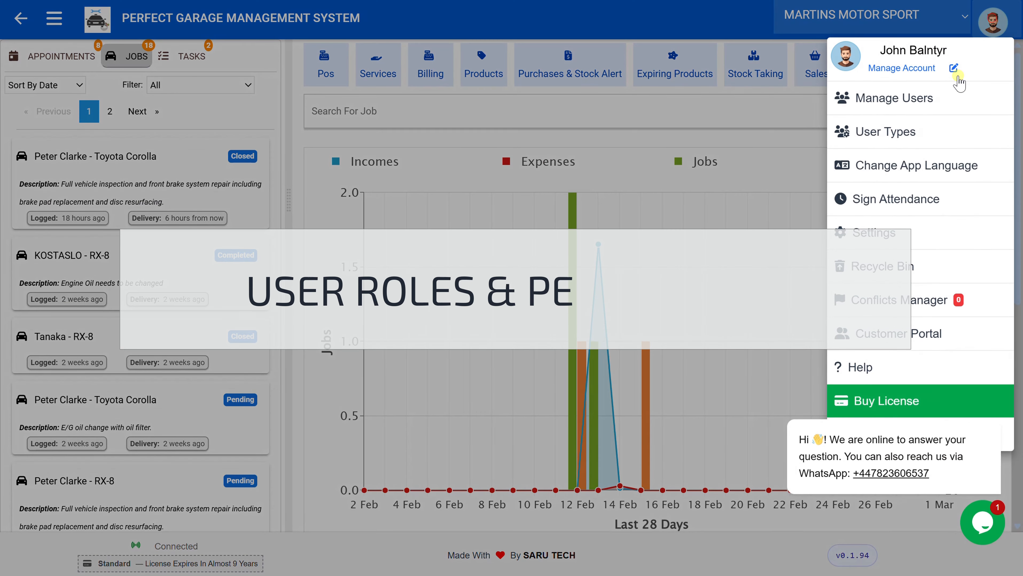
click(907, 133)
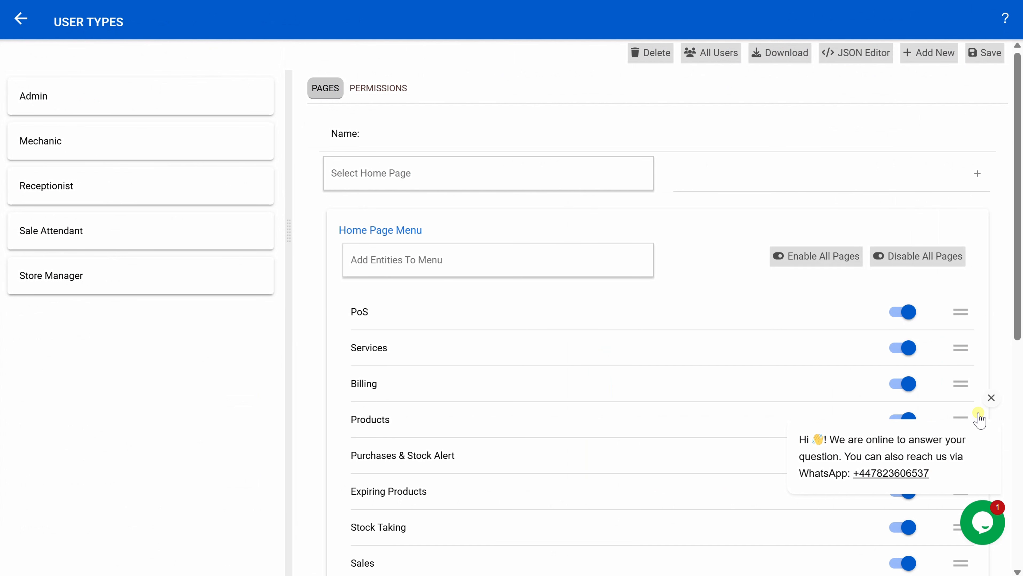
click(91, 103)
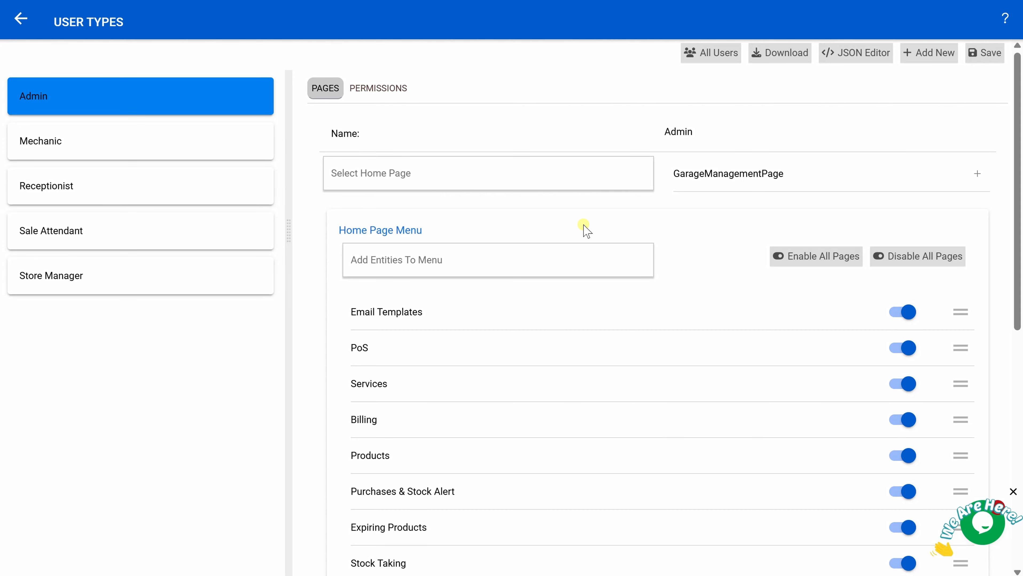
Open the Admin role's permissions and disable the View and Edit permissions for Expense.
click(380, 89)
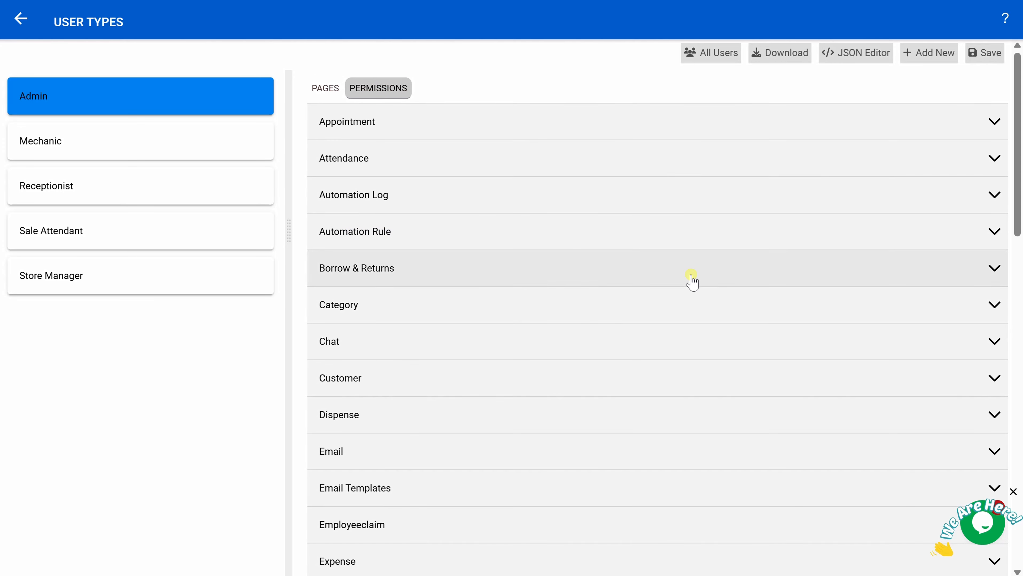
scroll(954, 350, down, 5)
click(953, 348)
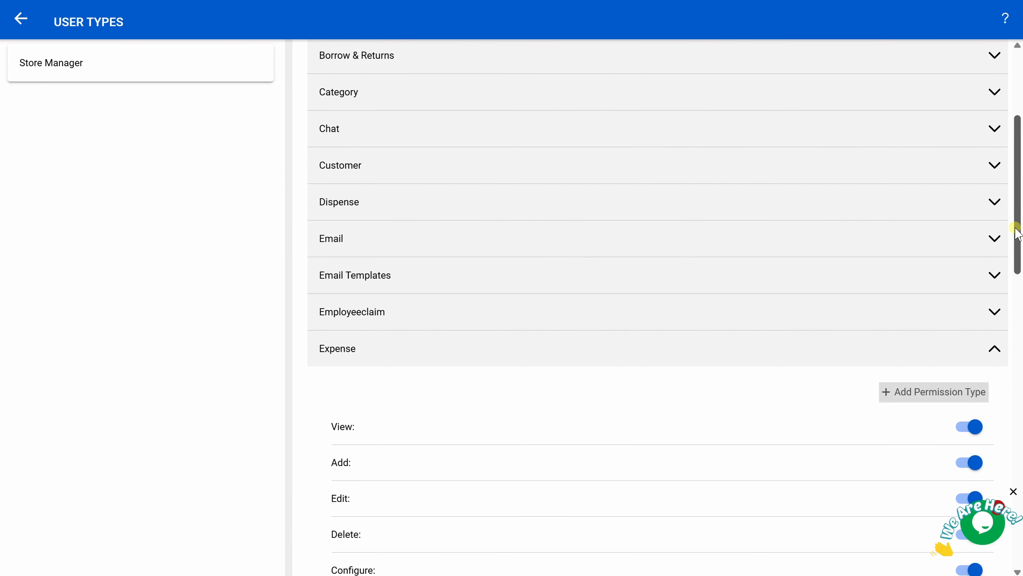
scroll(1016, 232, down, 5)
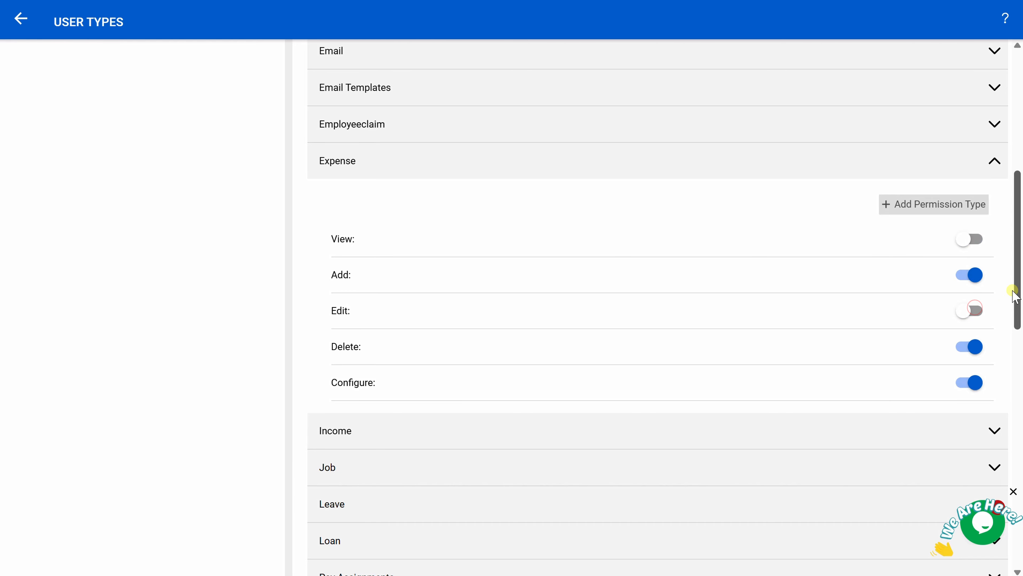
scroll(976, 274, down, 15)
click(989, 191)
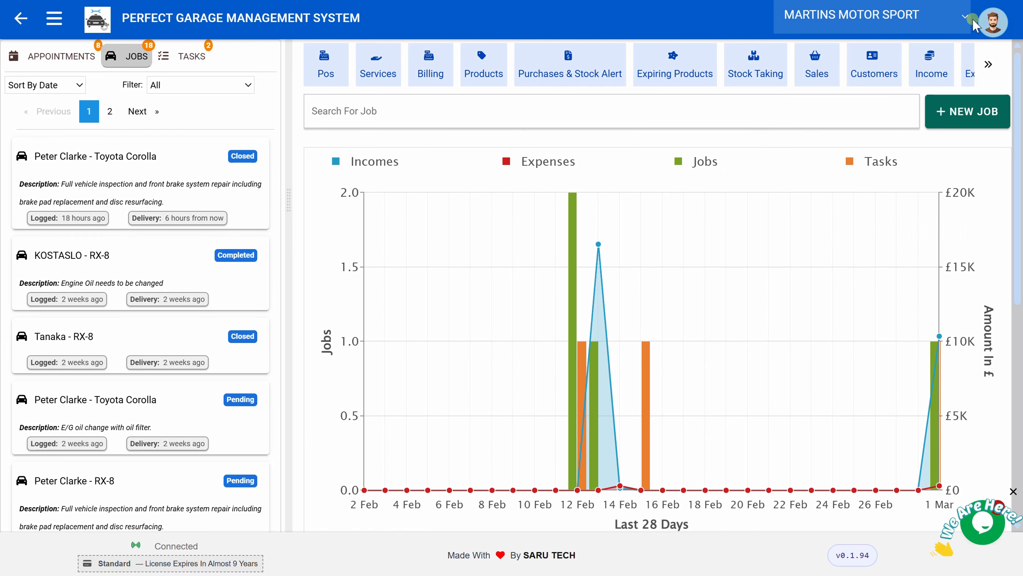
Open user management, assign the Store Manager user type to the third user in the list, and save the record.
click(991, 29)
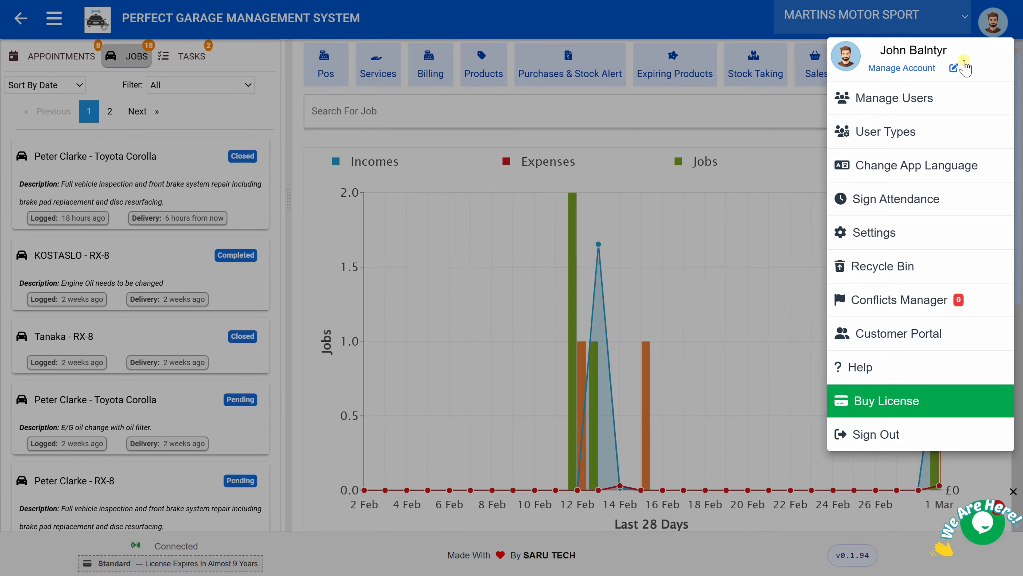
click(913, 100)
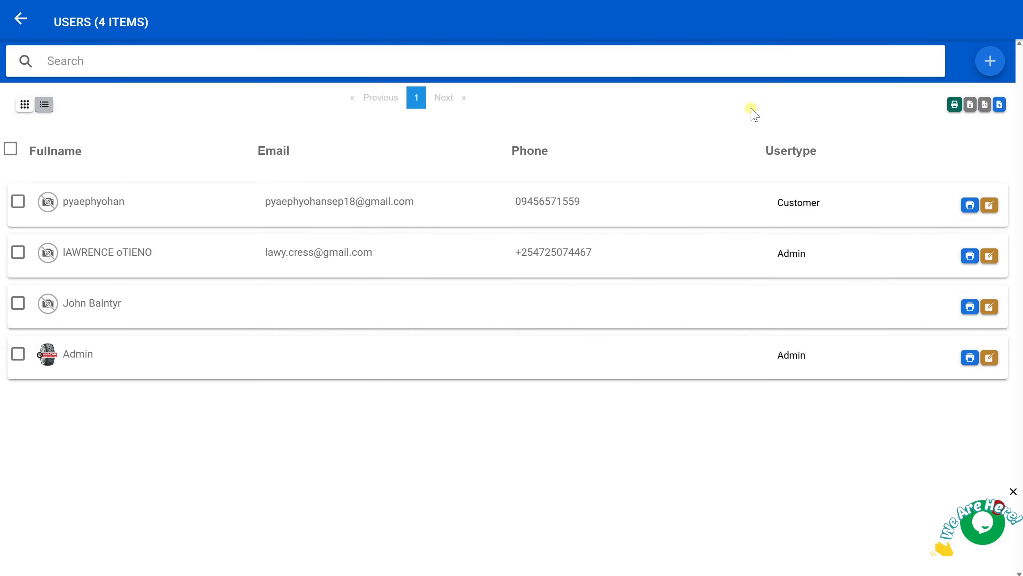
click(769, 309)
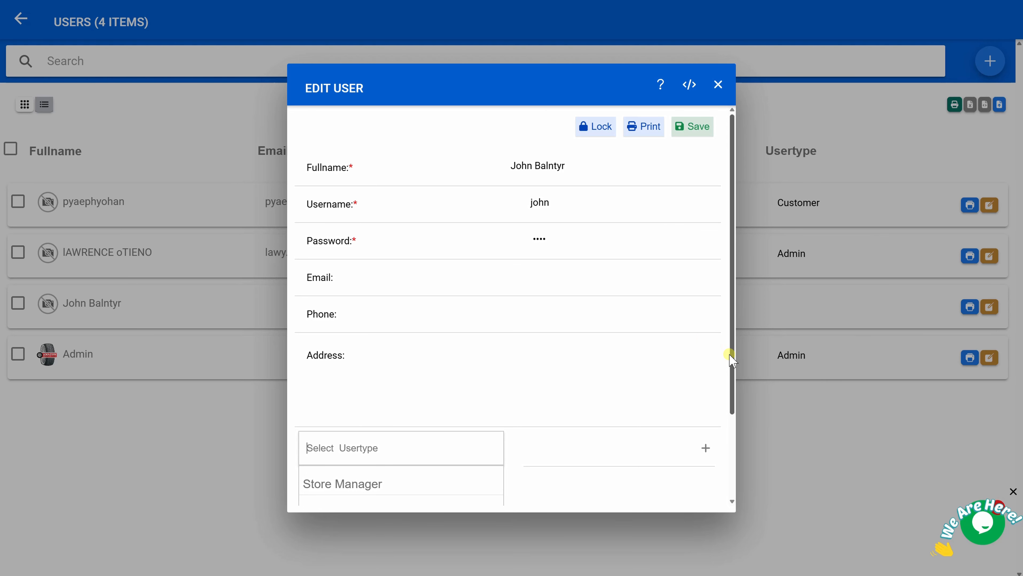
scroll(732, 370, down, 3)
click(443, 340)
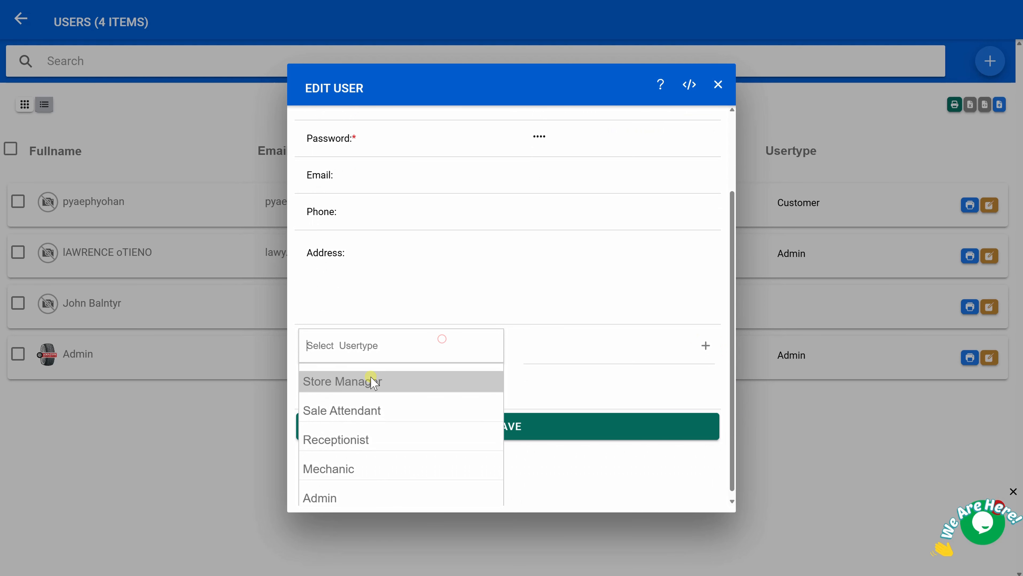
click(351, 391)
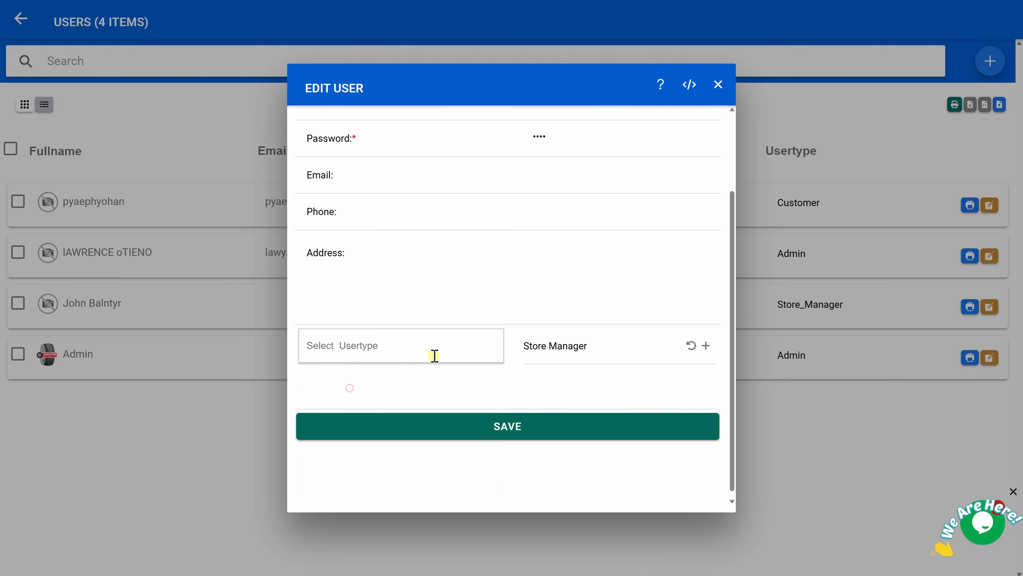
click(495, 428)
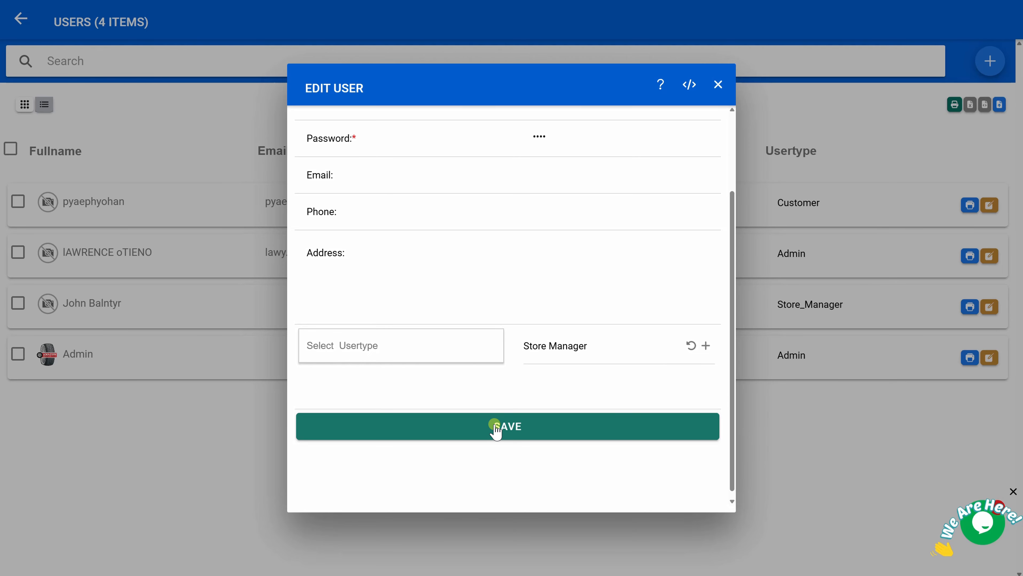